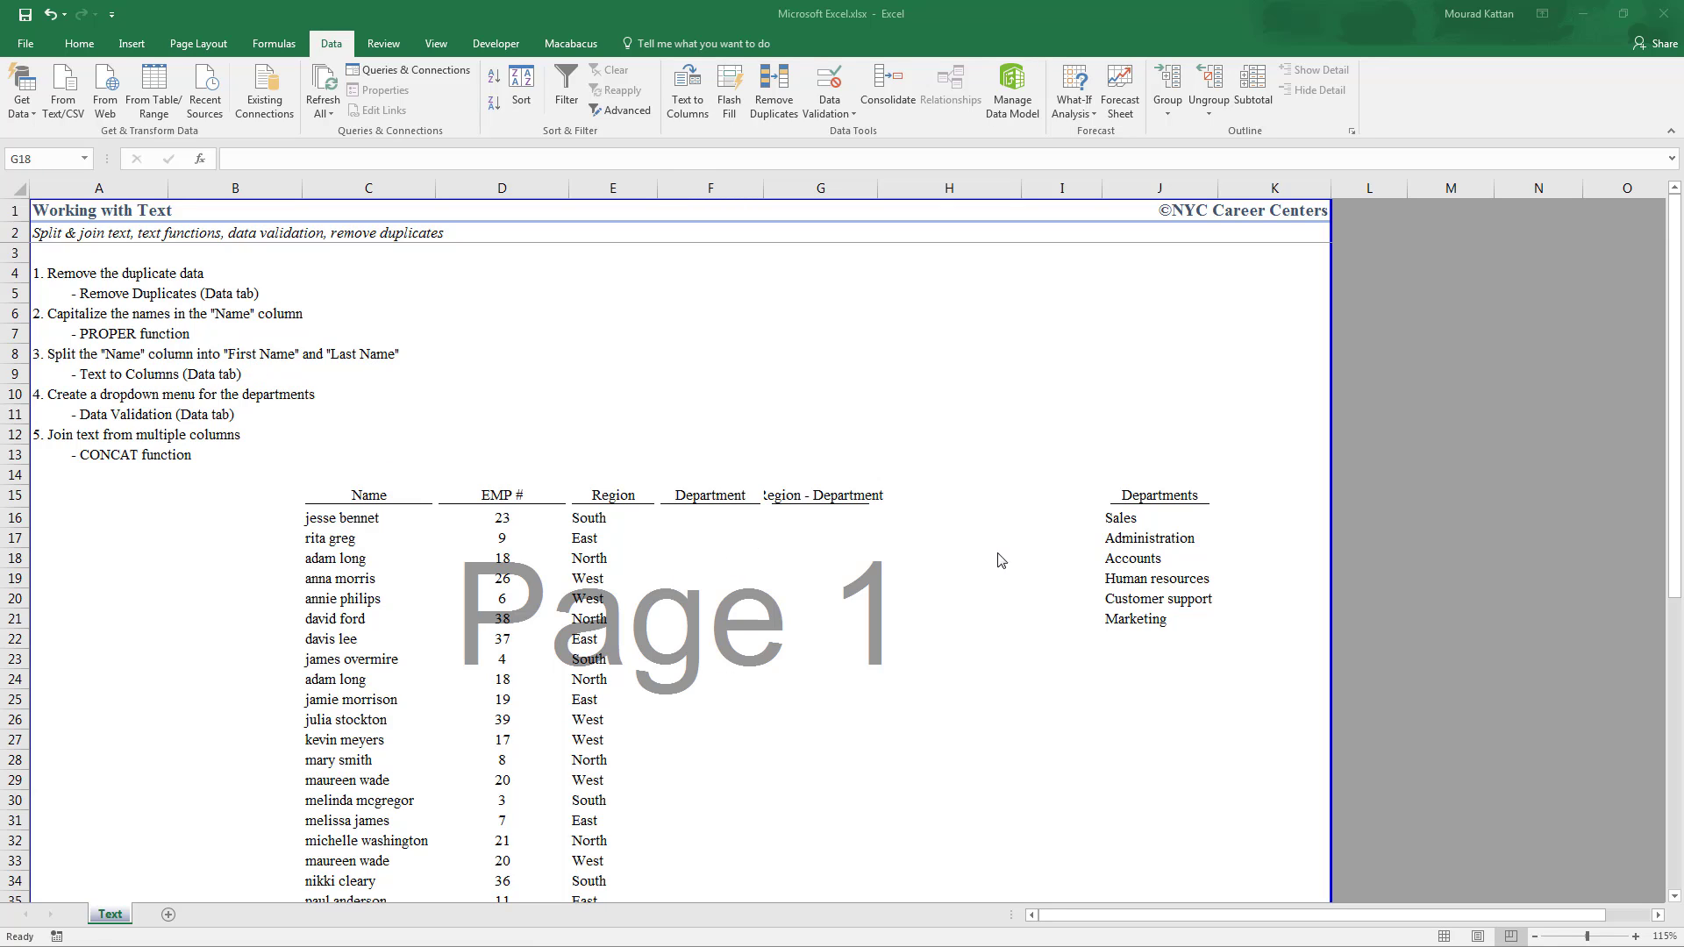
Point out the Departments list and the duplicate employee rows, then select the table C15:G39
drag(1131, 518, 1144, 622)
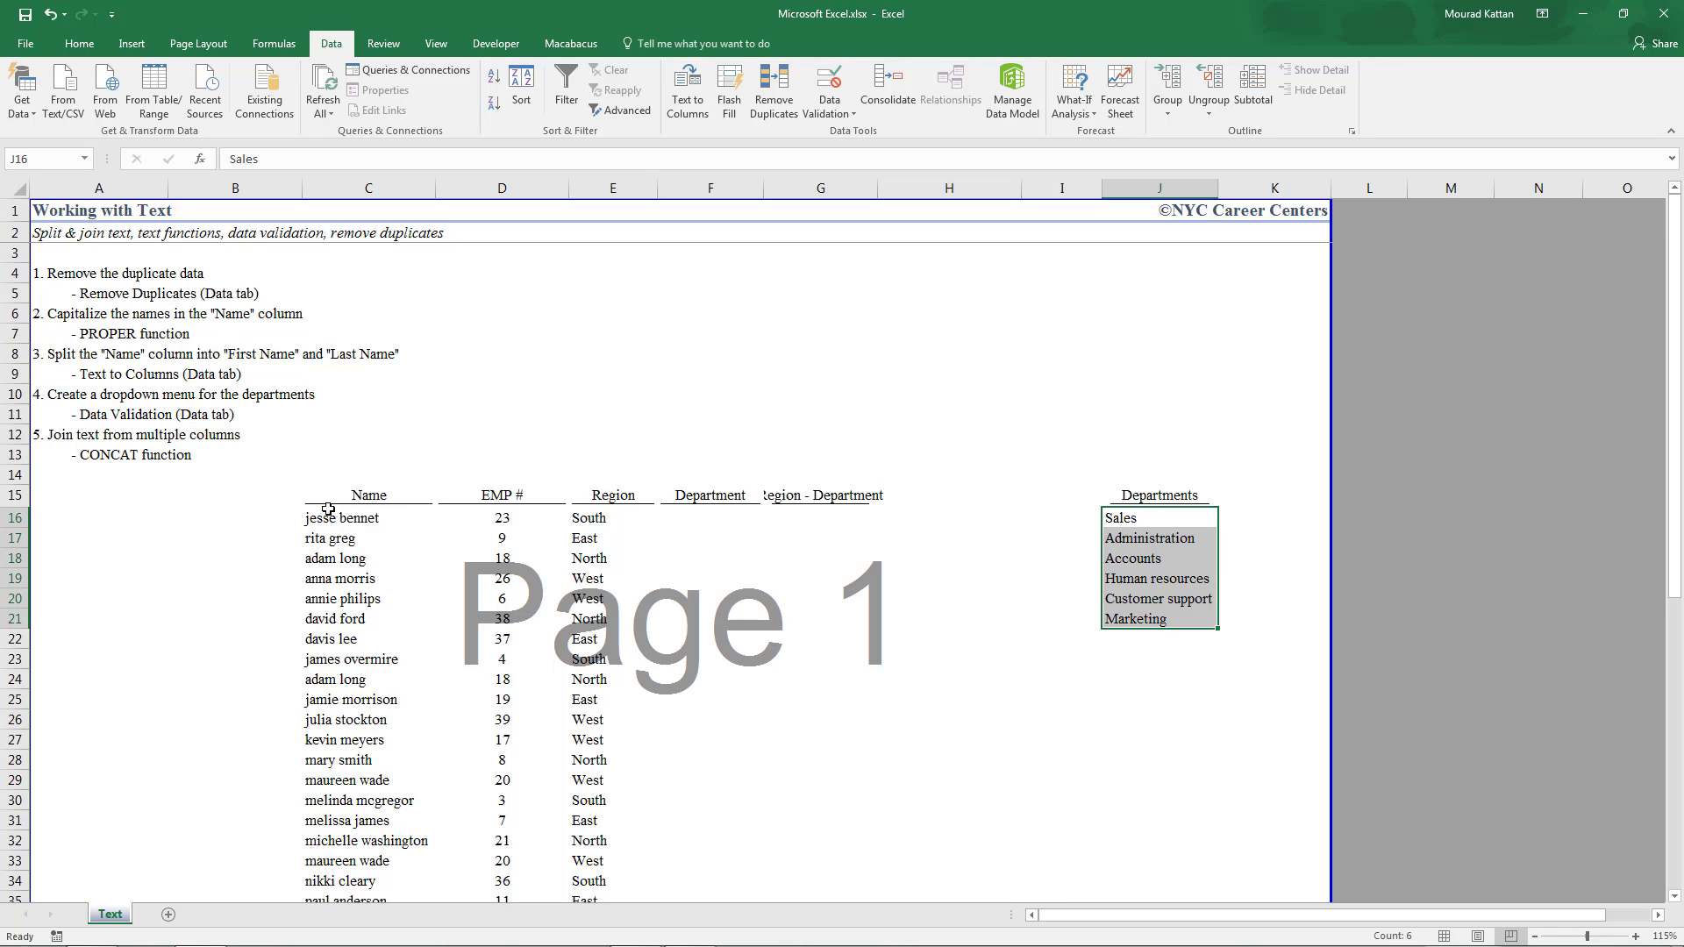
scroll(417, 588, down, 2)
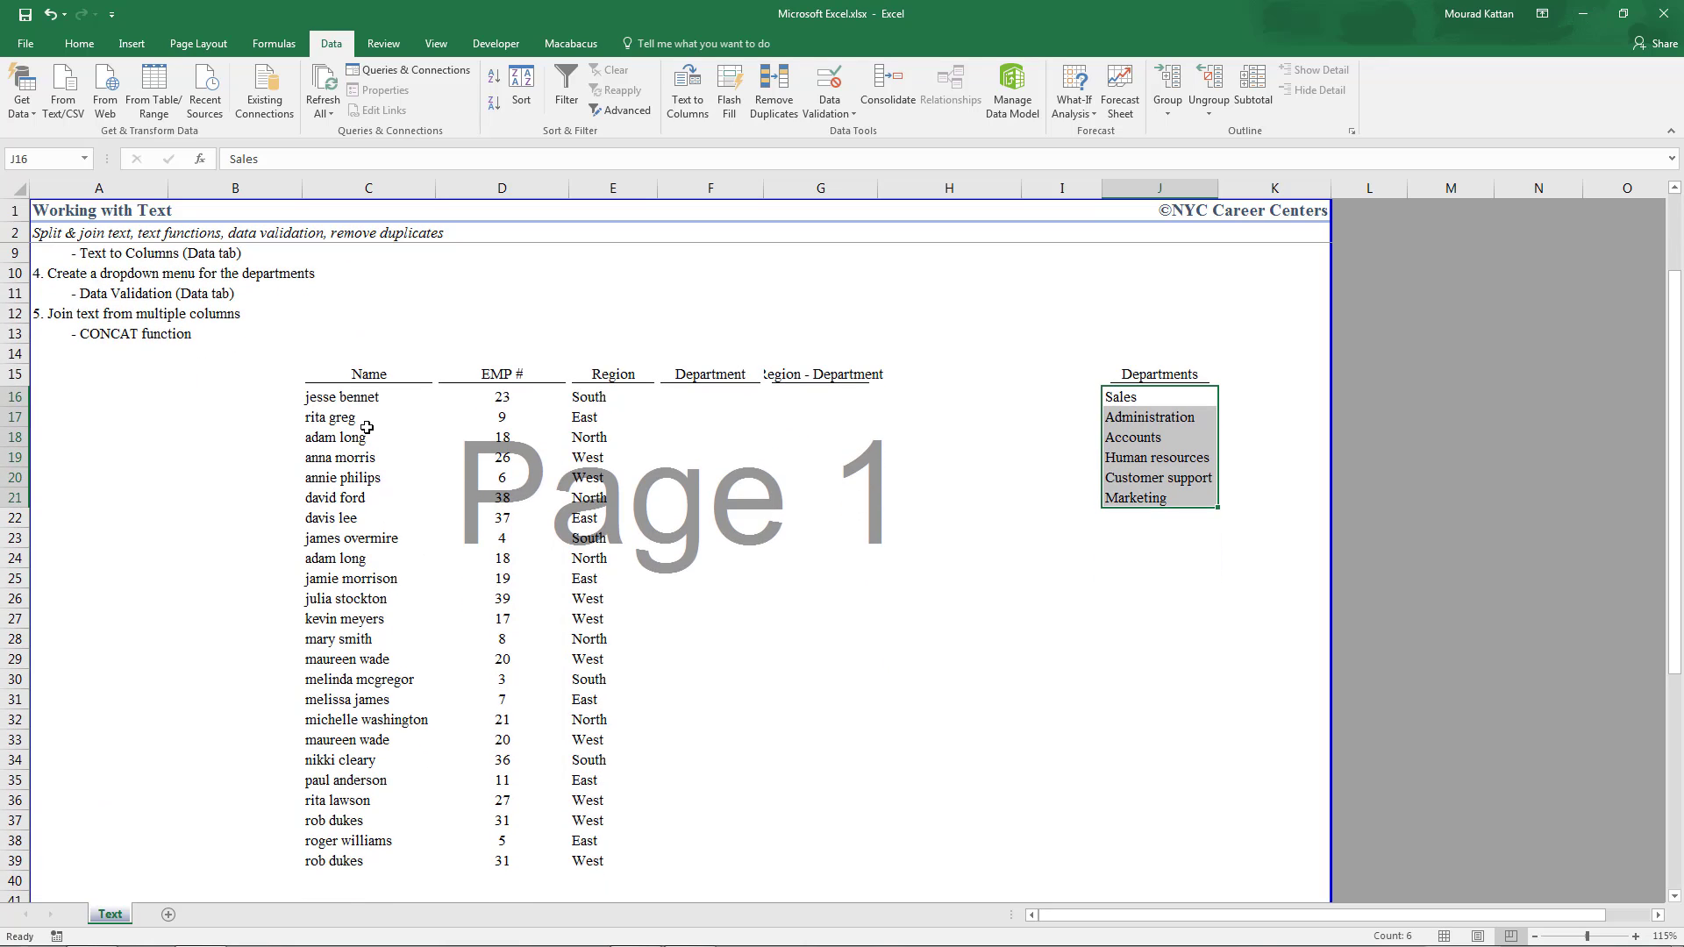
click(345, 860)
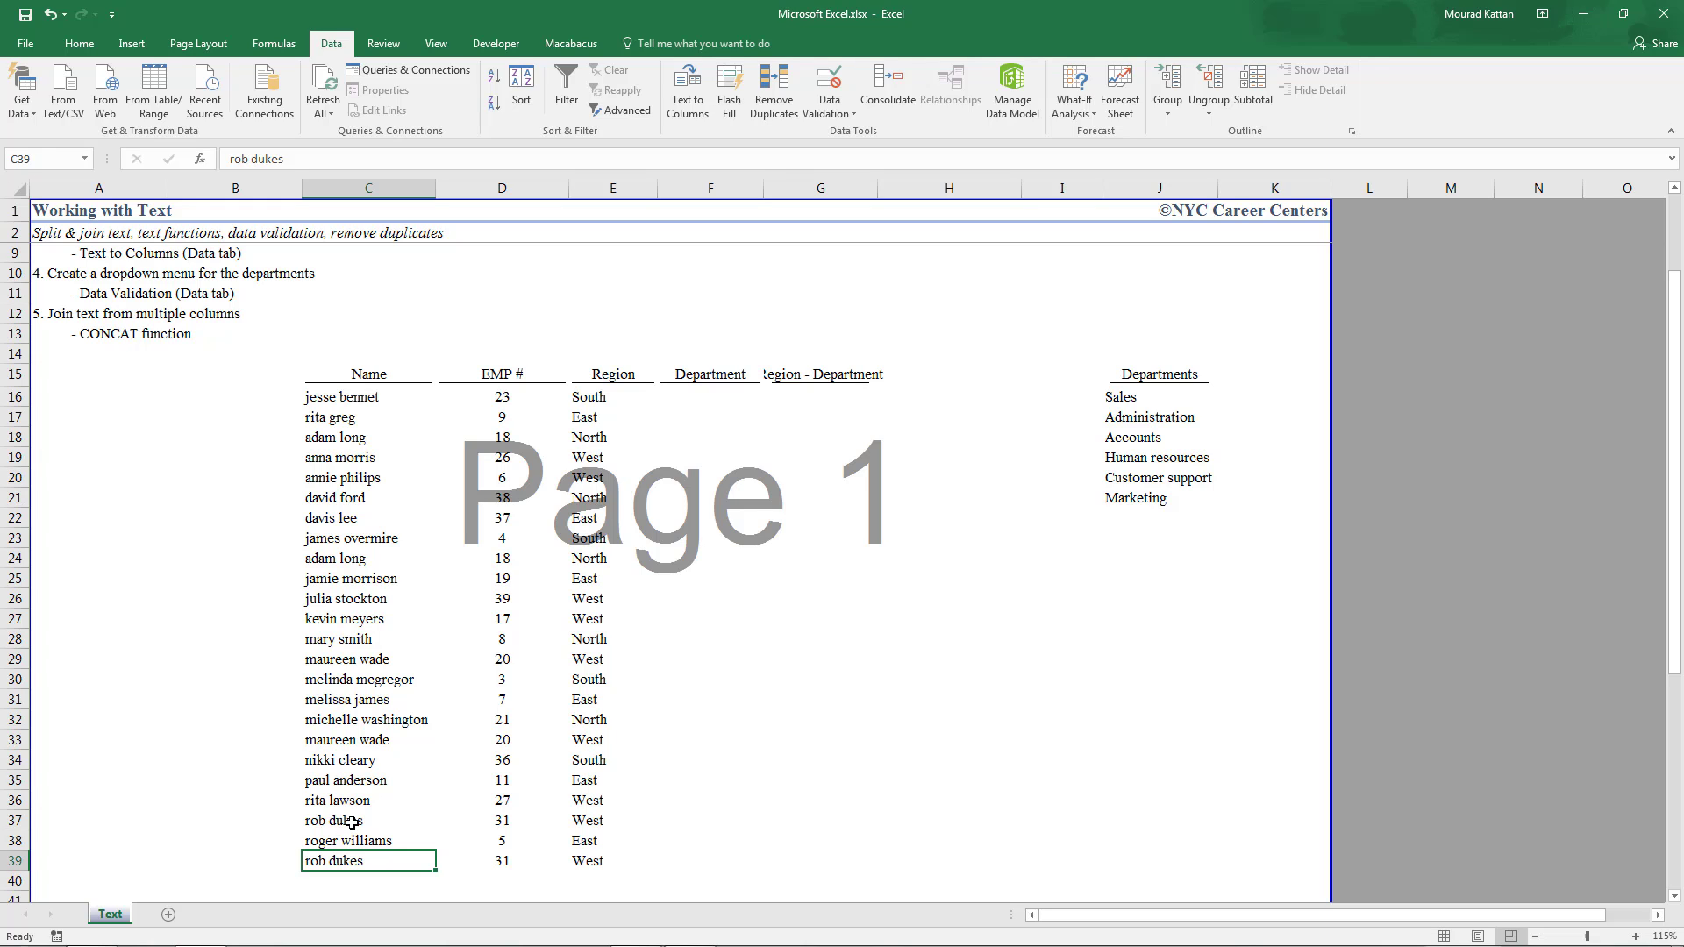
drag(351, 820, 600, 823)
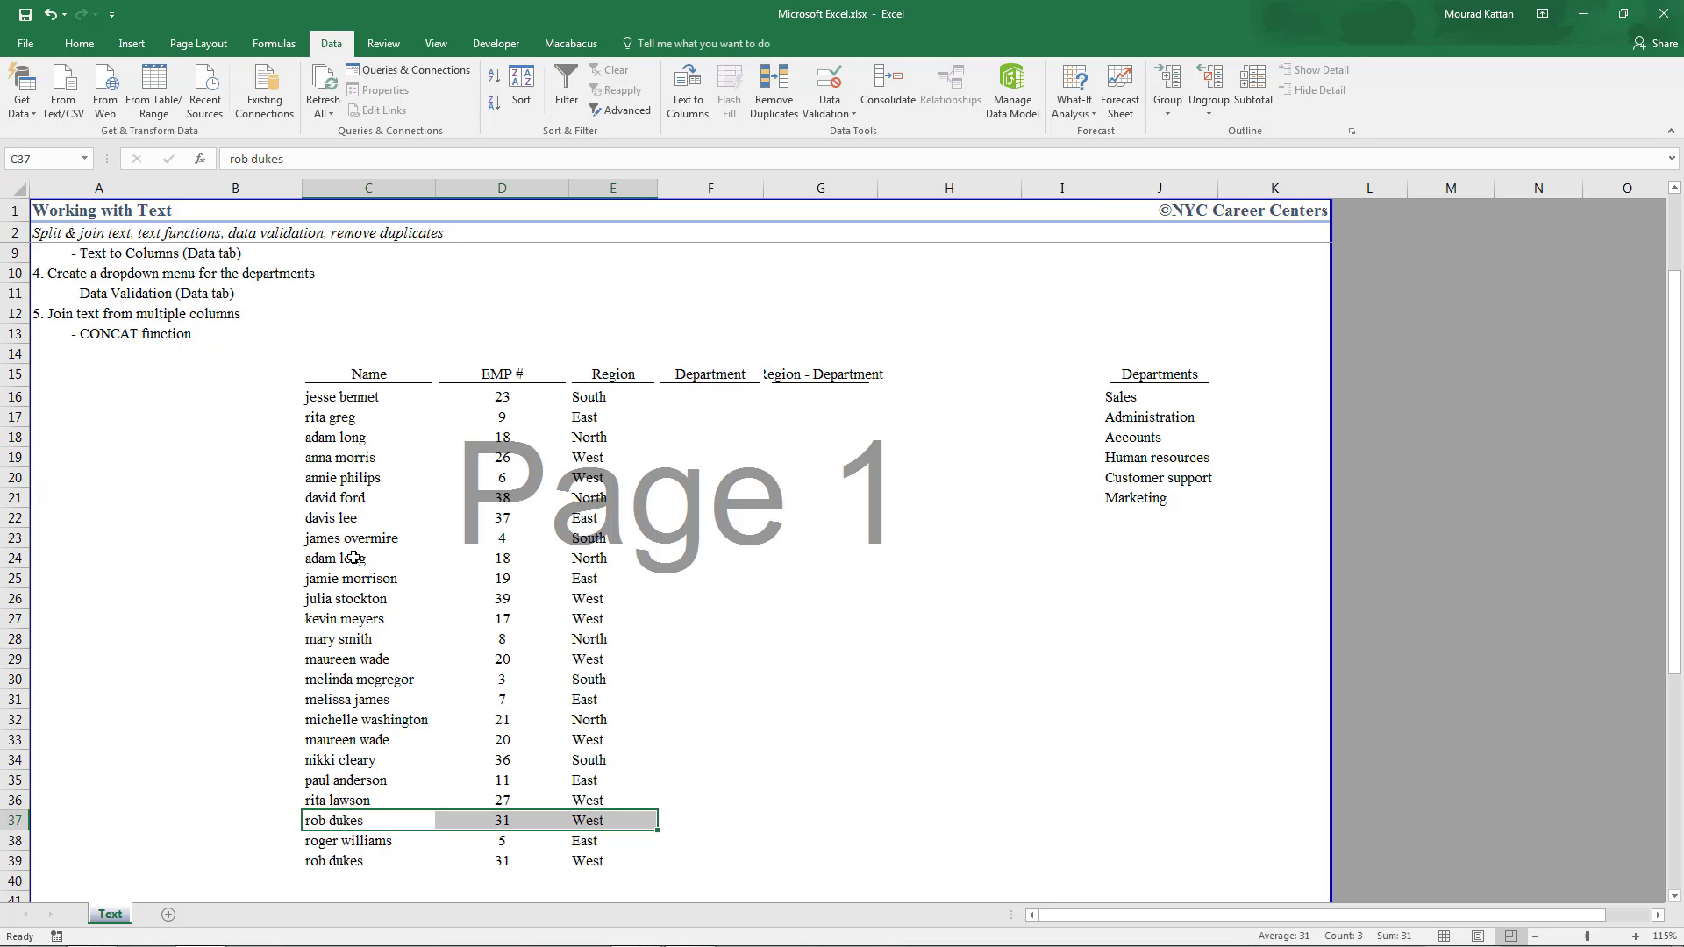
mouse_move(333, 377)
mouse_down()
mouse_move(786, 594)
mouse_move(869, 781)
mouse_move(852, 865)
mouse_up()
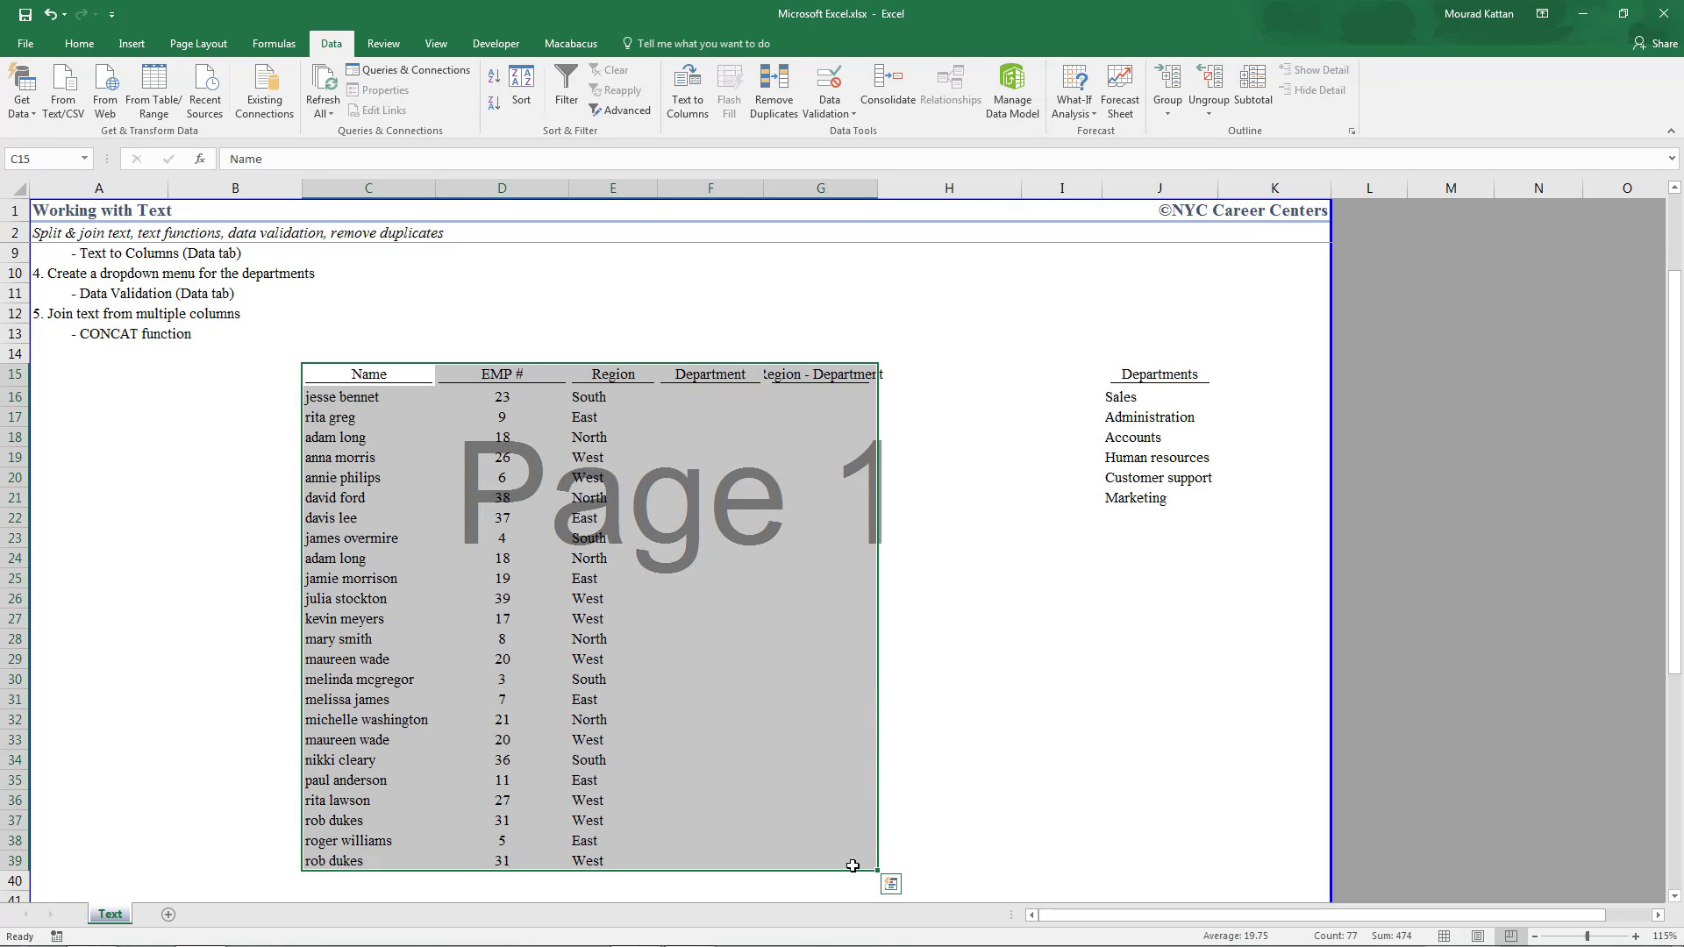
Run Remove Duplicates across all columns, deleting 3 duplicates and leaving 21 unique rows
click(83, 45)
click(331, 46)
click(781, 109)
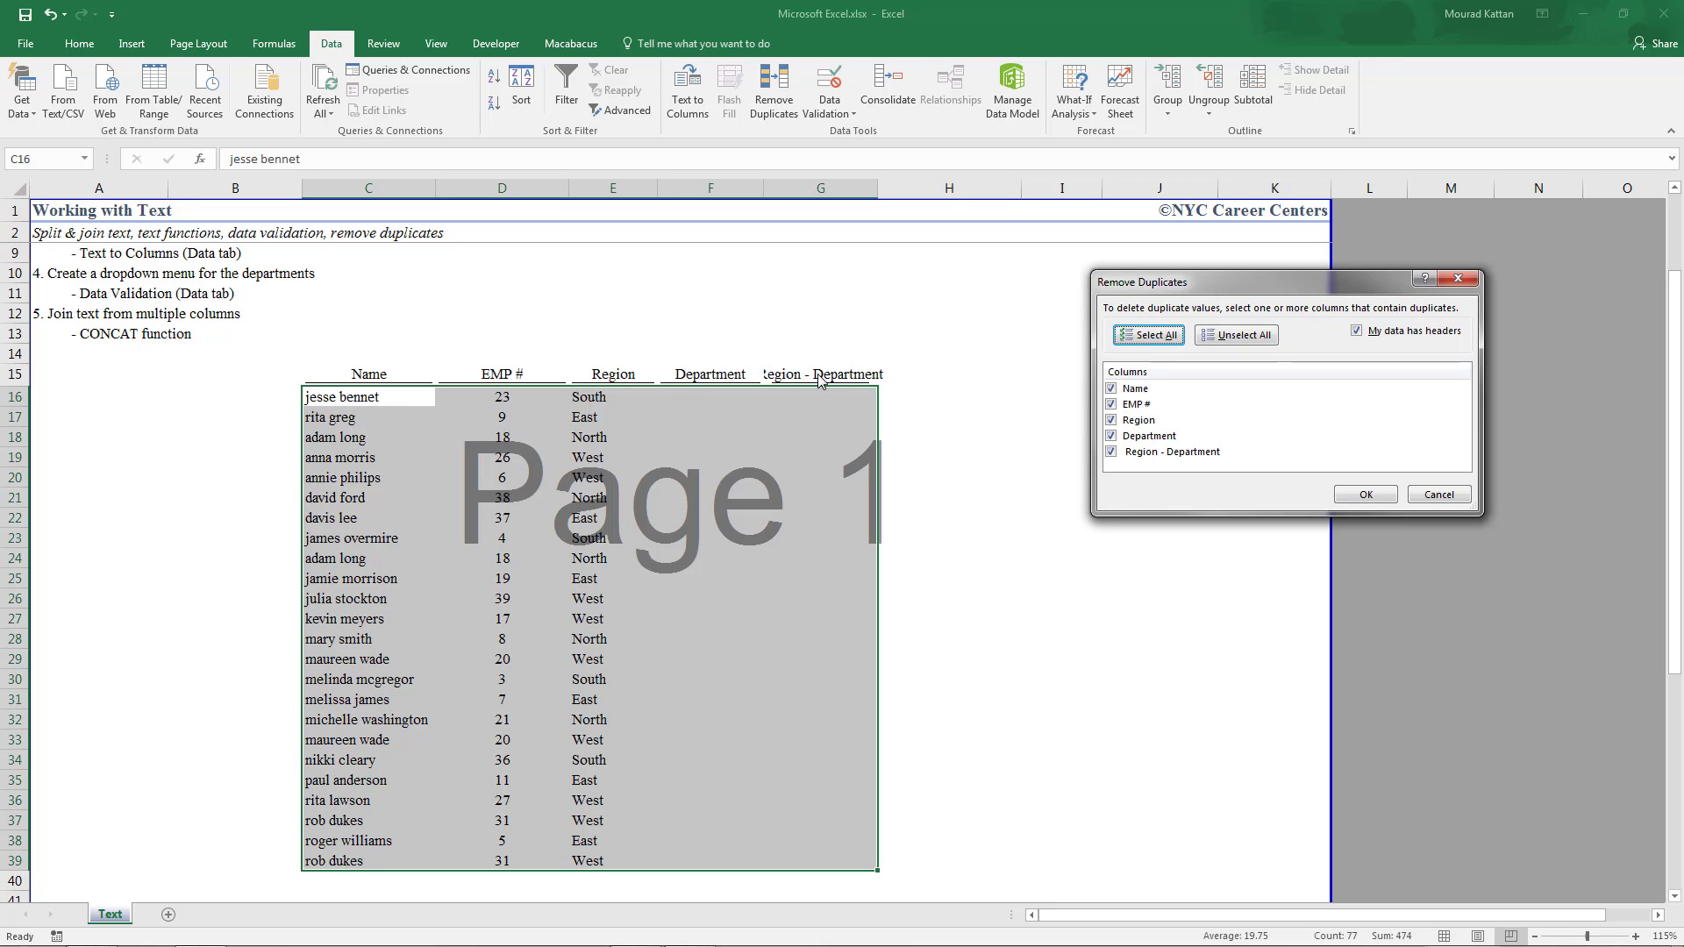
click(1362, 499)
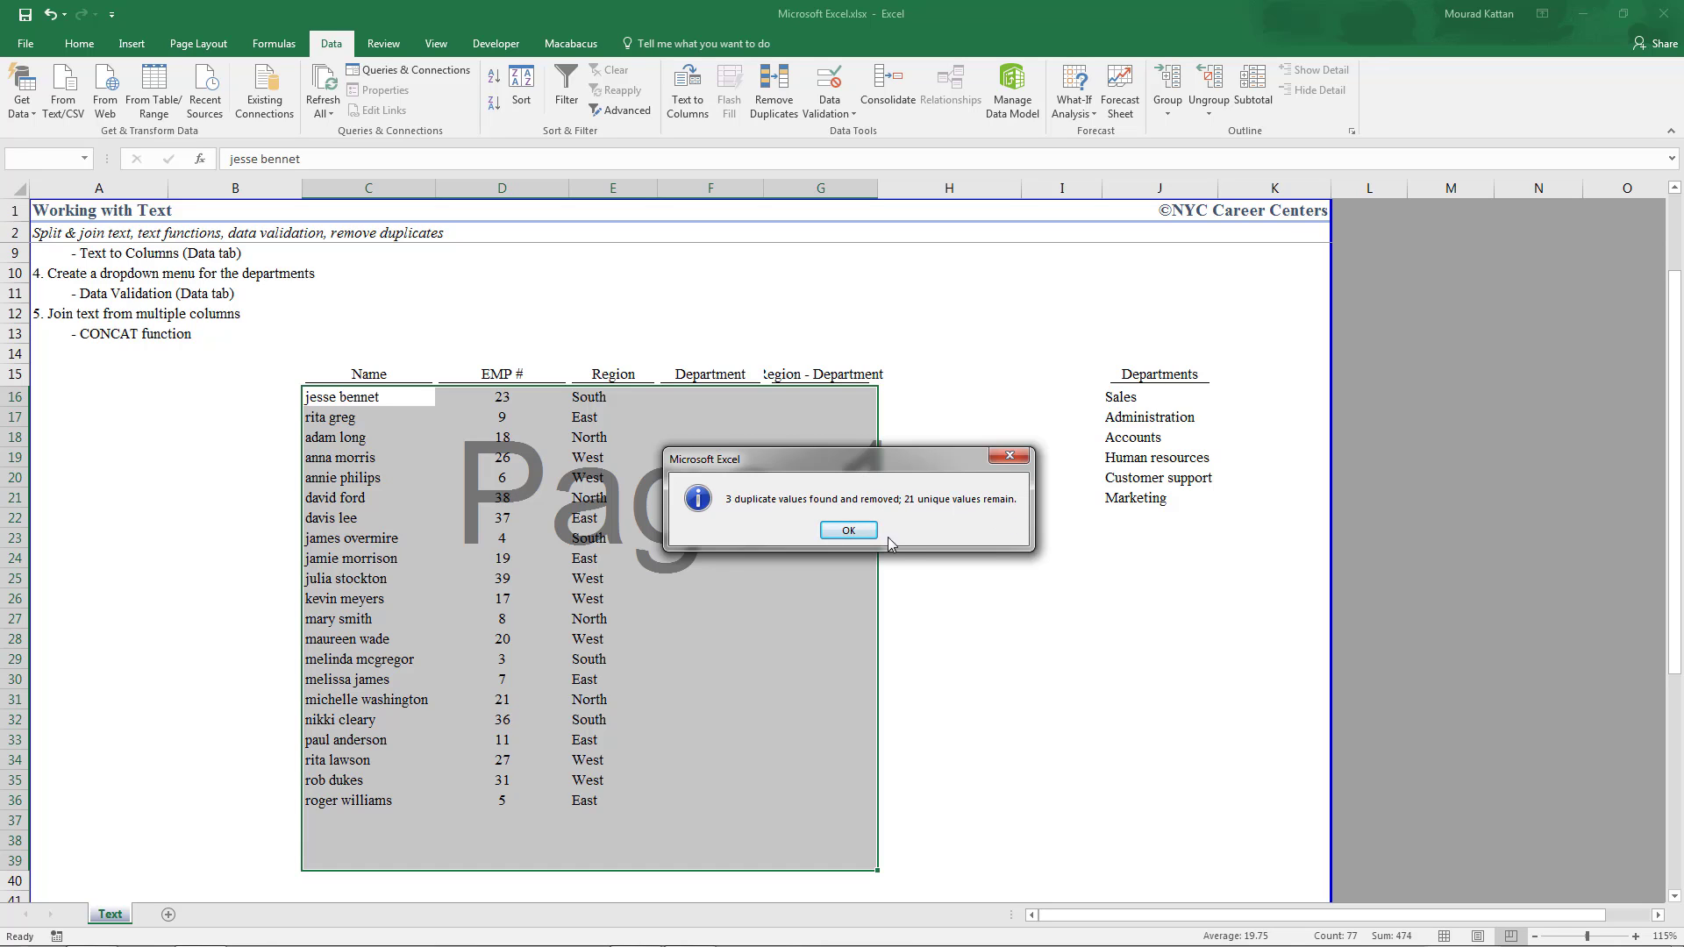
click(849, 530)
scroll(684, 552, up, 2)
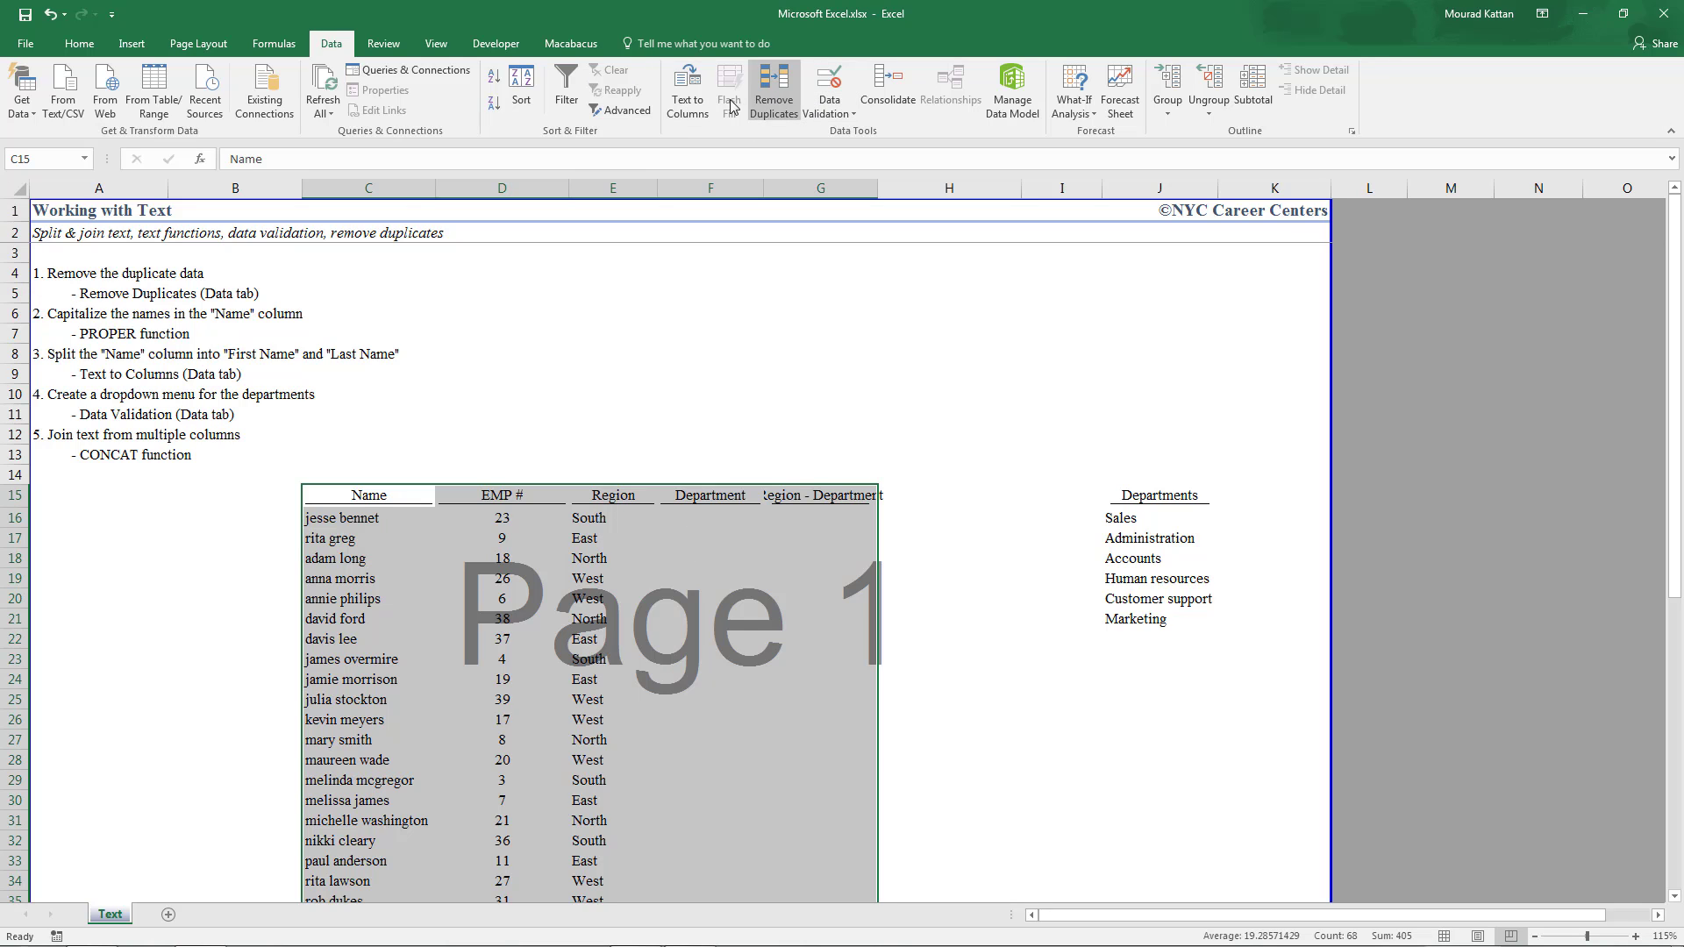
Enter =PROPER(C16) in B16 to capitalize the first employee's name
click(99, 339)
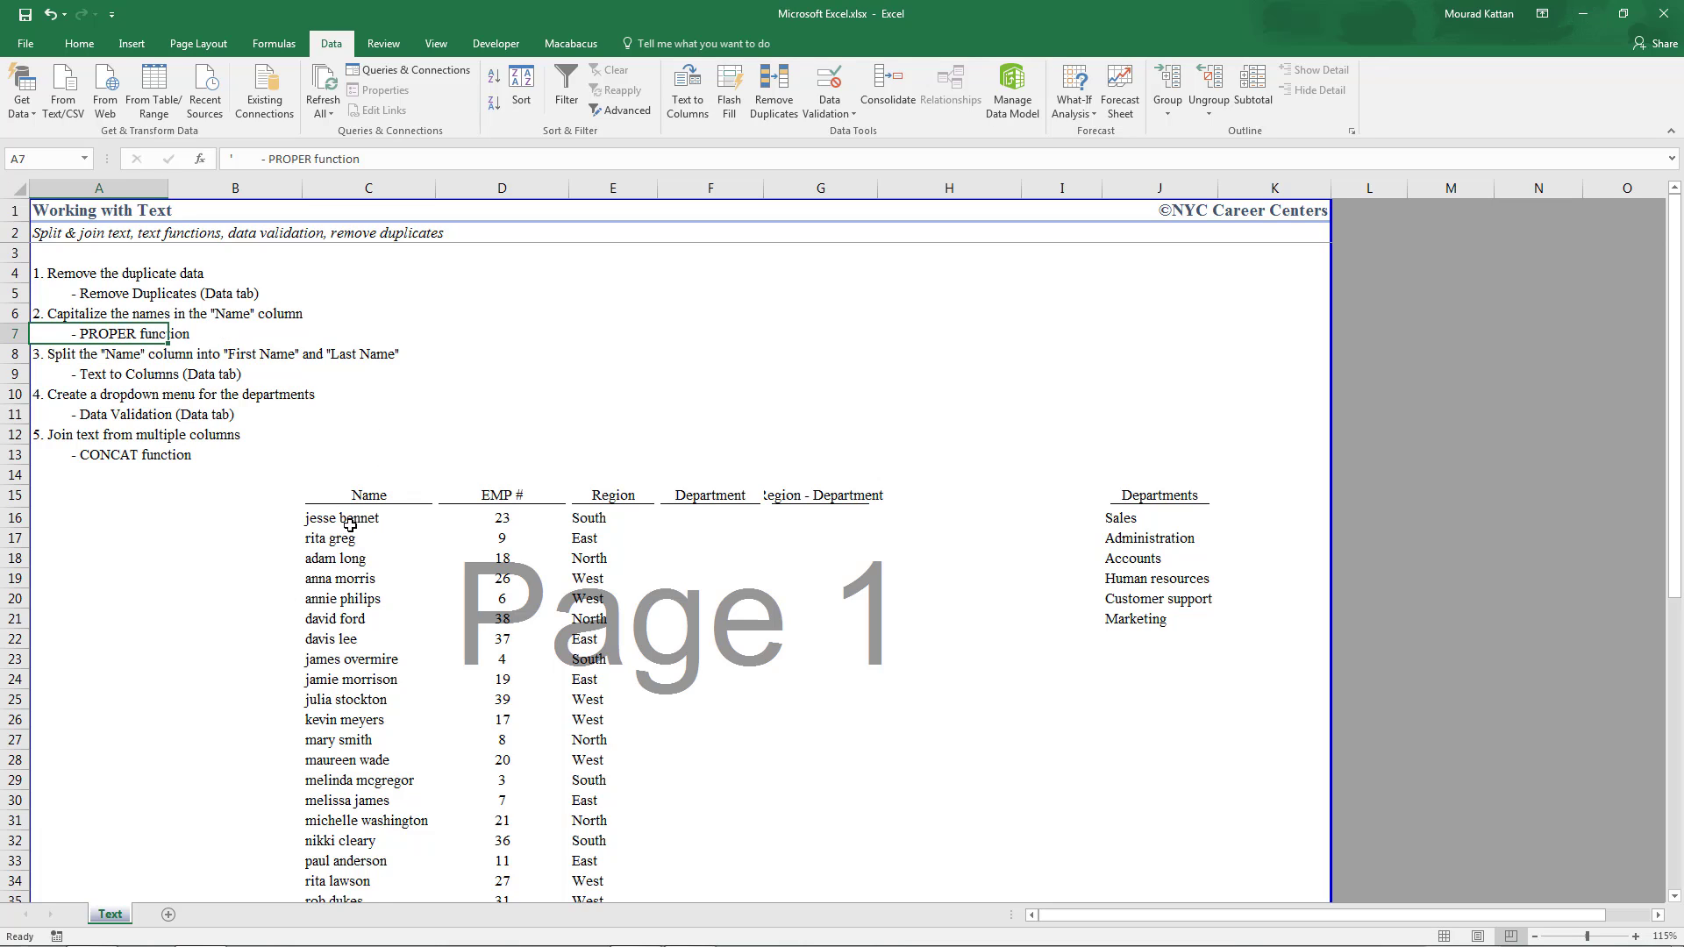
click(251, 522)
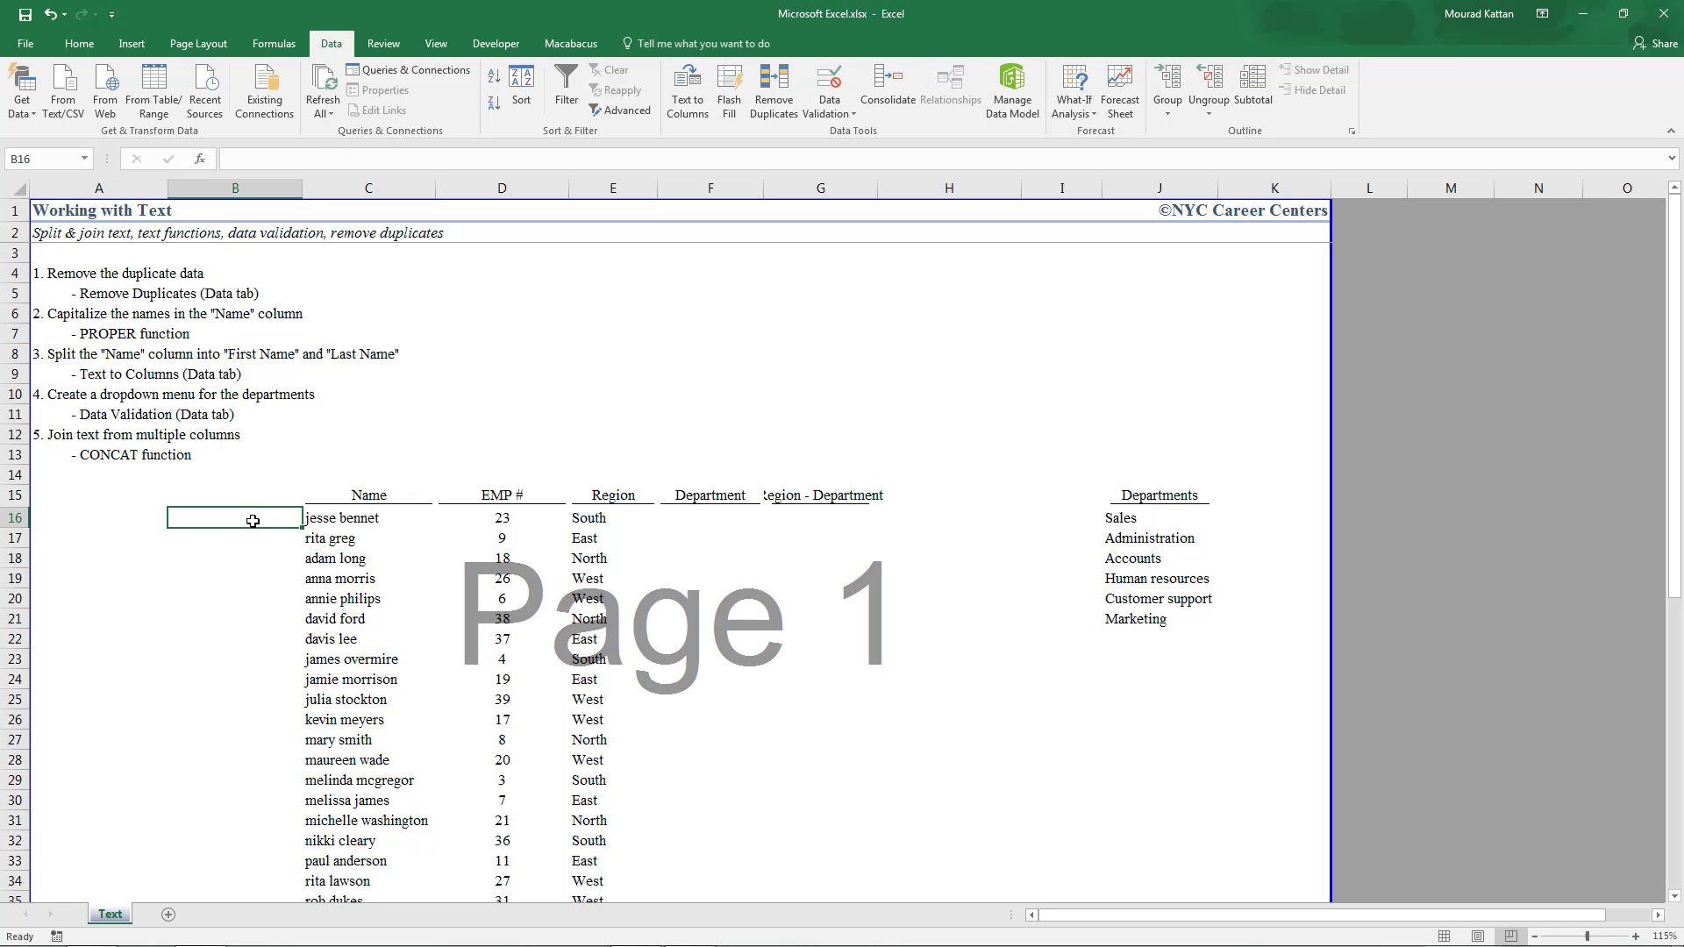
text(=prop)
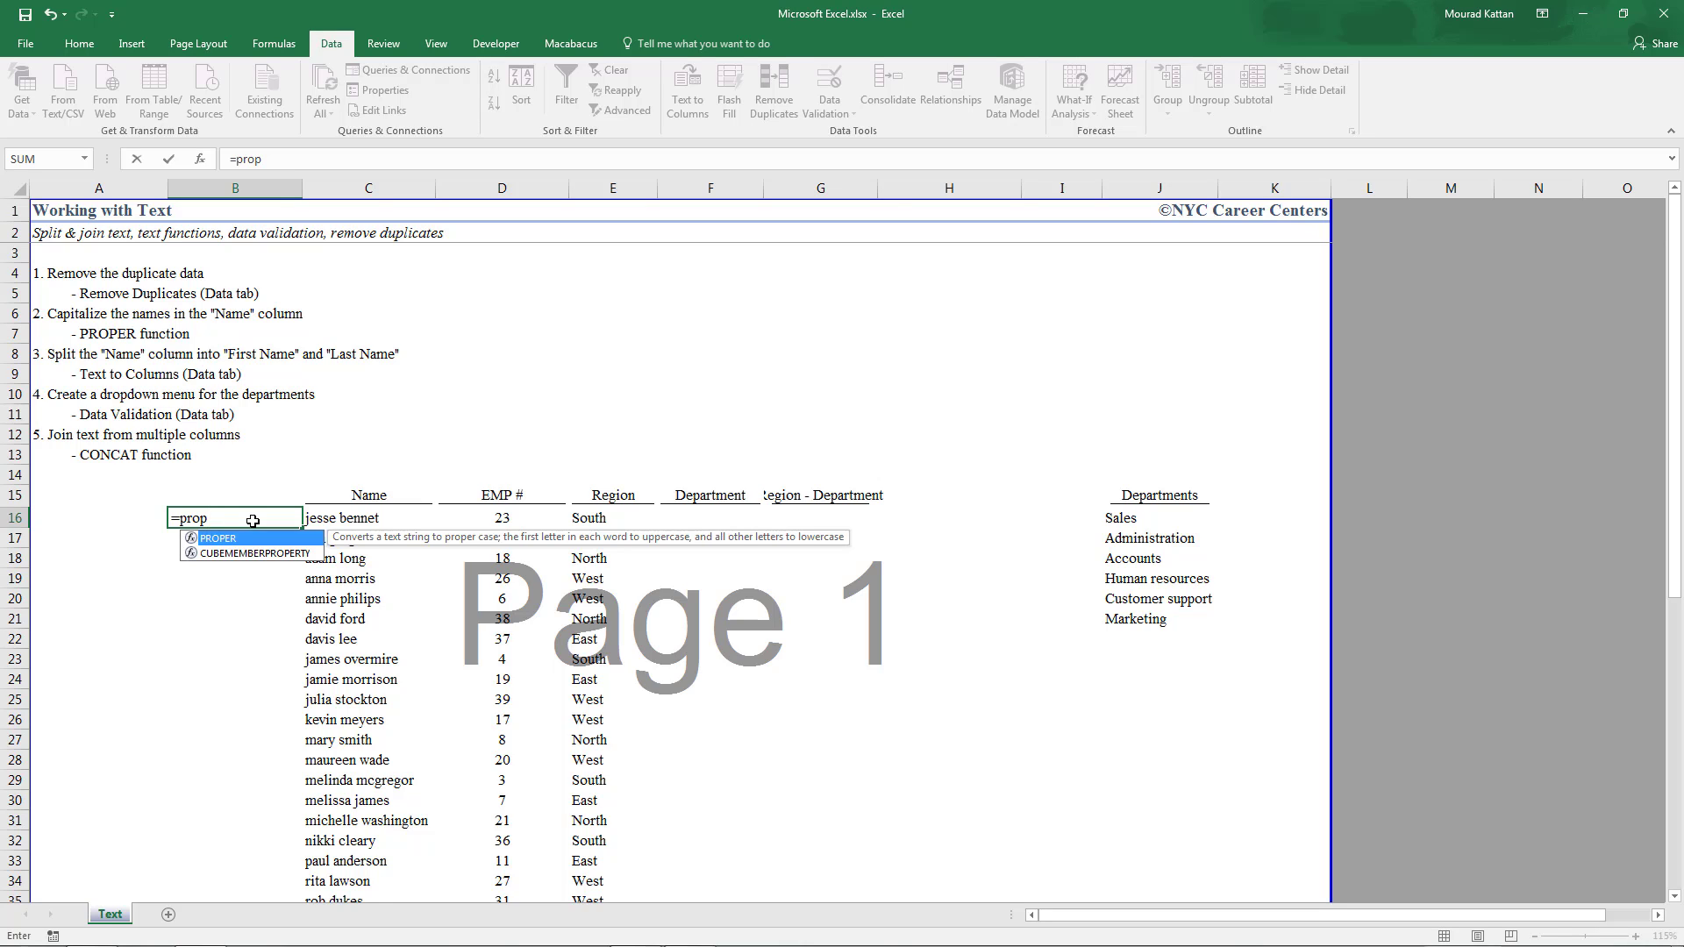
text(er()
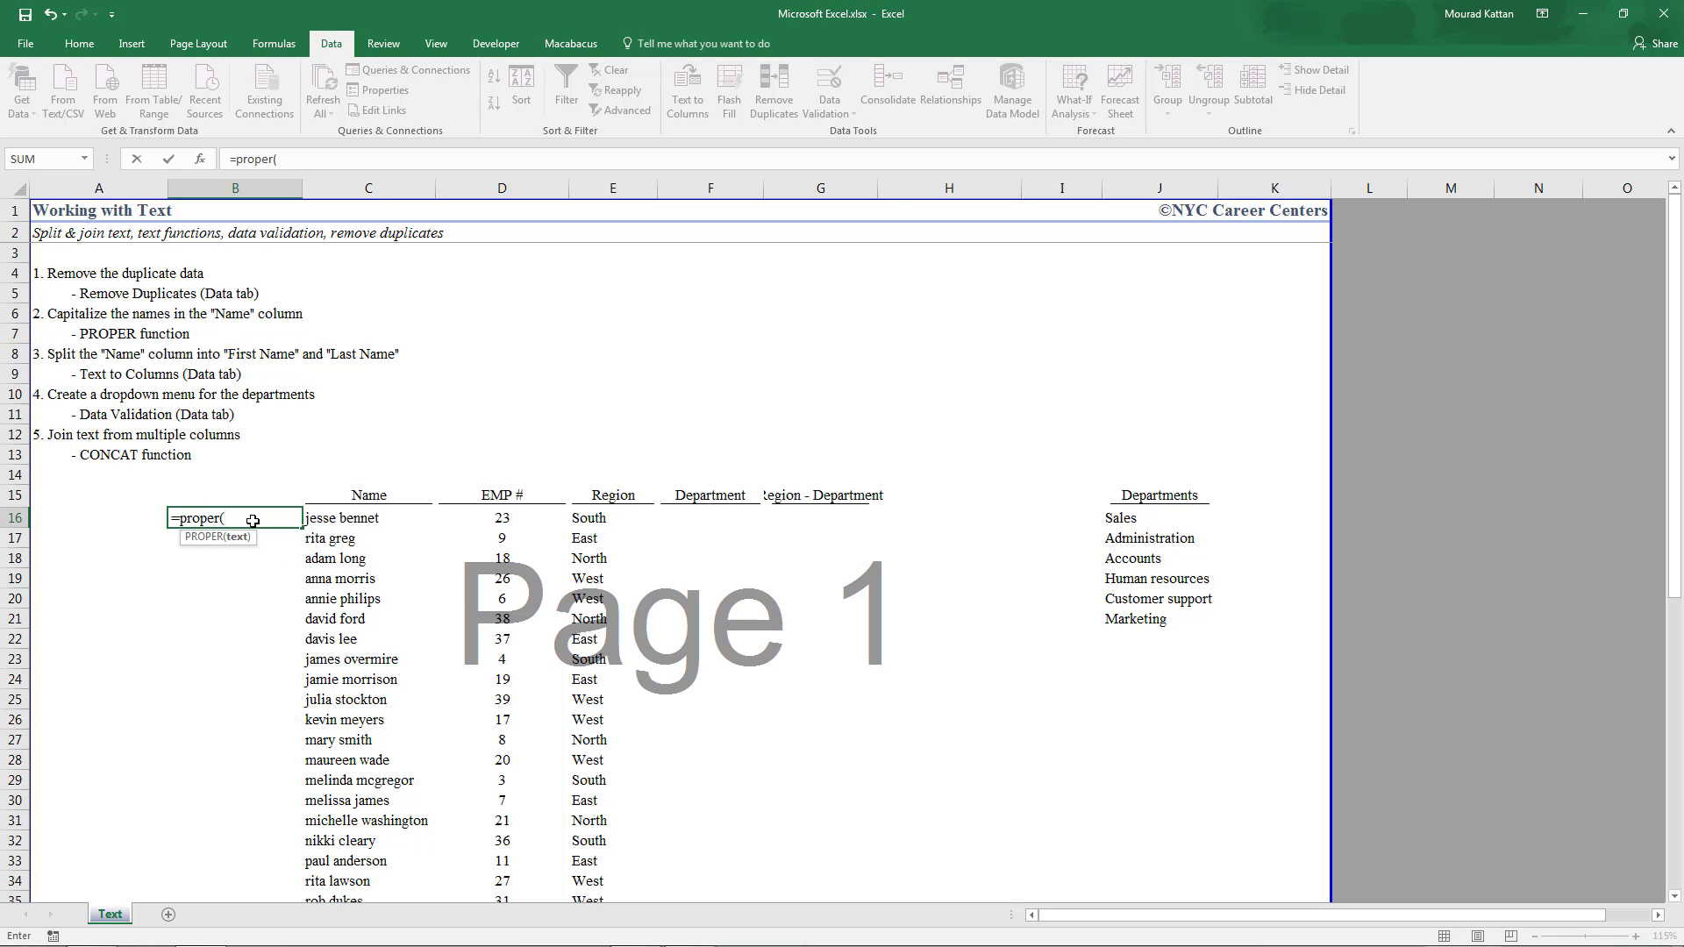
key(Right)
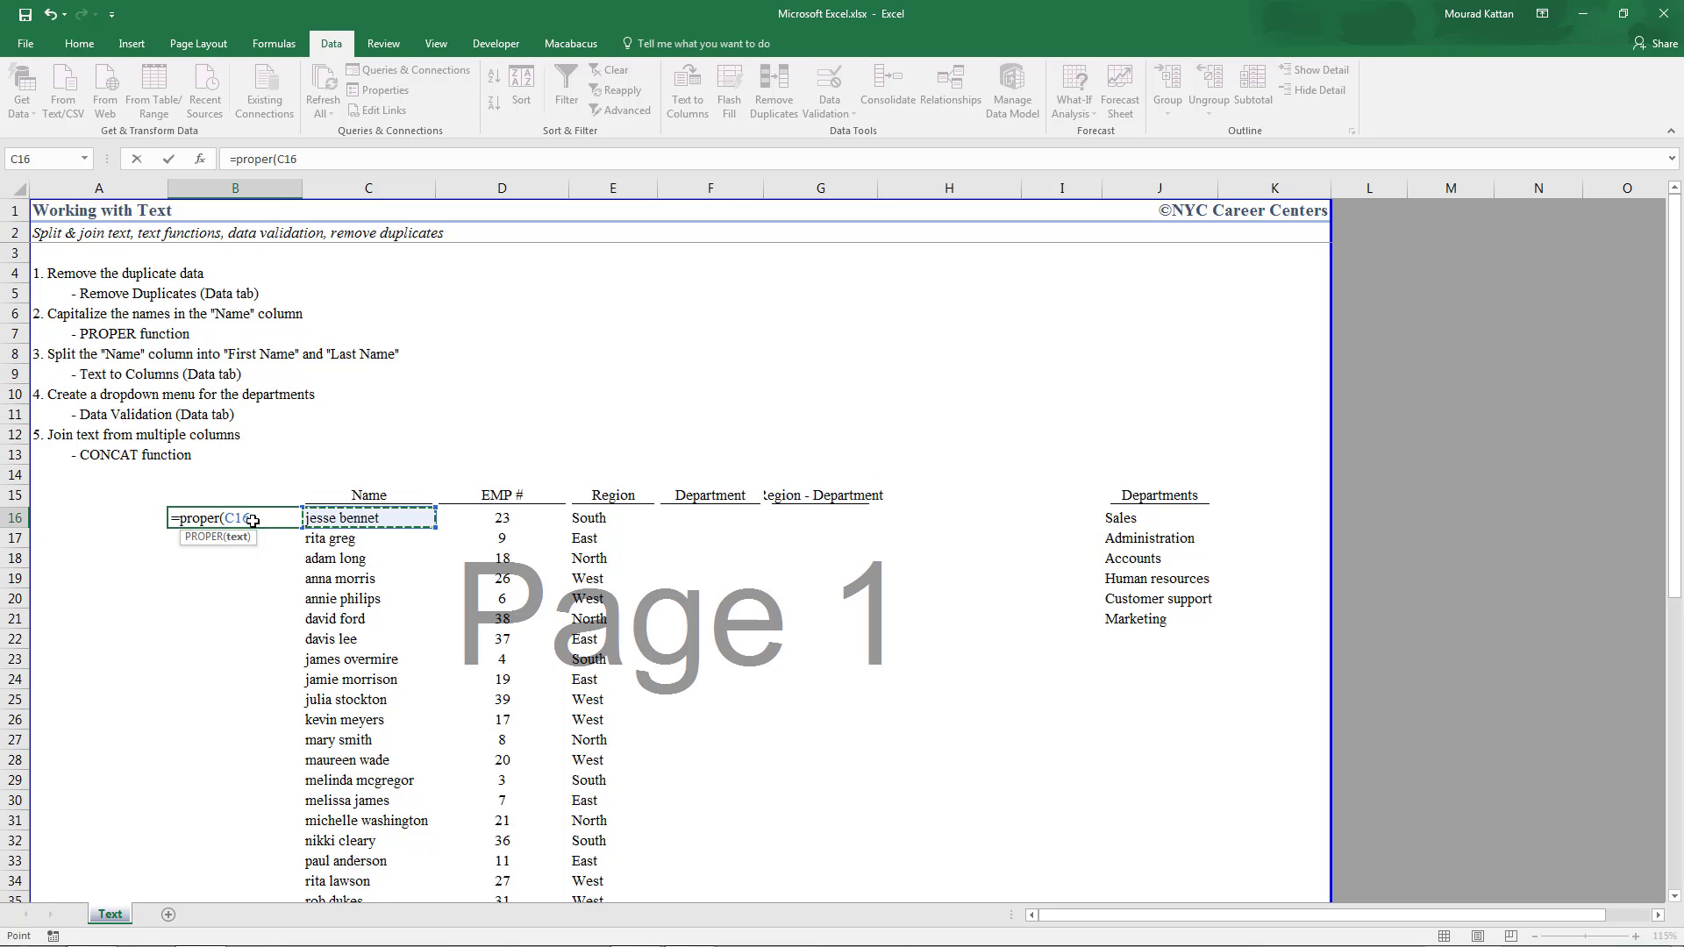
text())
key(Return)
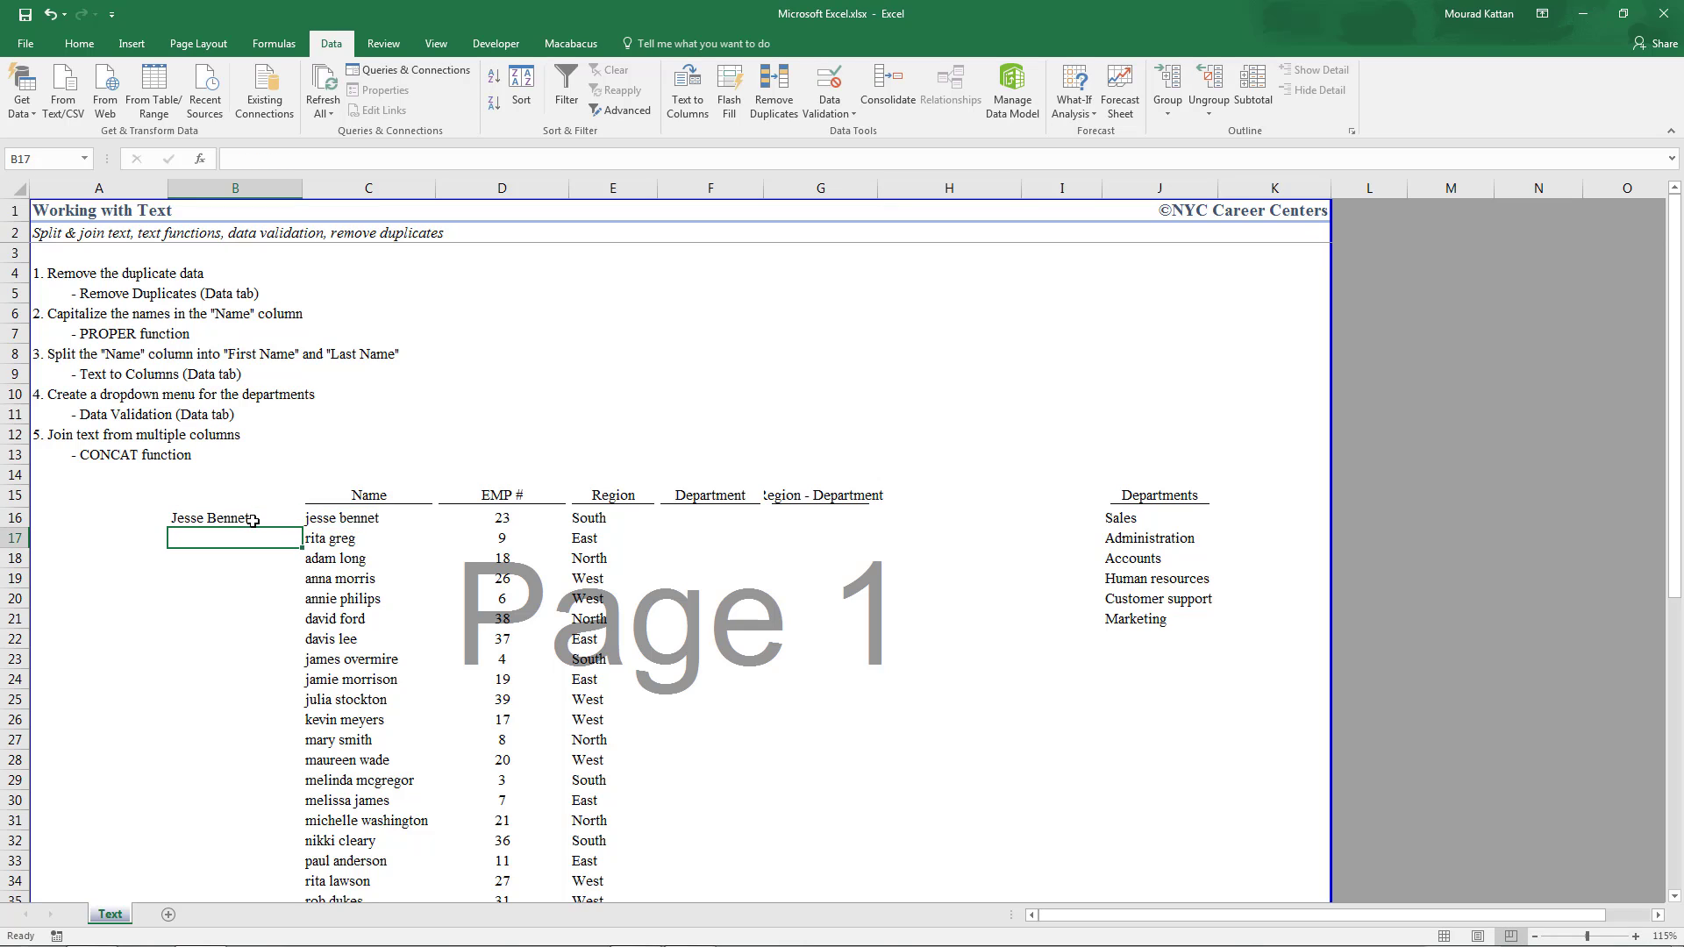
Enter =PROPER(C17) in B17 for the second employee
text(=prop)
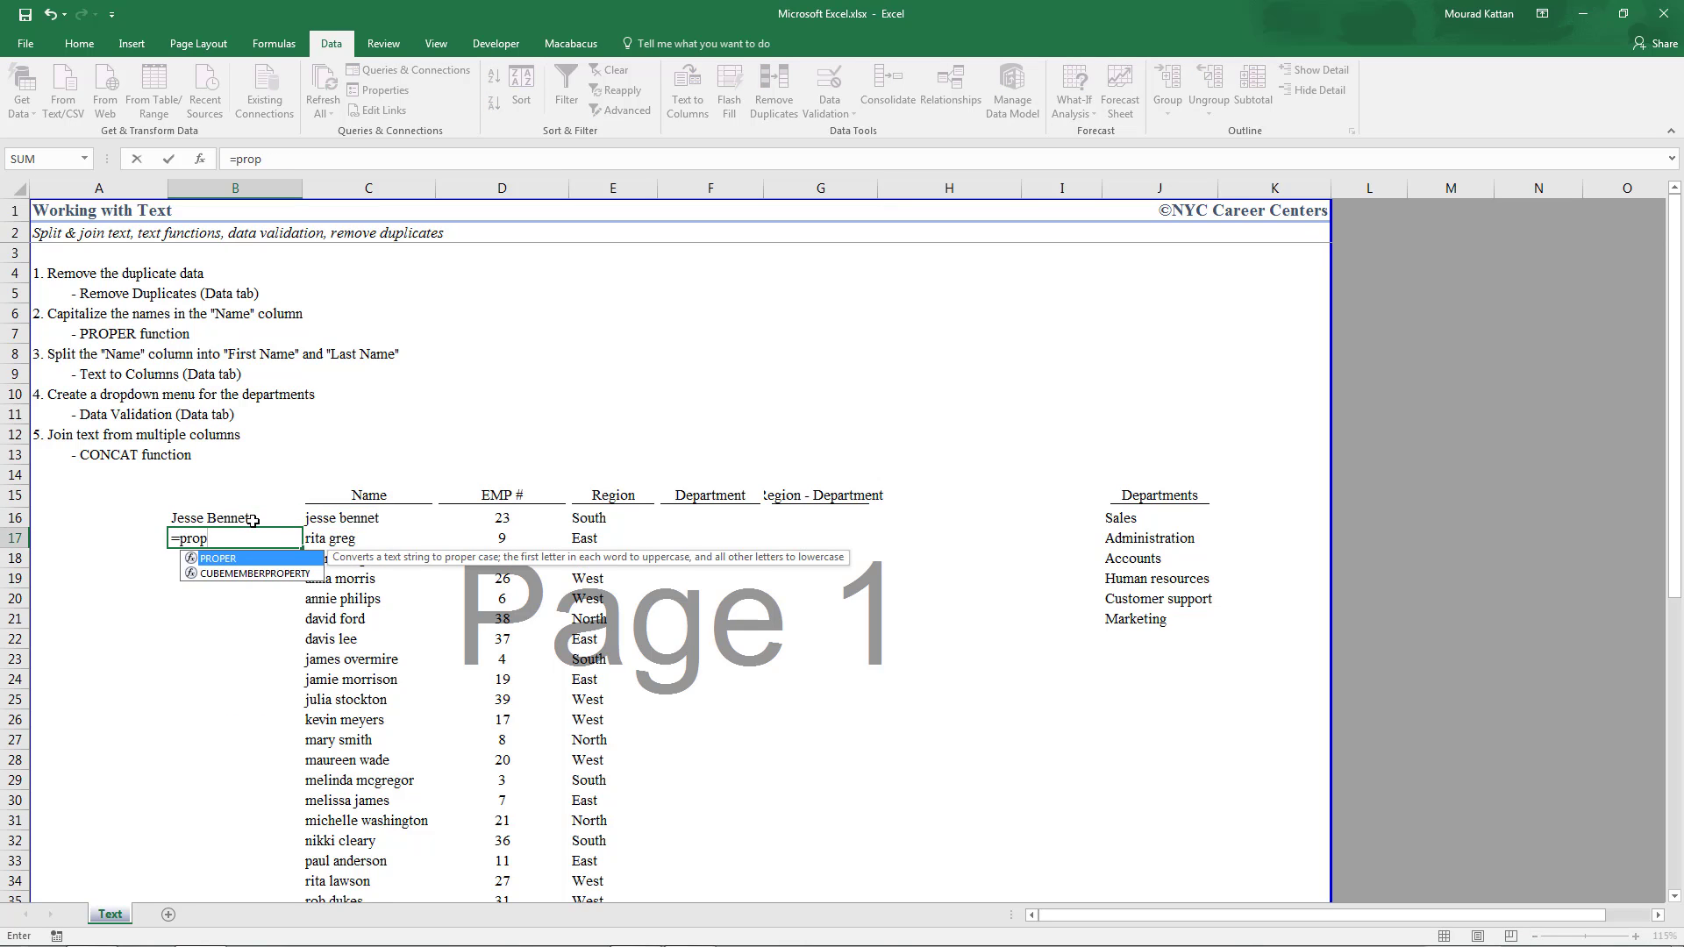
key(Tab)
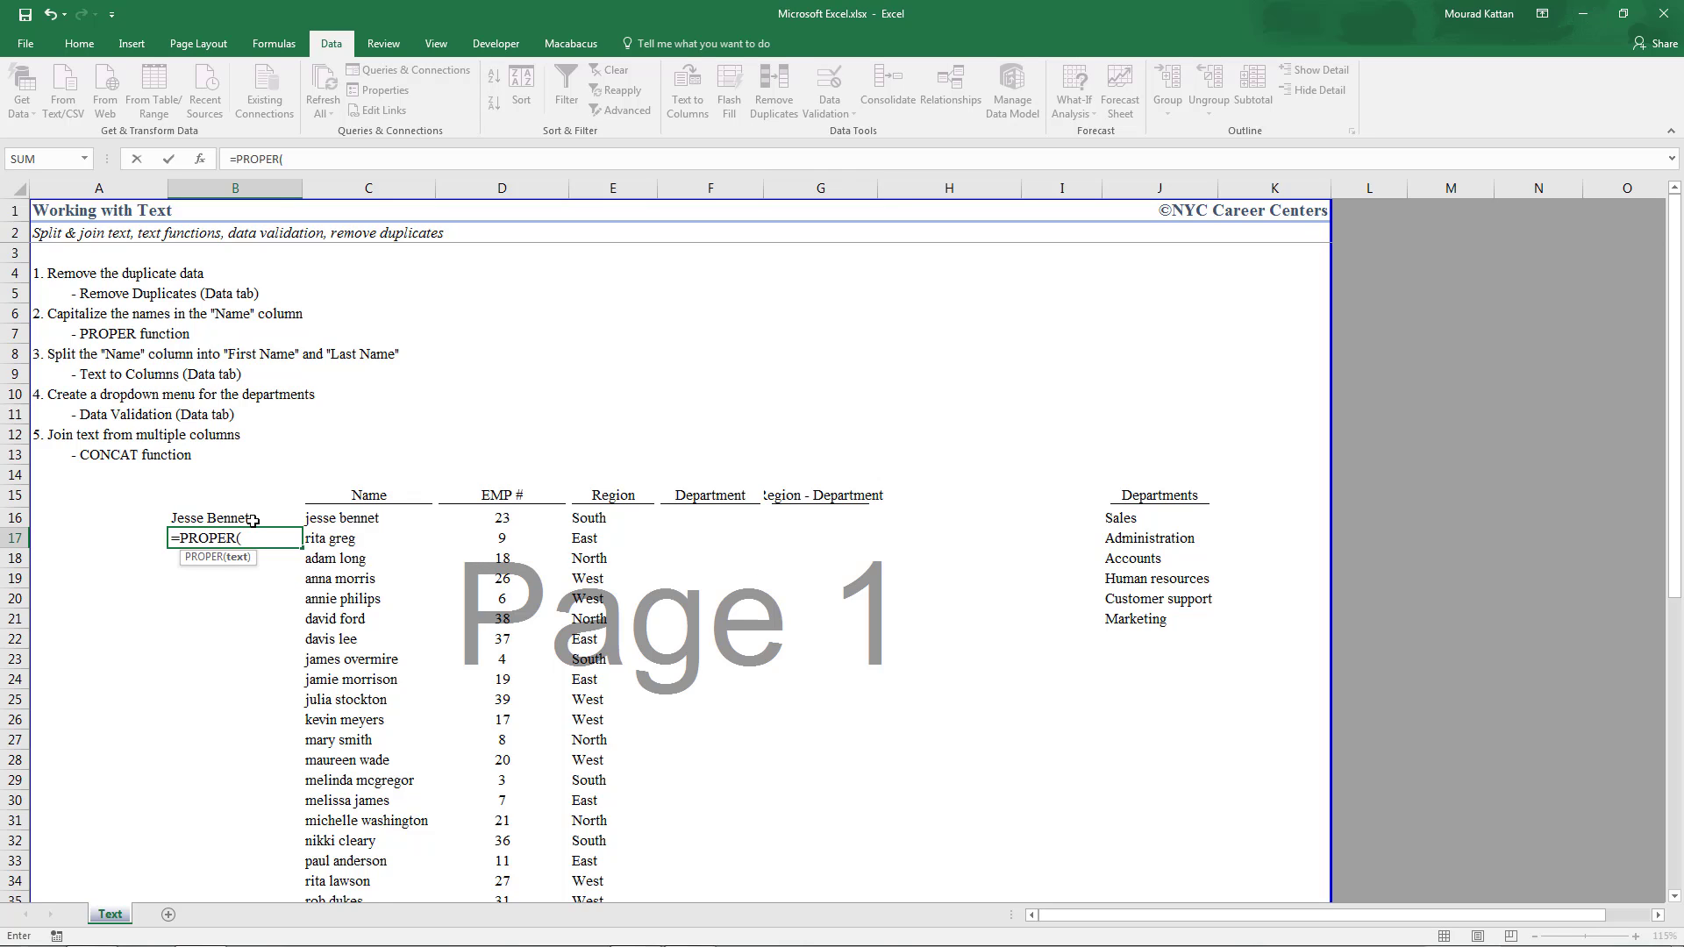
key(Right)
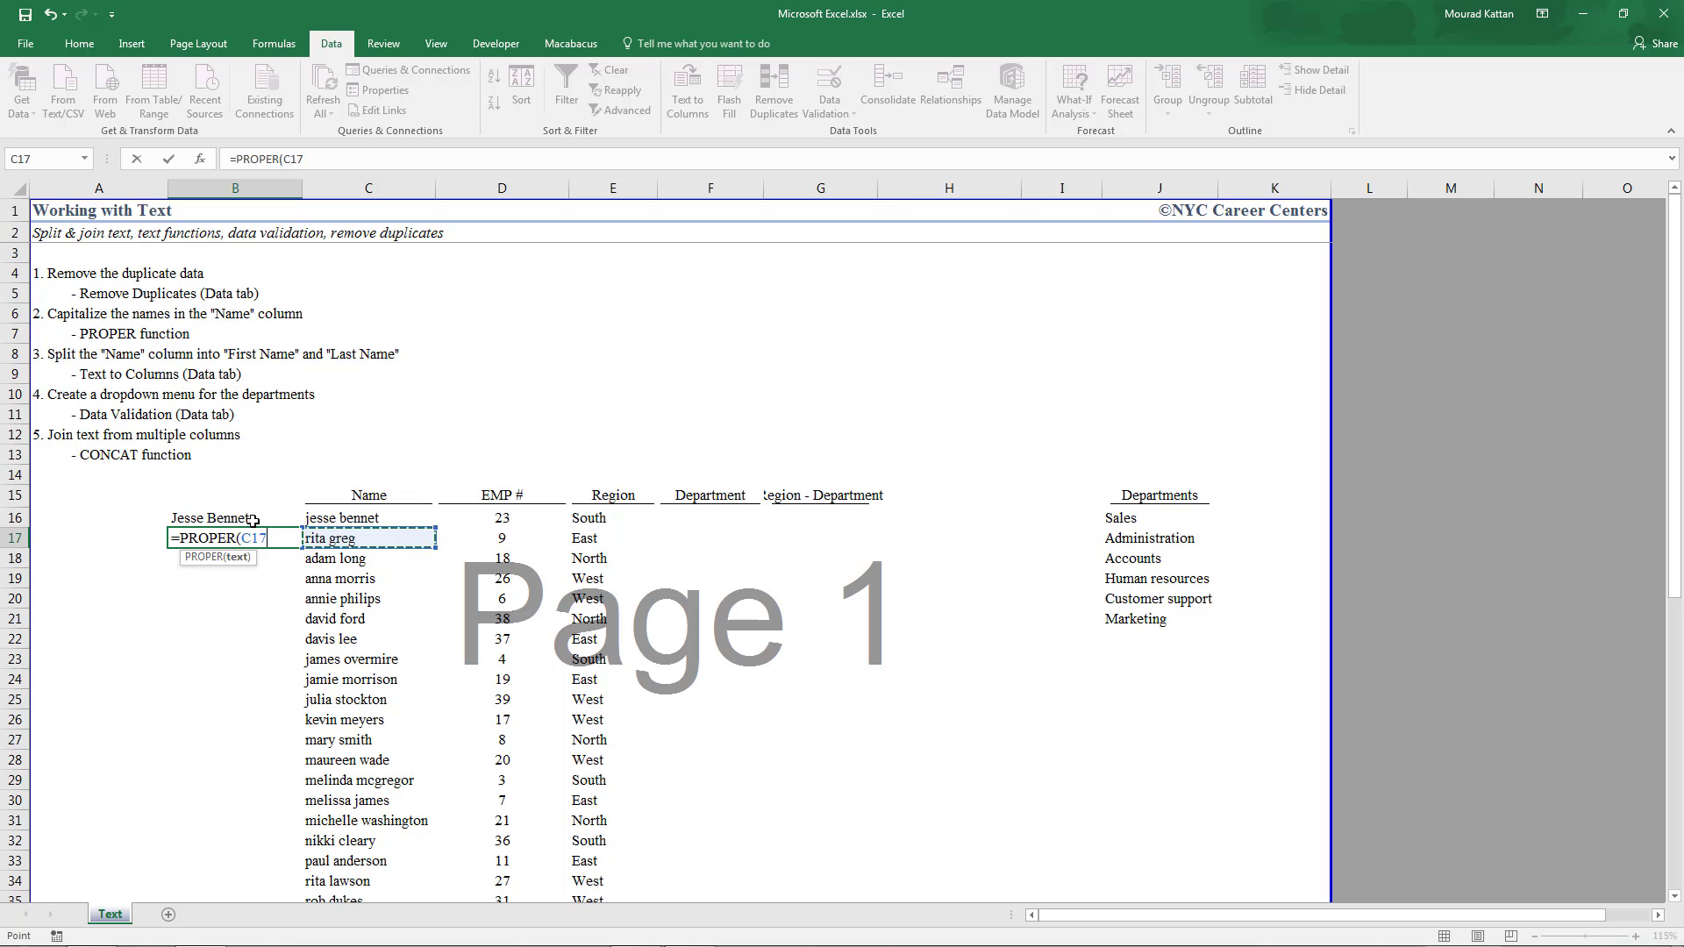
text())
key(Return)
Fill the PROPER formula down column B to row 36
click(248, 527)
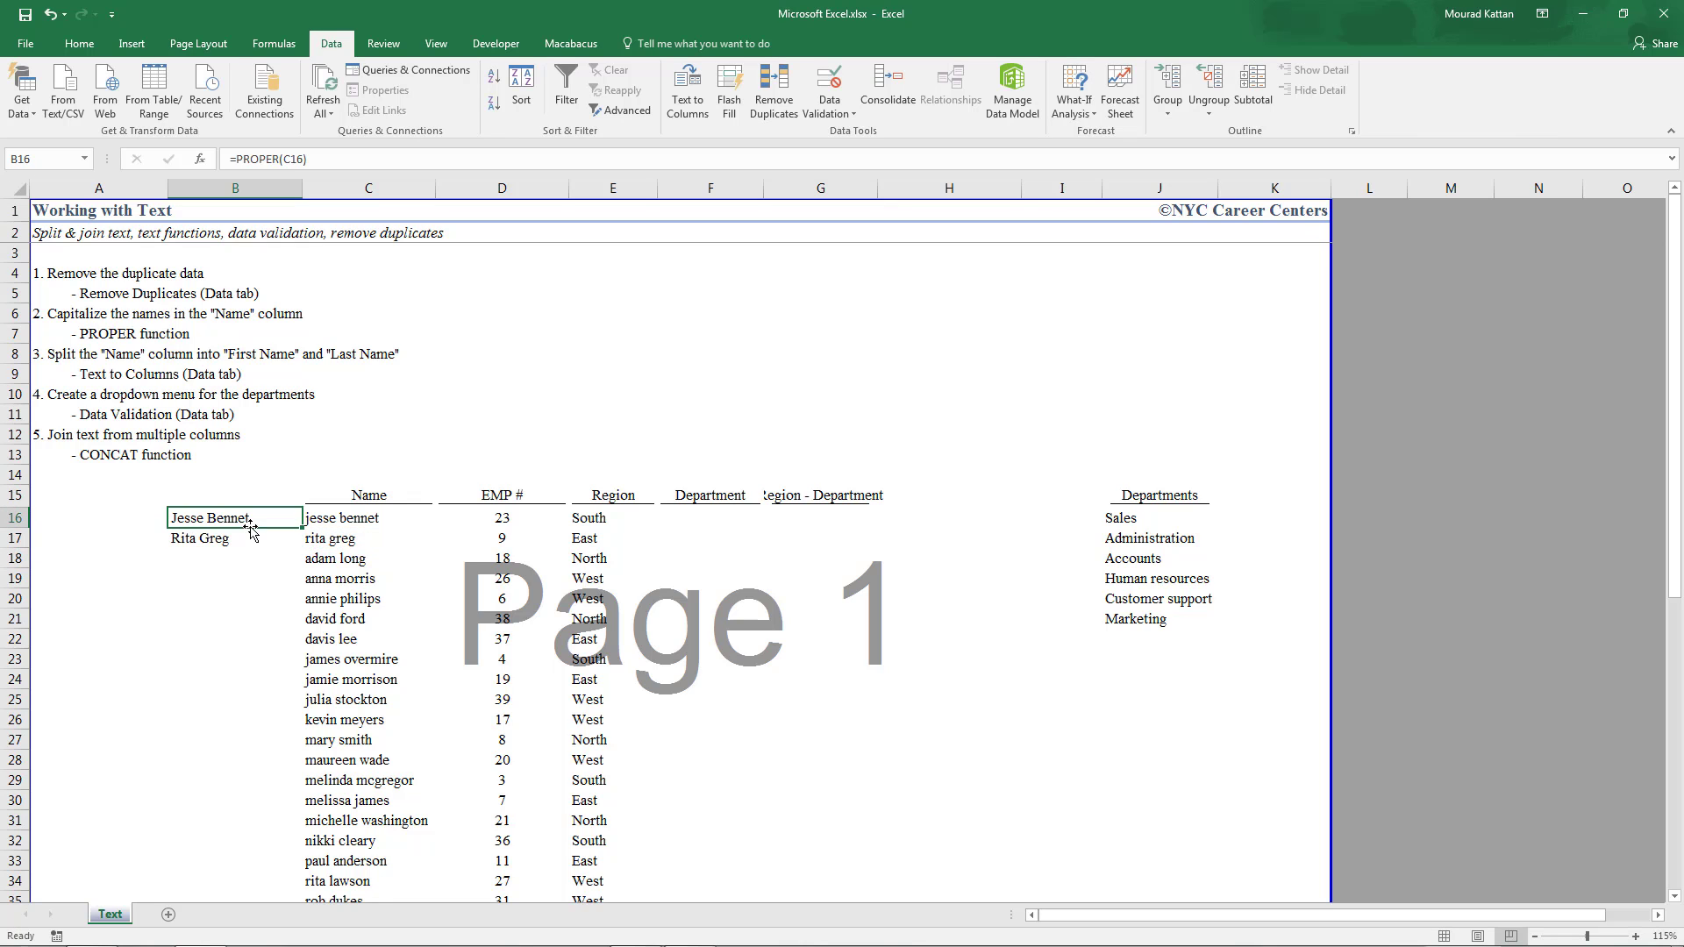
click(254, 539)
scroll(263, 548, down, 2)
drag(304, 428, 301, 809)
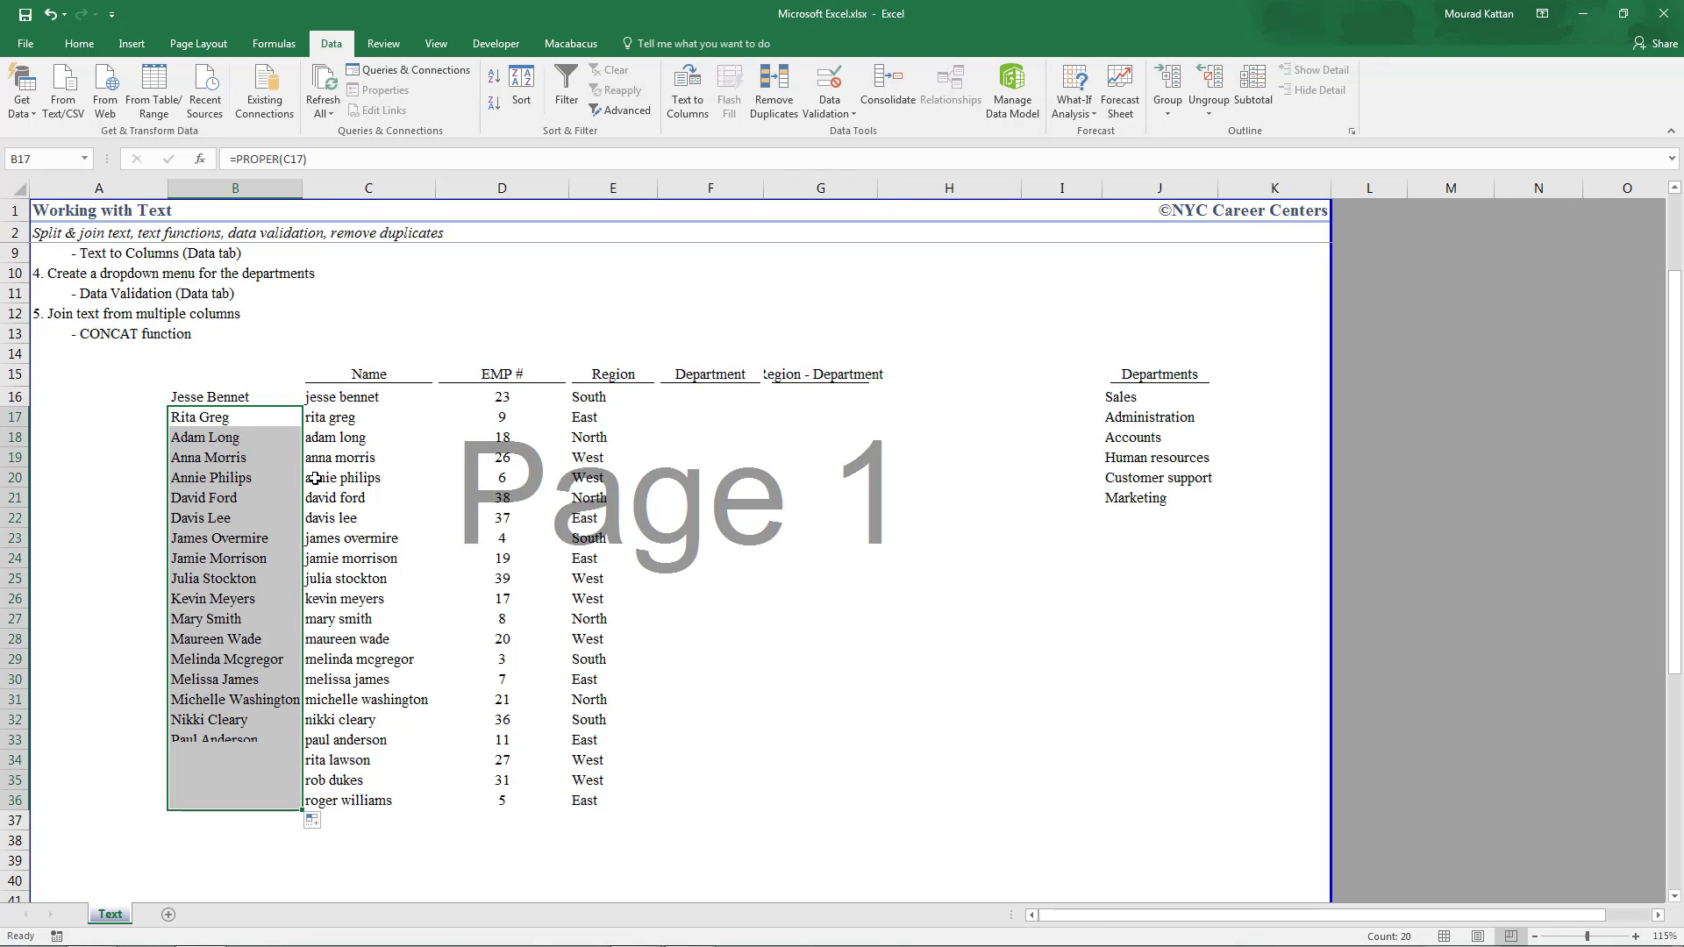
click(229, 402)
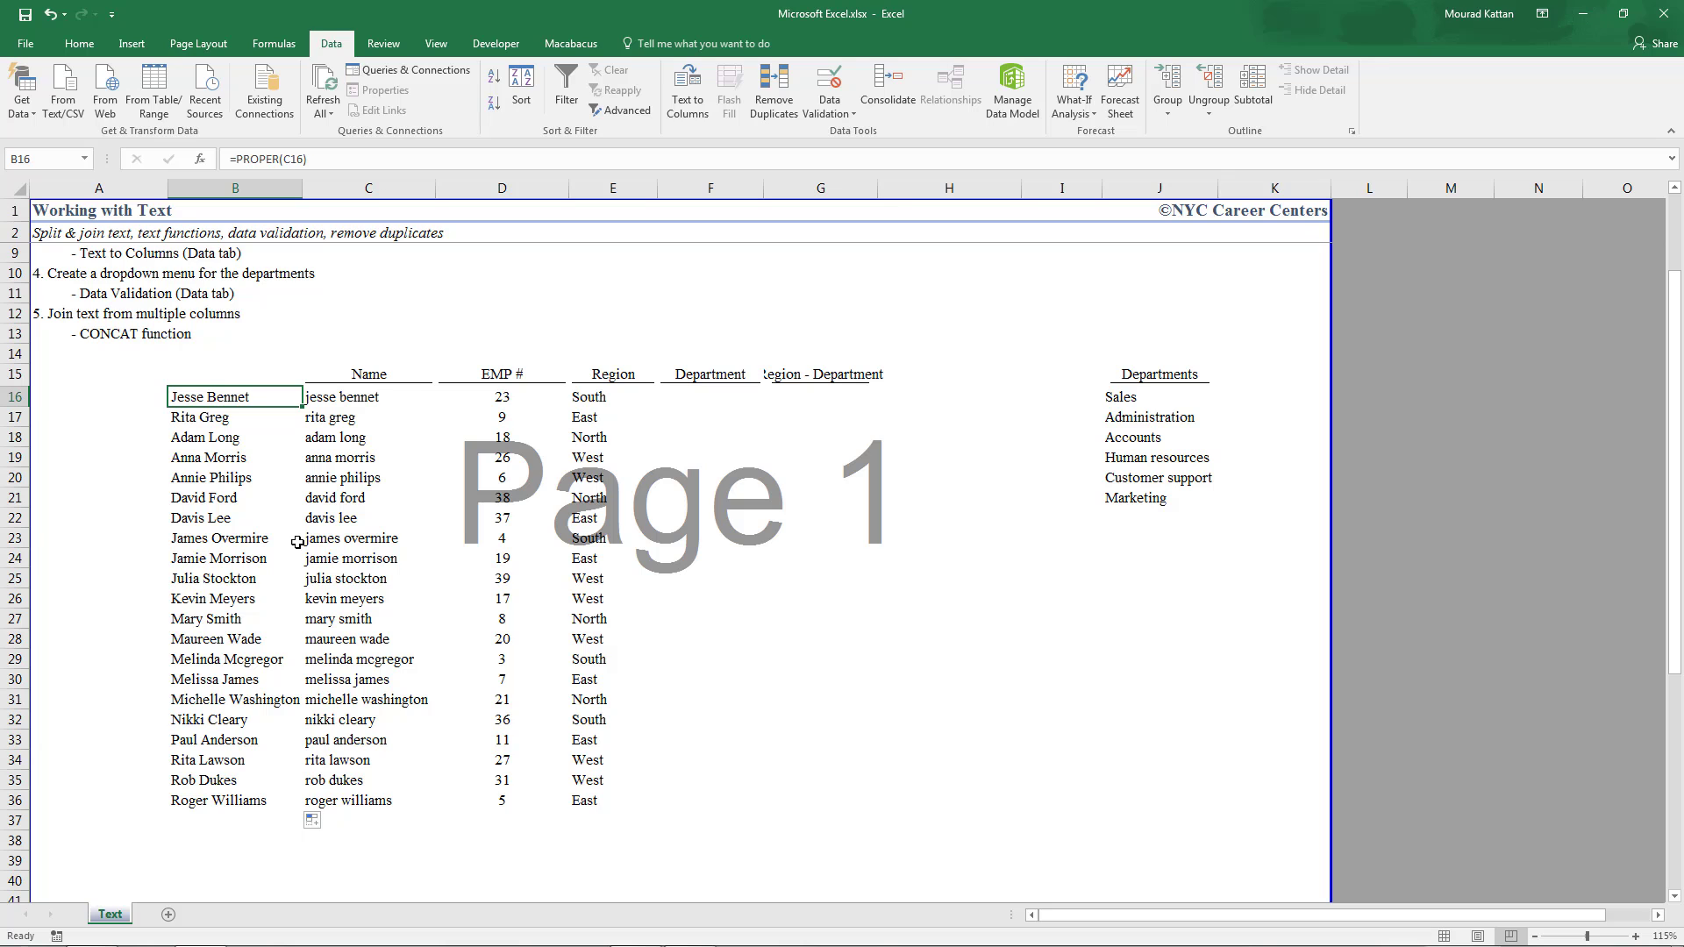
key(ctrl+shift+Down)
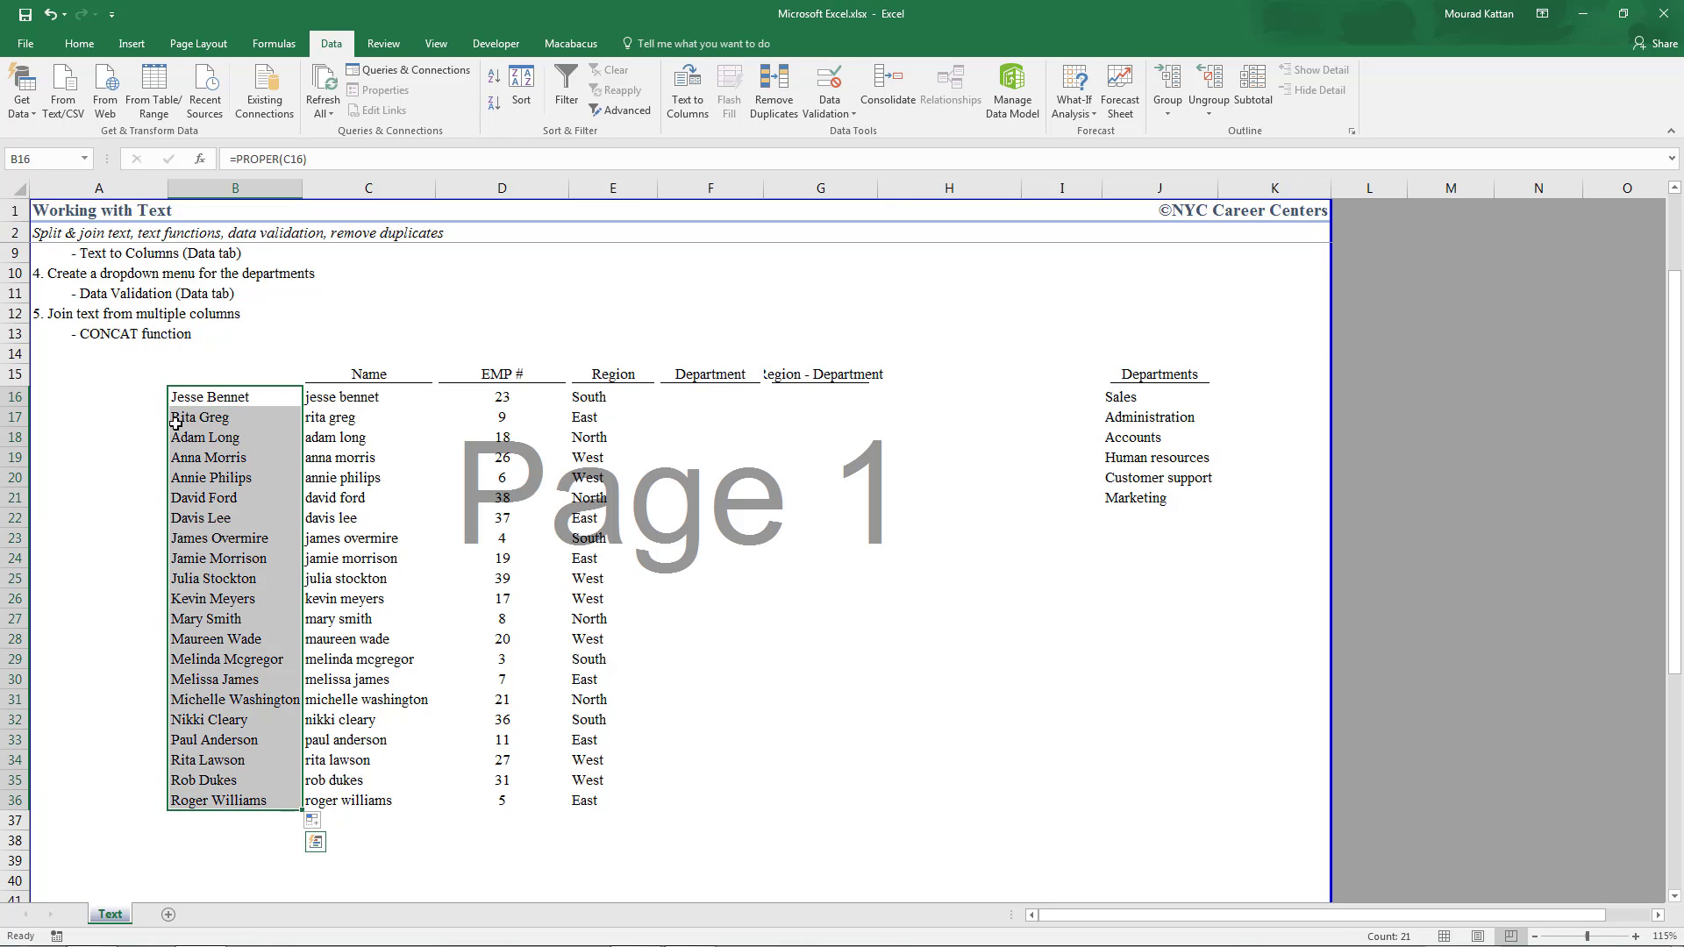
key(ctrl+c)
key(Right)
key(ctrl+alt+v)
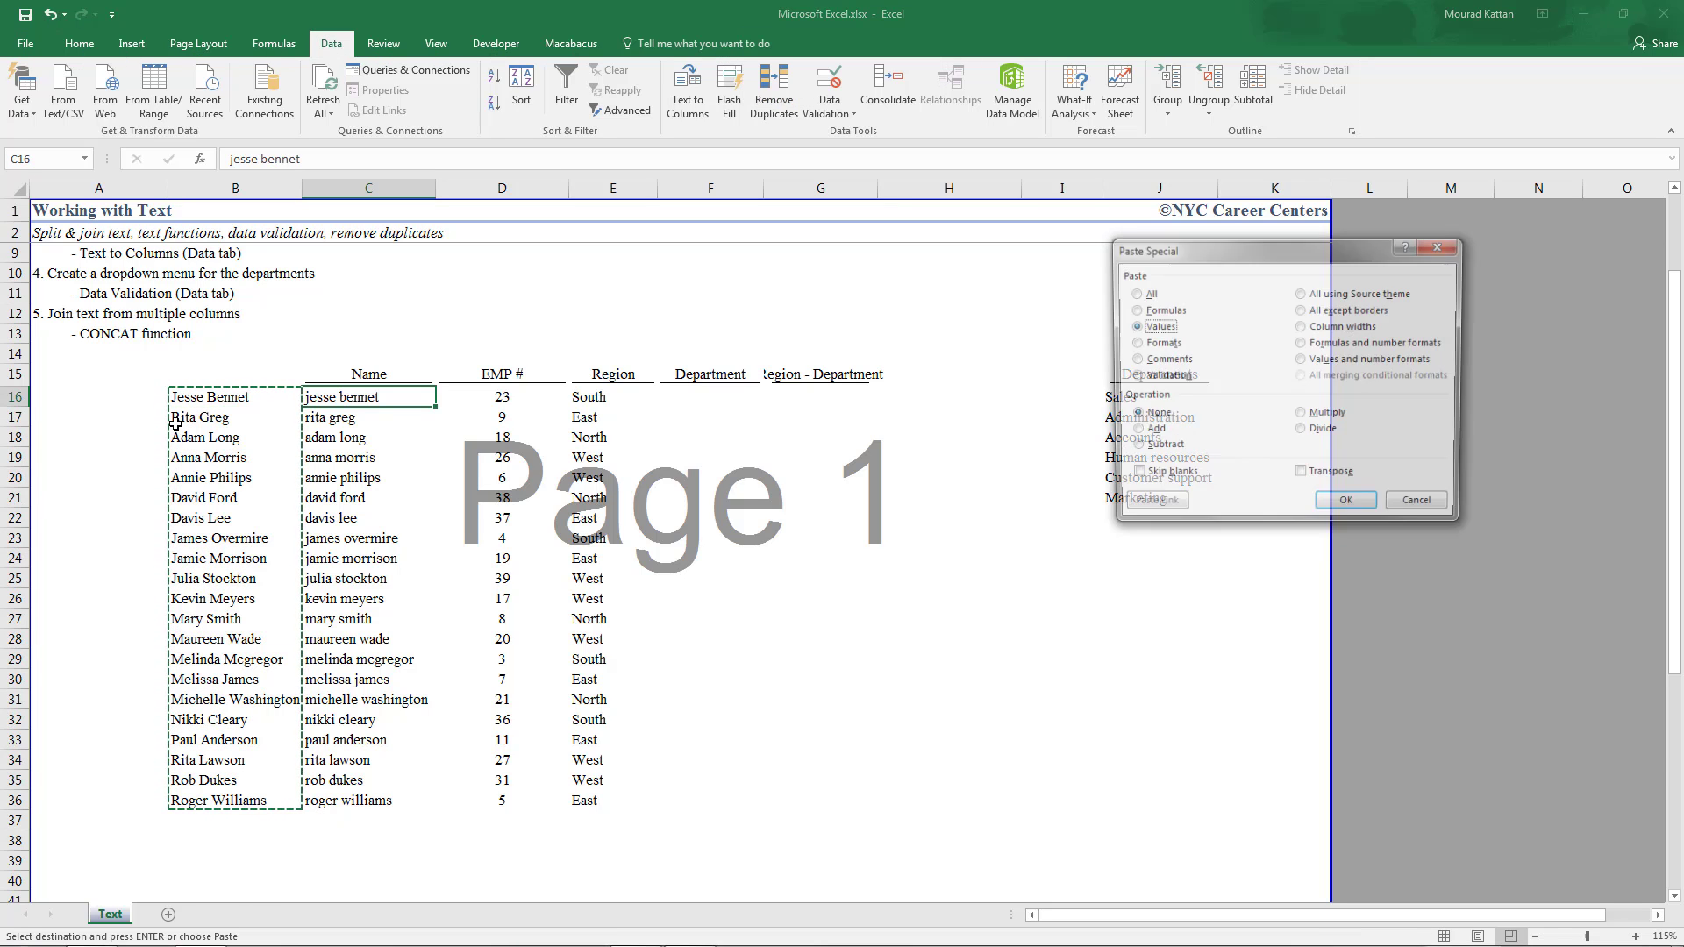
key(Return)
key(Left)
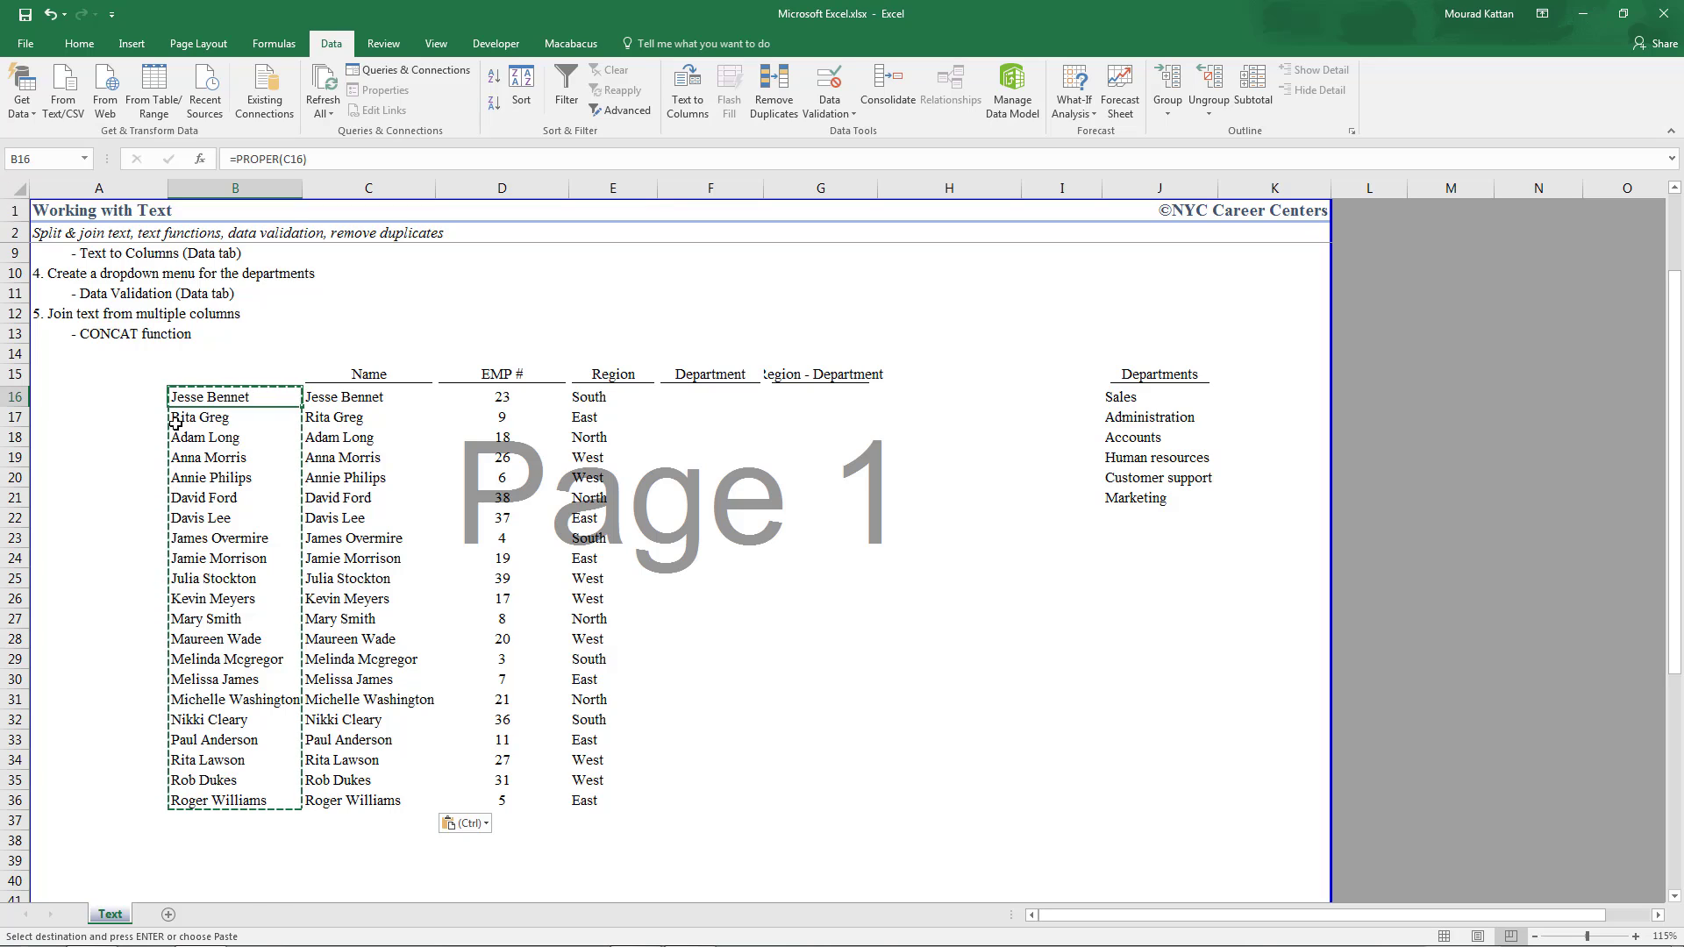
key(ctrl+shift+Down)
key(Delete)
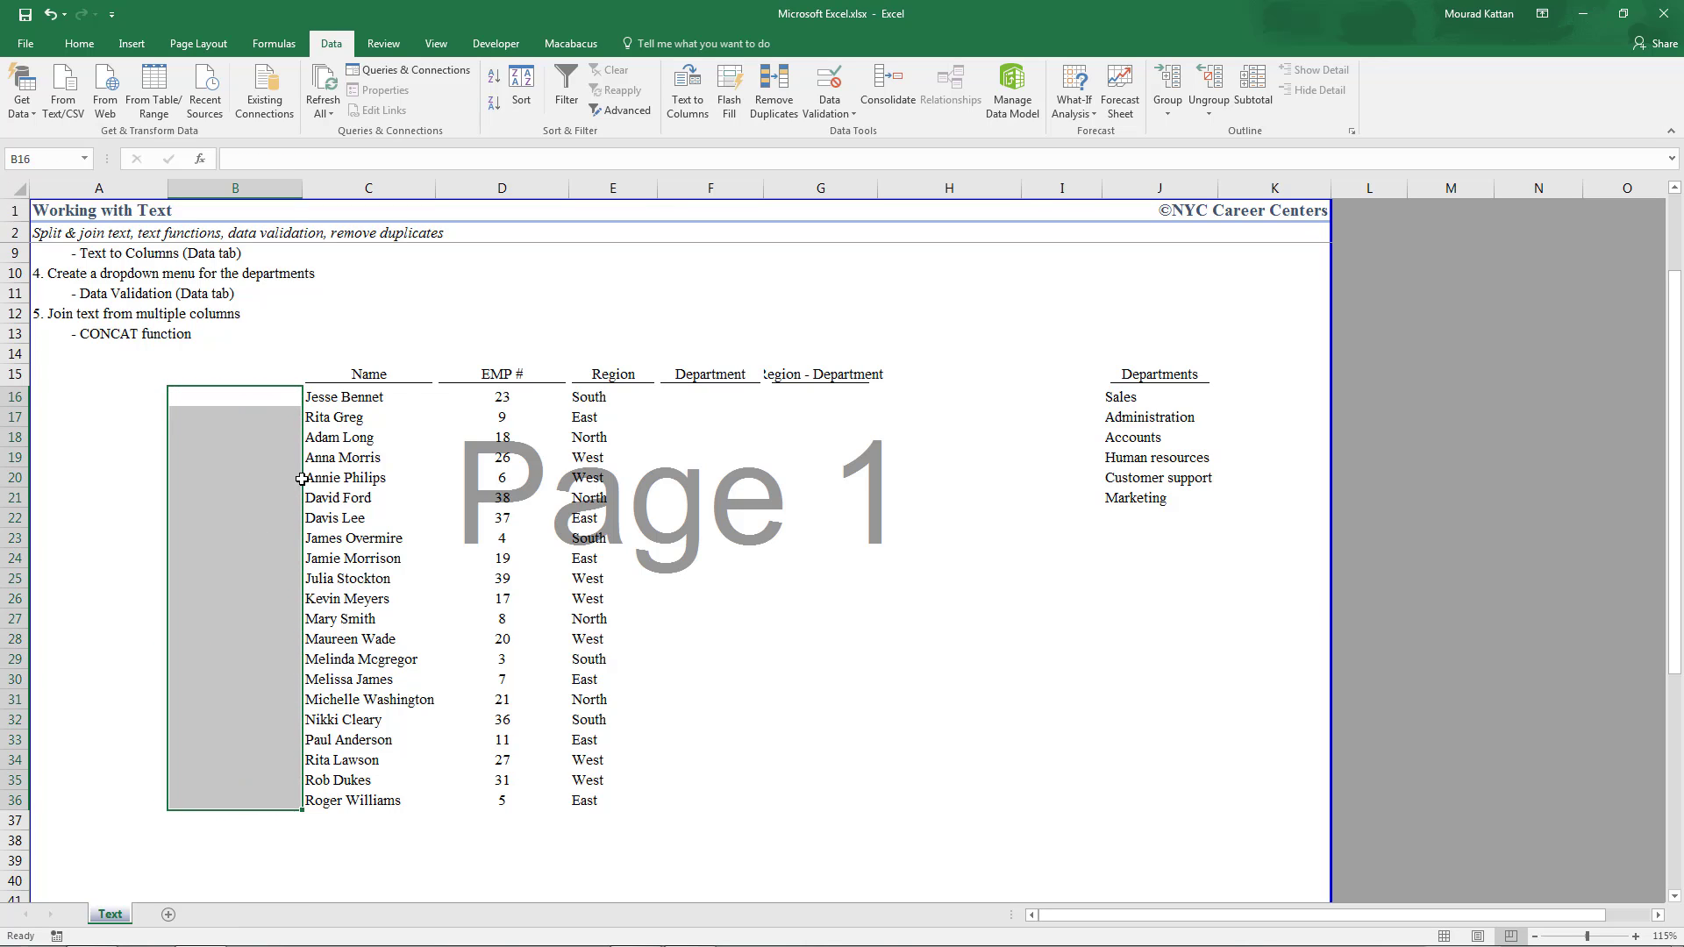
click(326, 392)
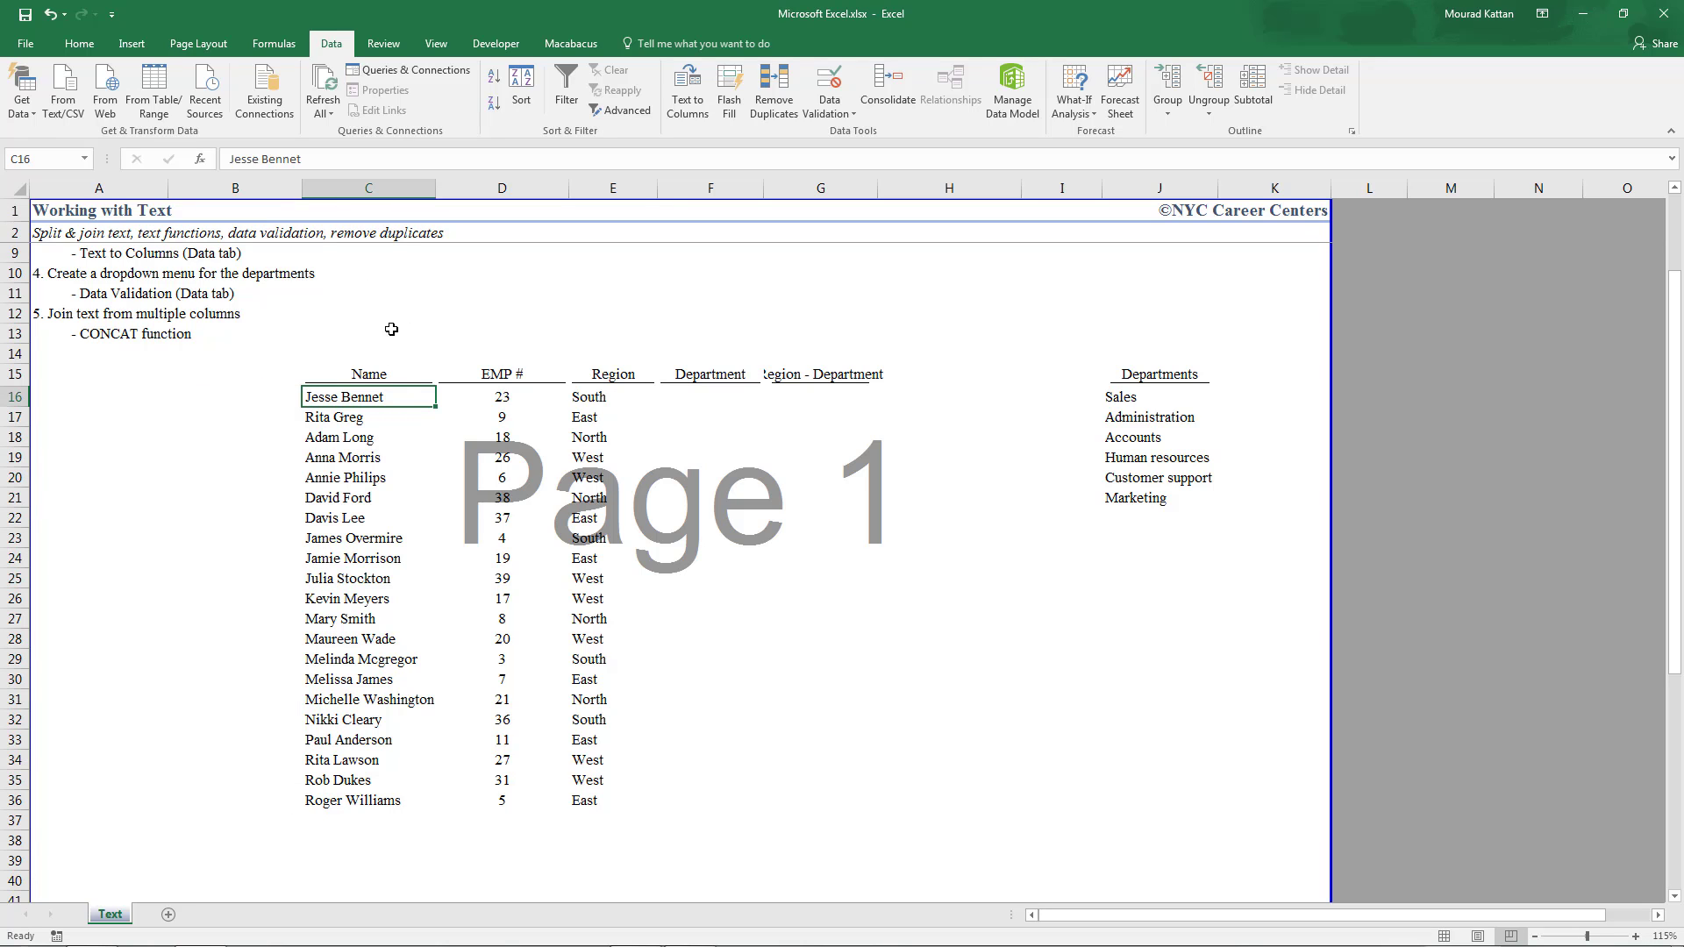
scroll(360, 489, up, 2)
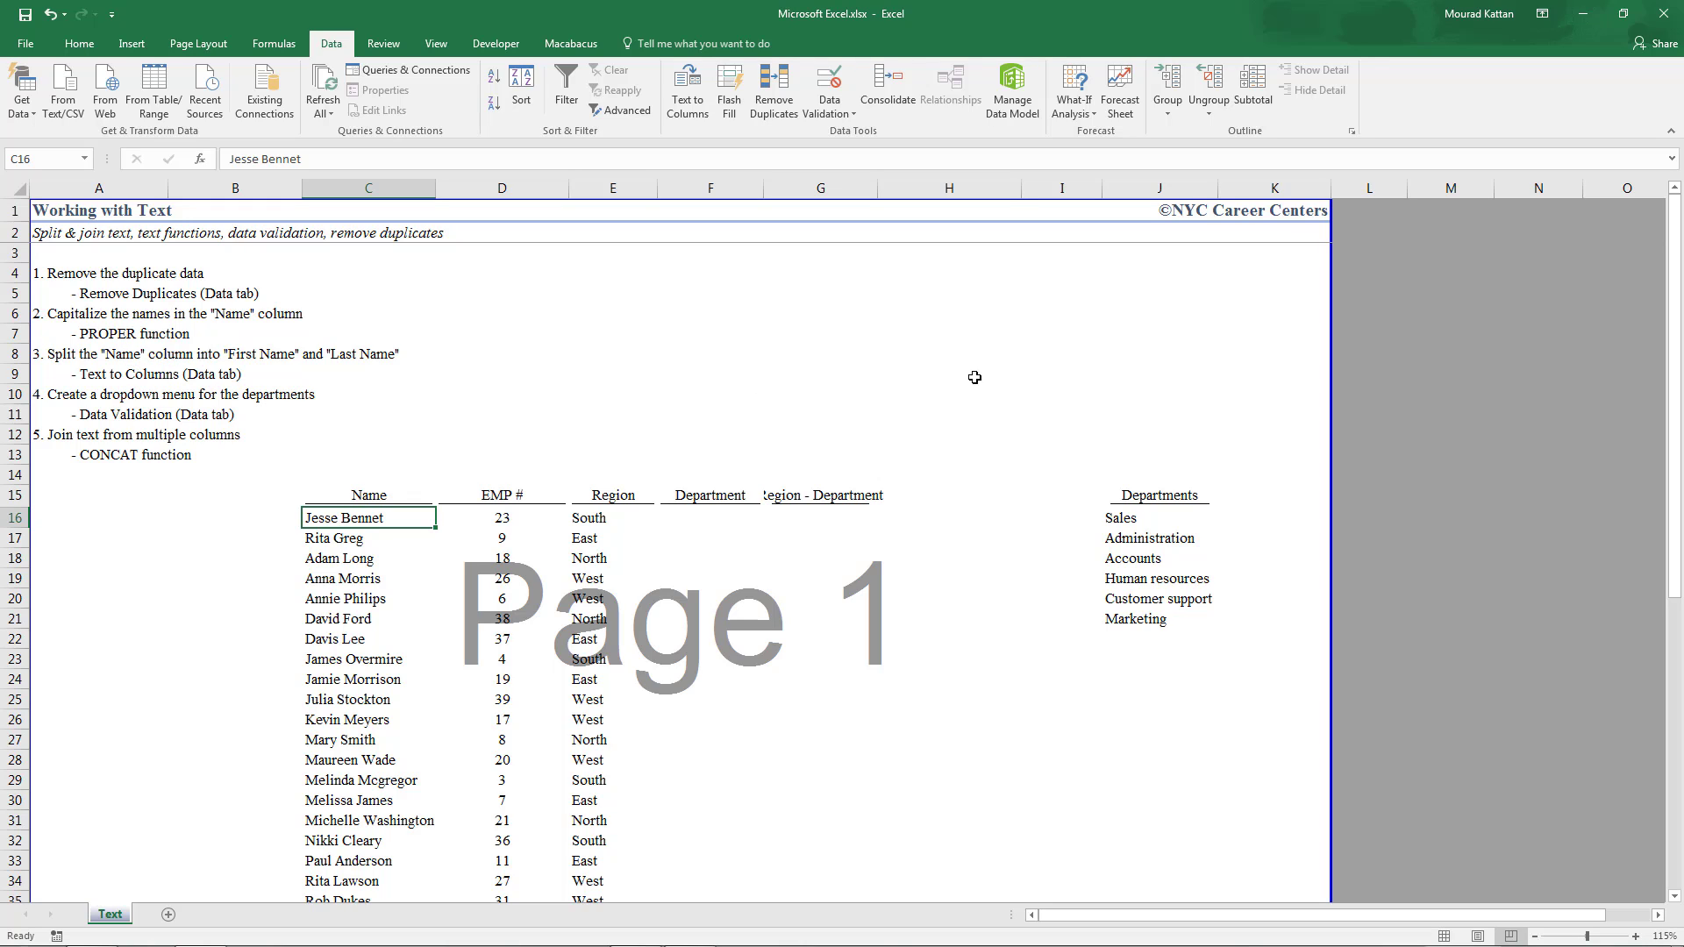
Insert a blank column D and label C15 'First Name' and D15 'Last Name'
click(490, 187)
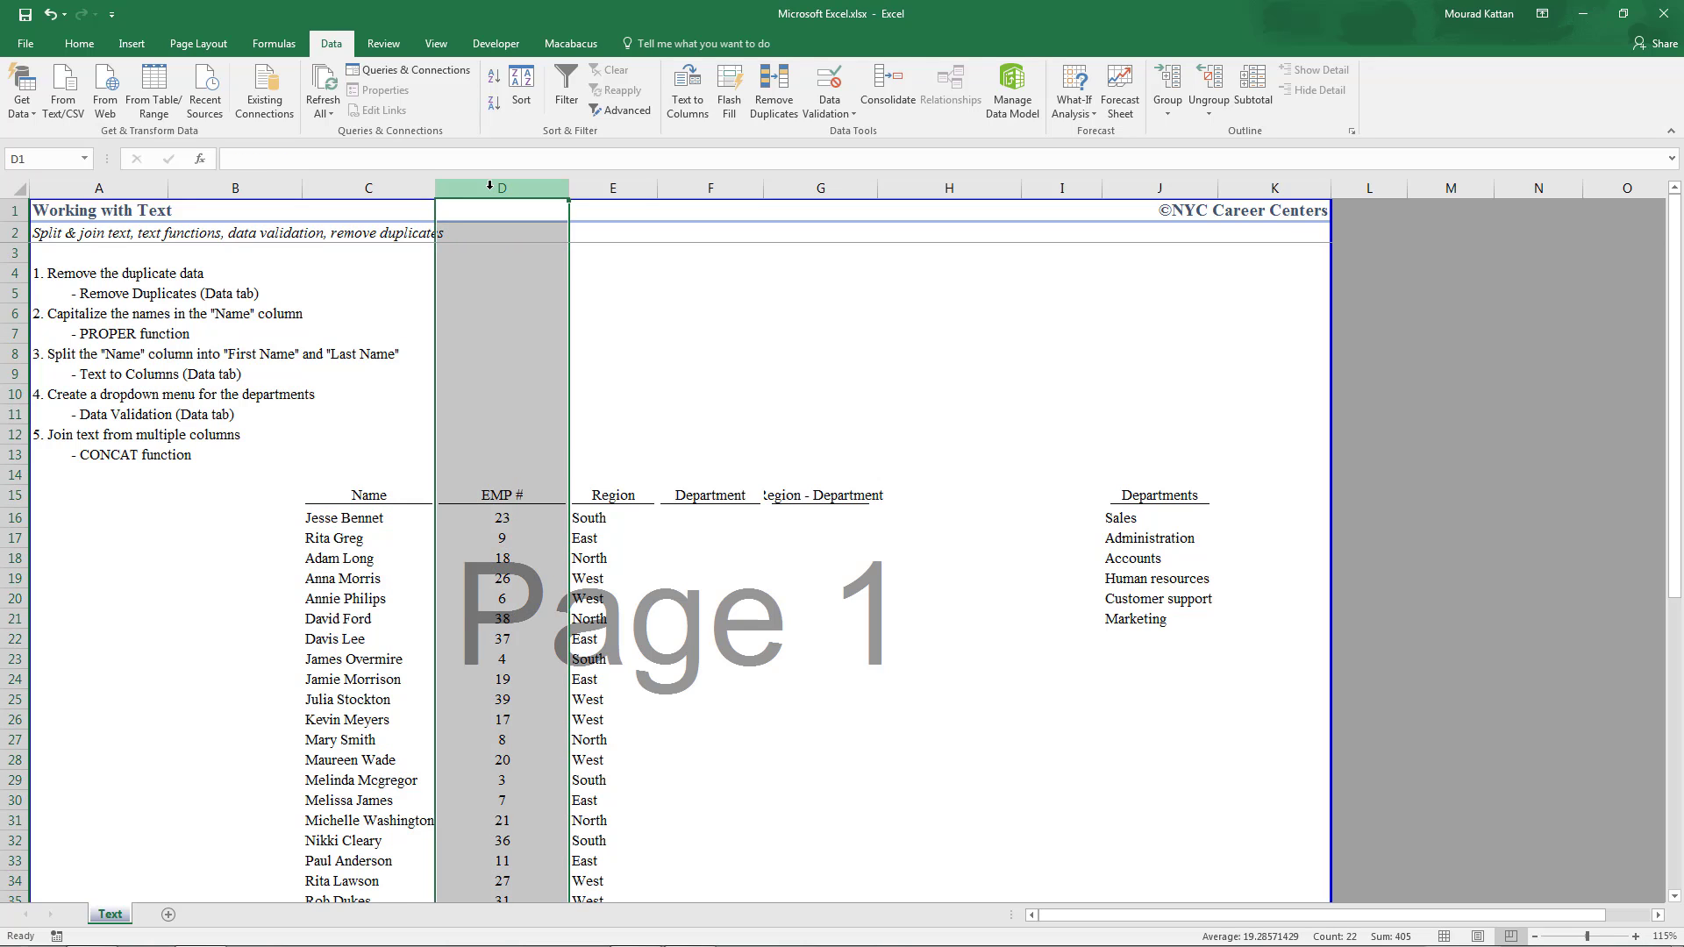
key(ctrl+shift+plus)
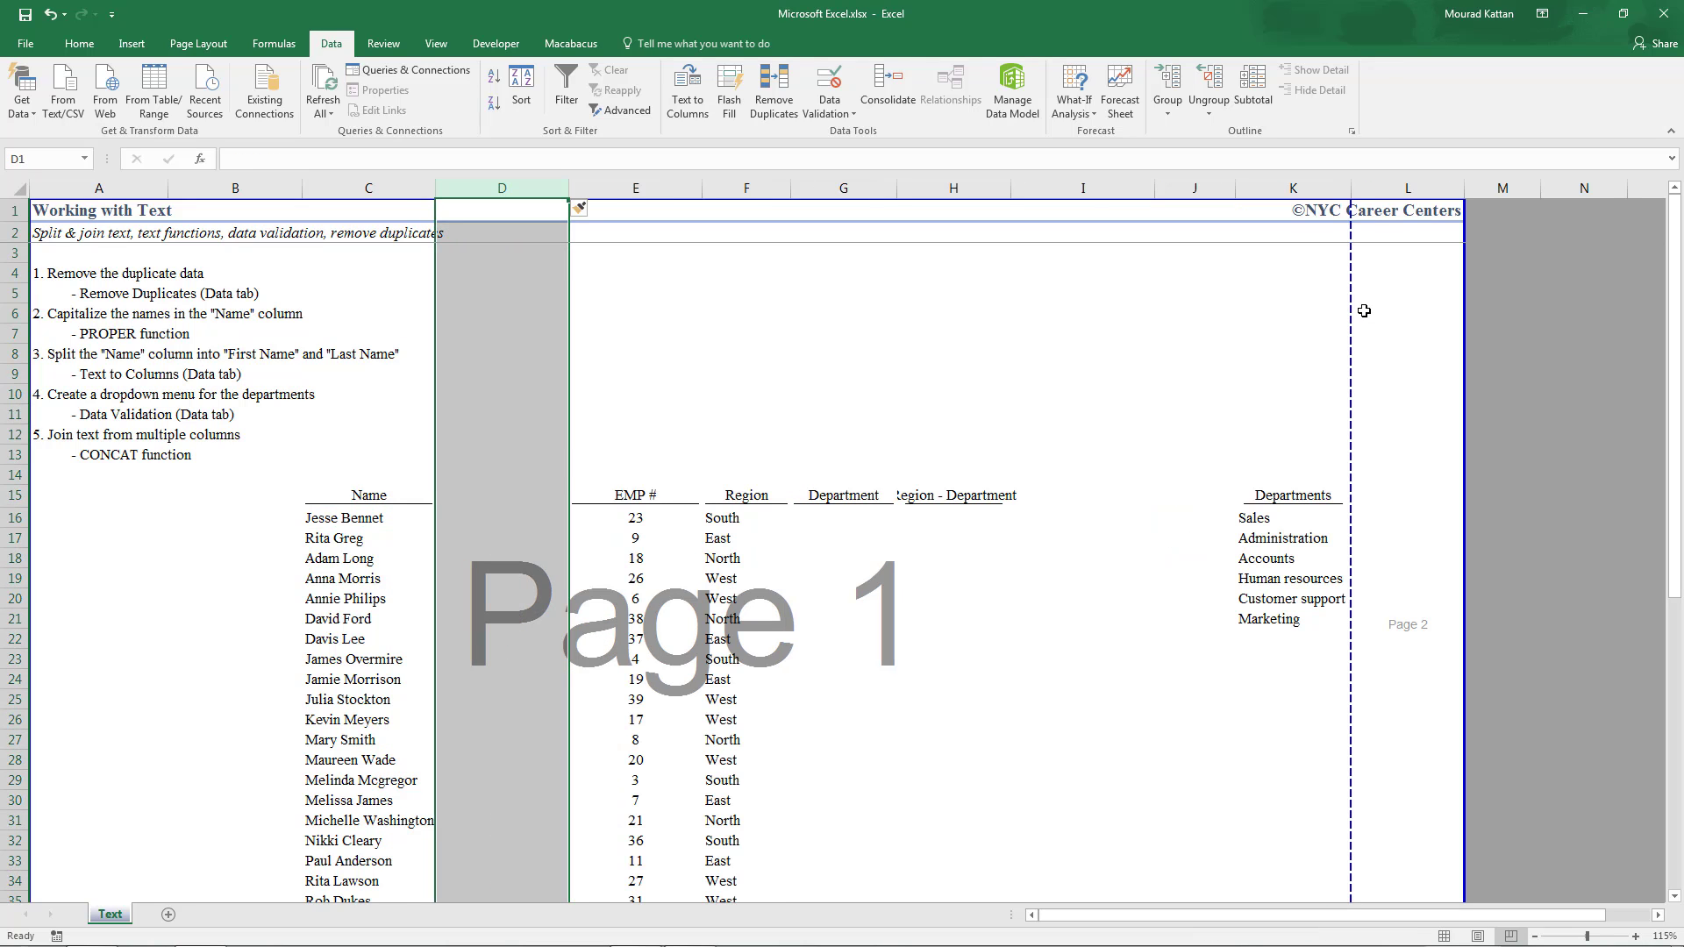
click(502, 494)
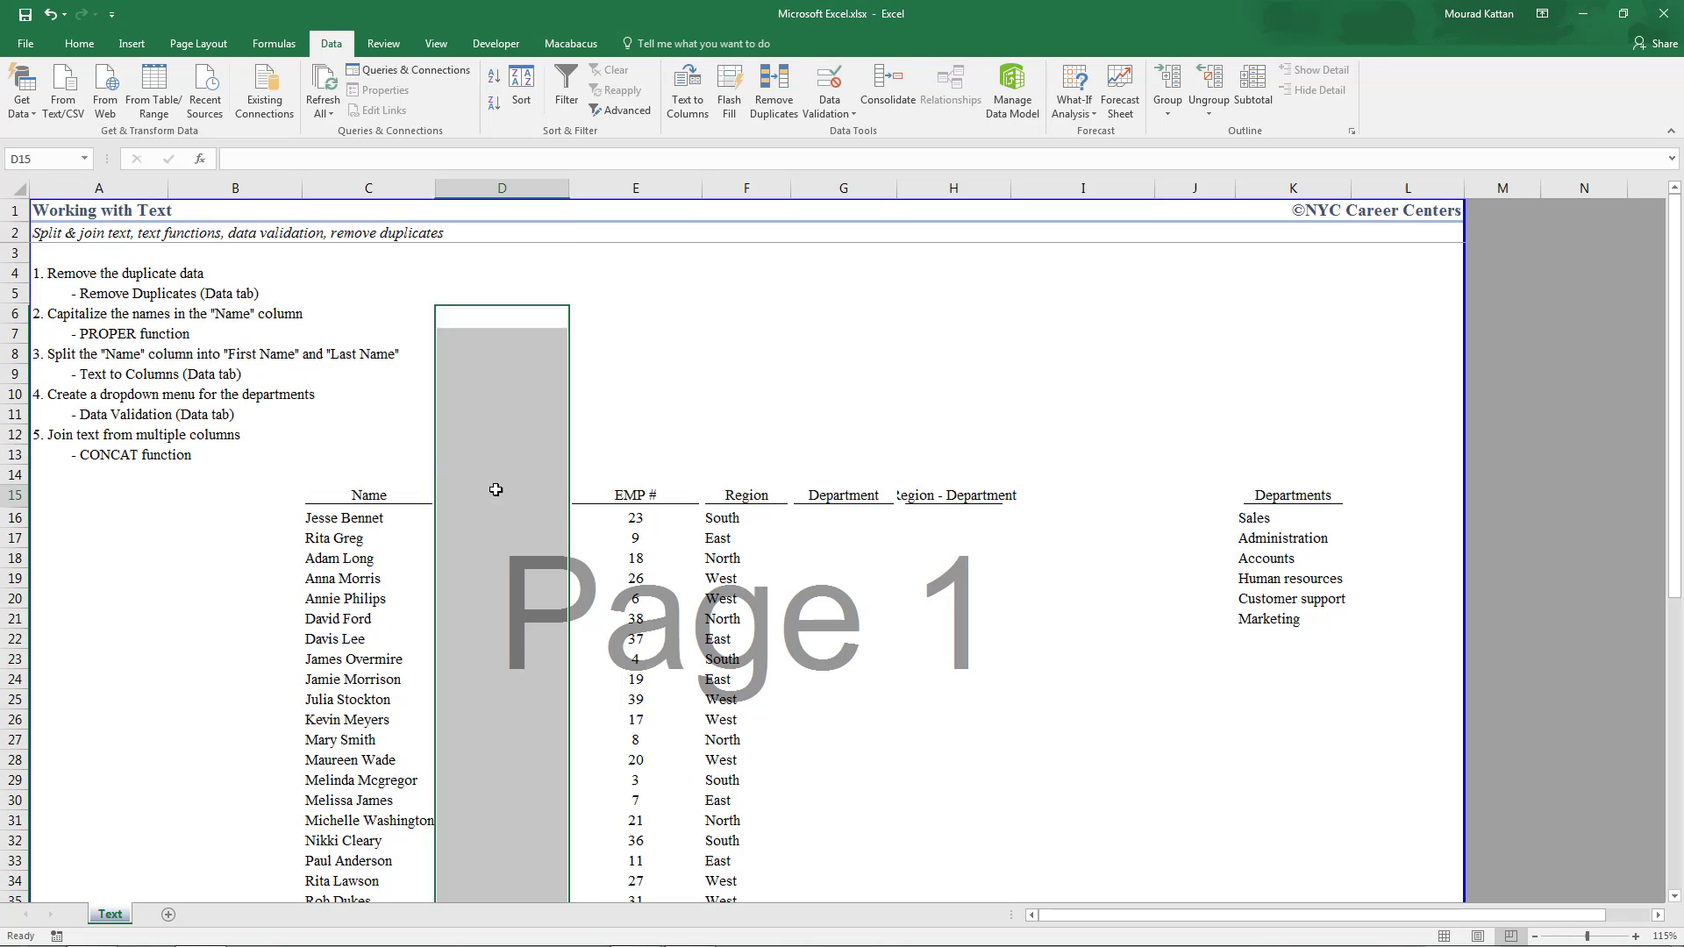
key(Left)
text(First Name)
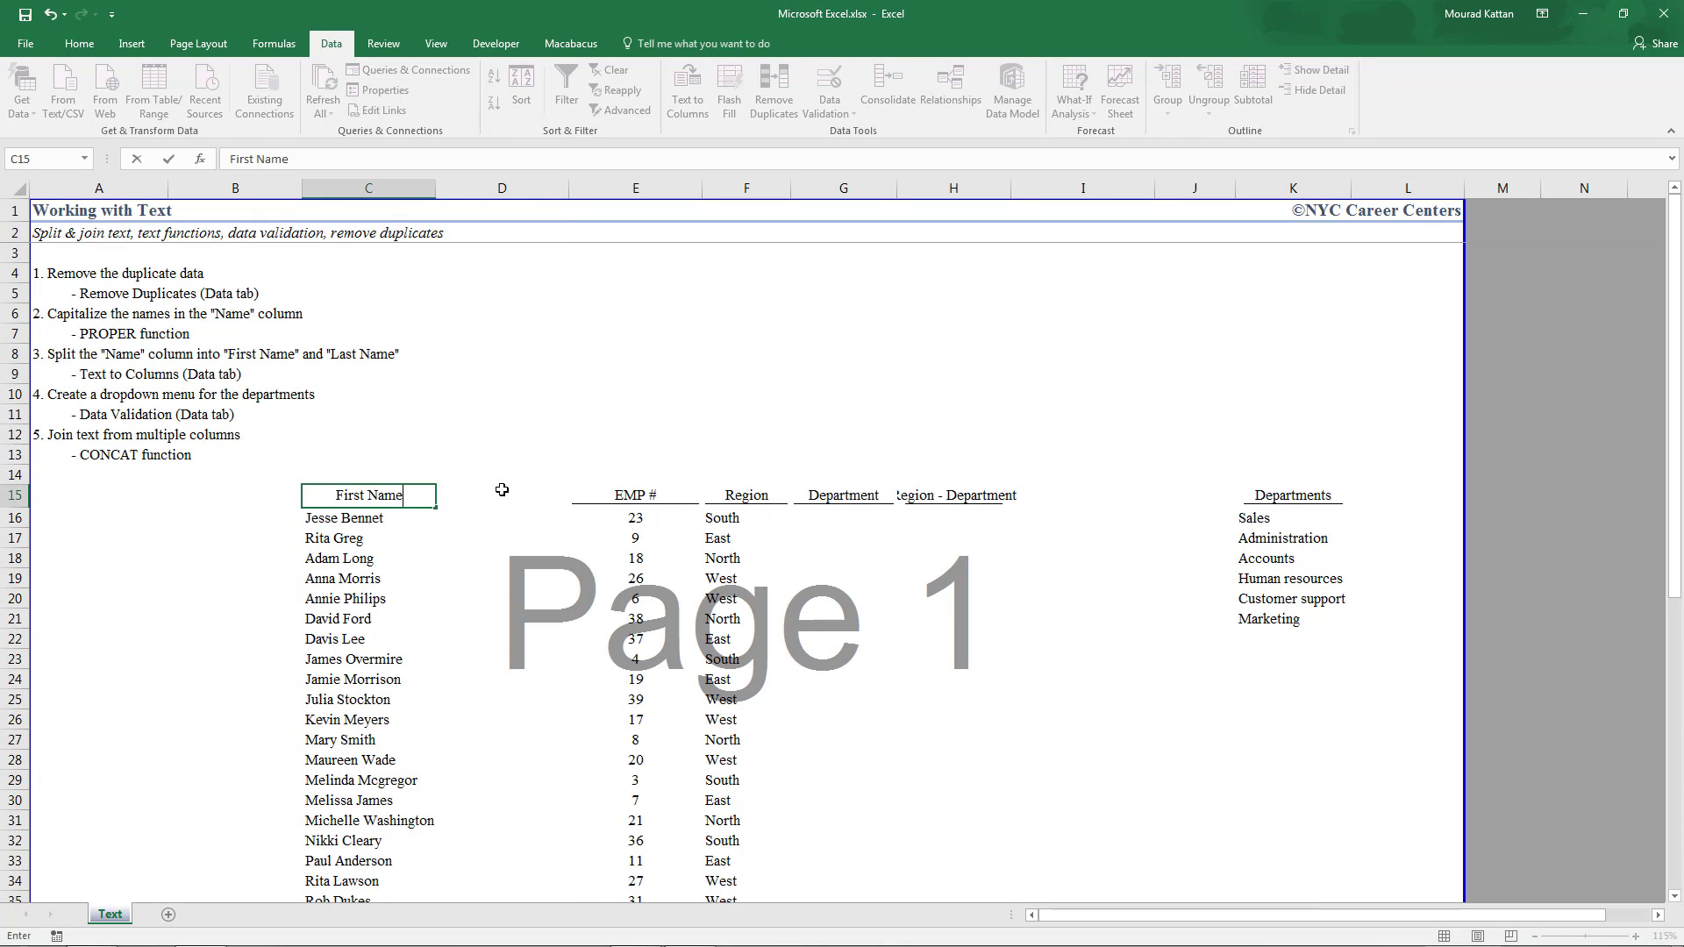
key(Tab)
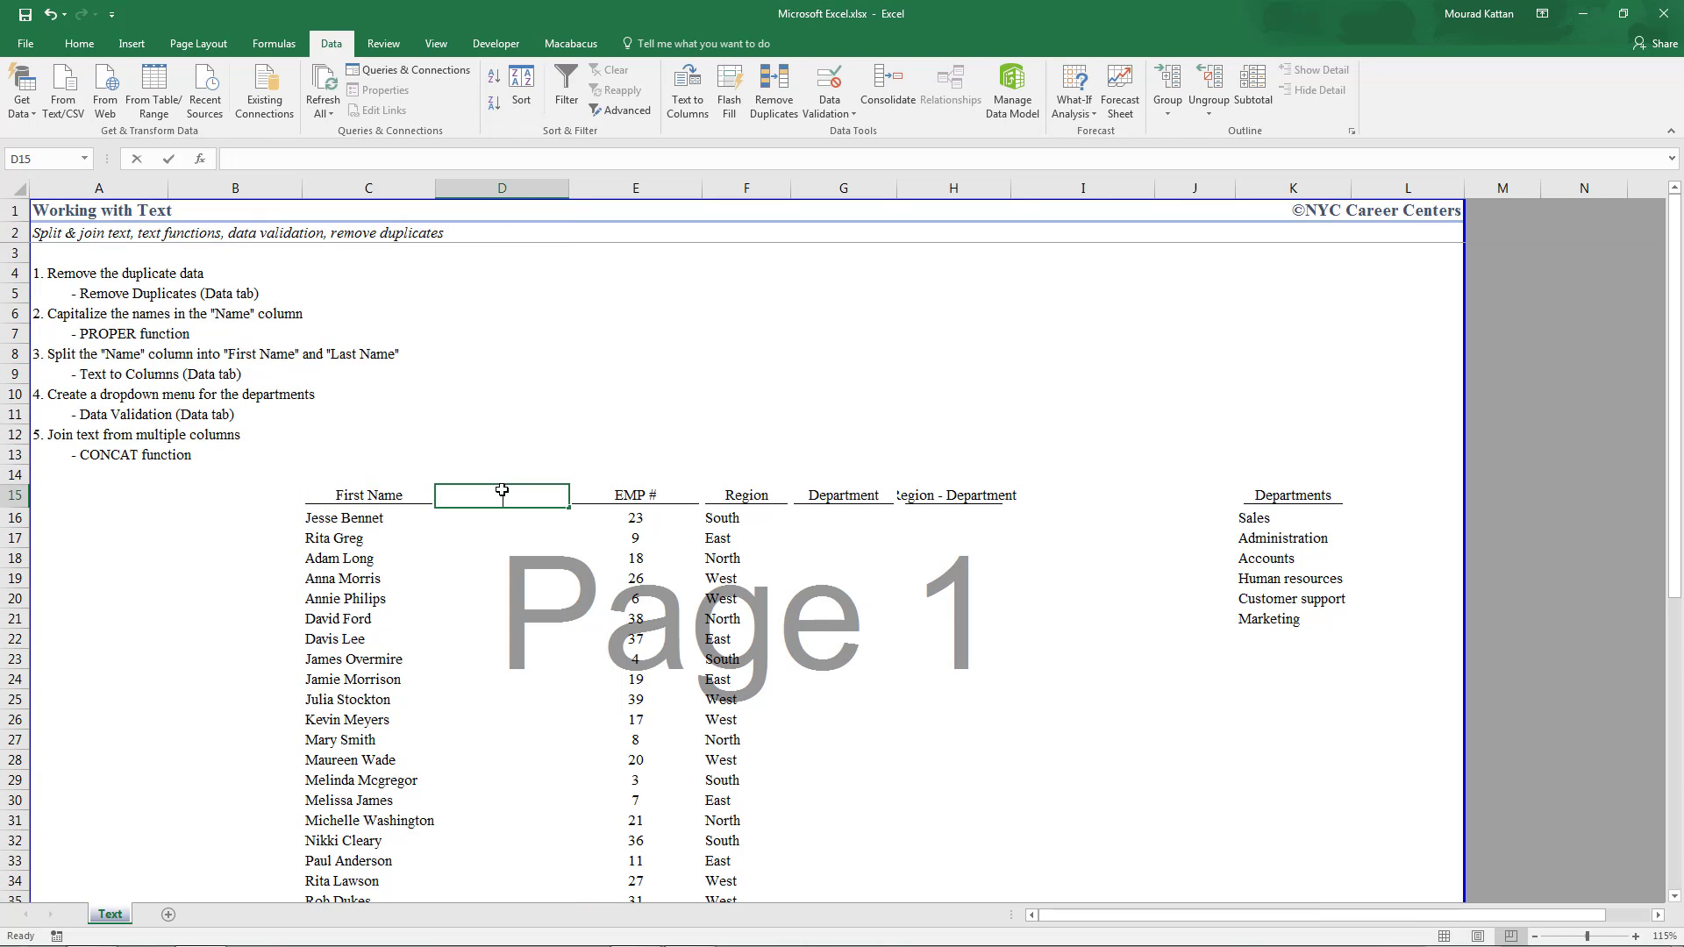
text(Last Name)
key(Return)
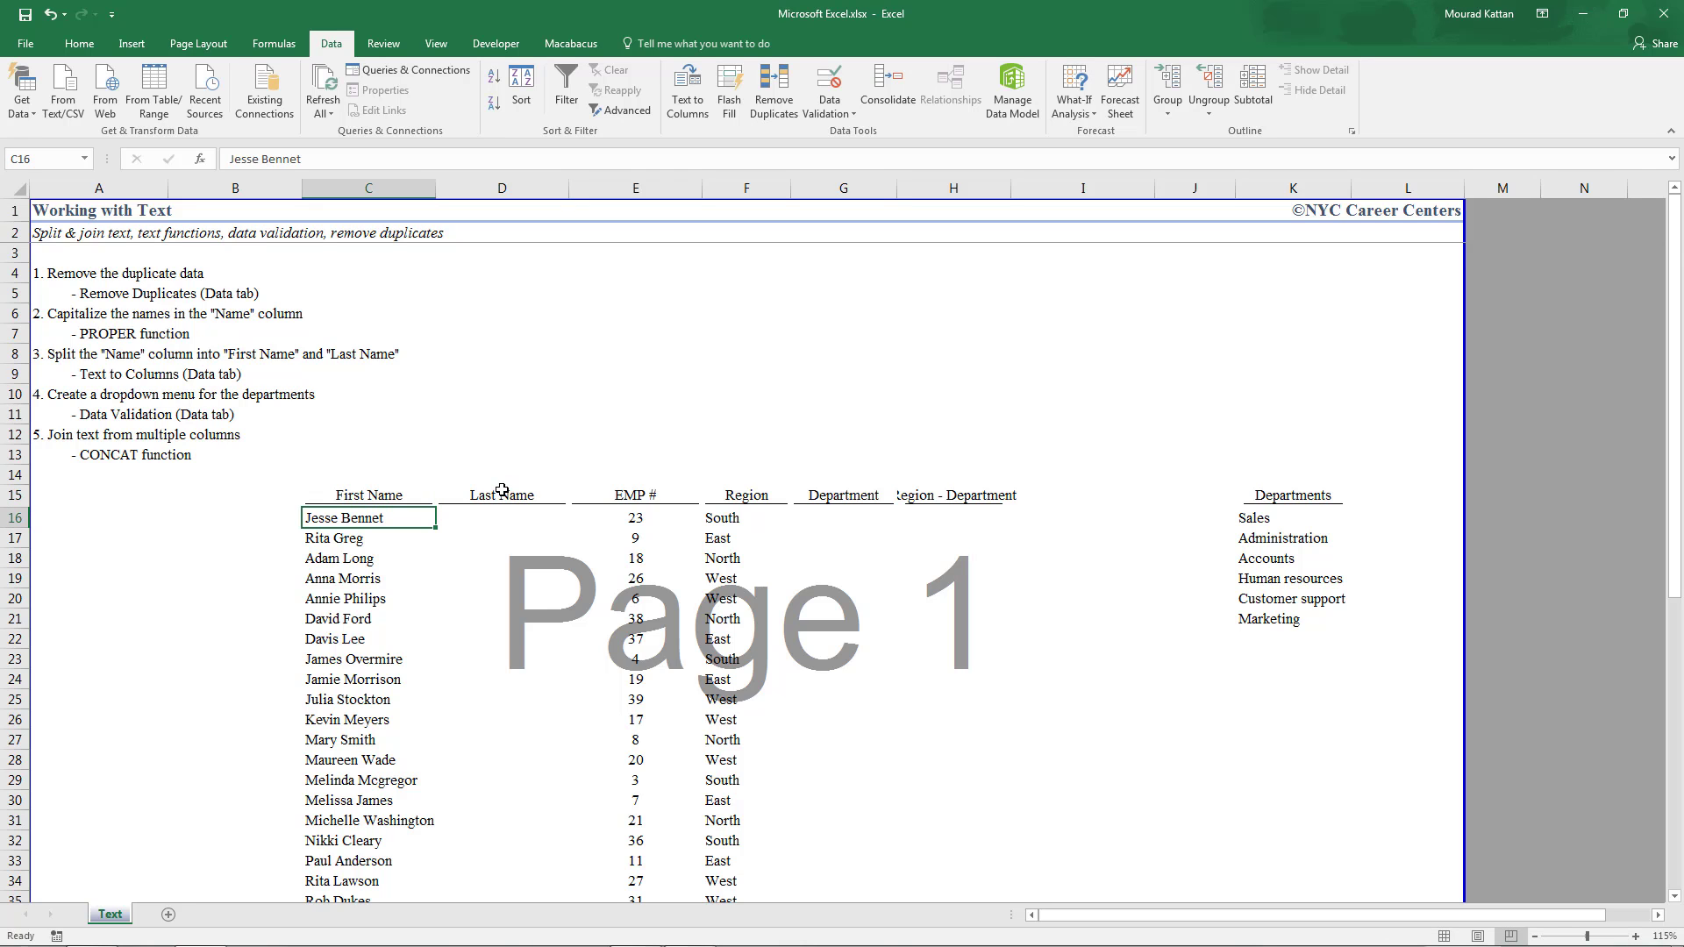
Select the names C16:C36 and start Text to Columns
scroll(366, 605, down, 1)
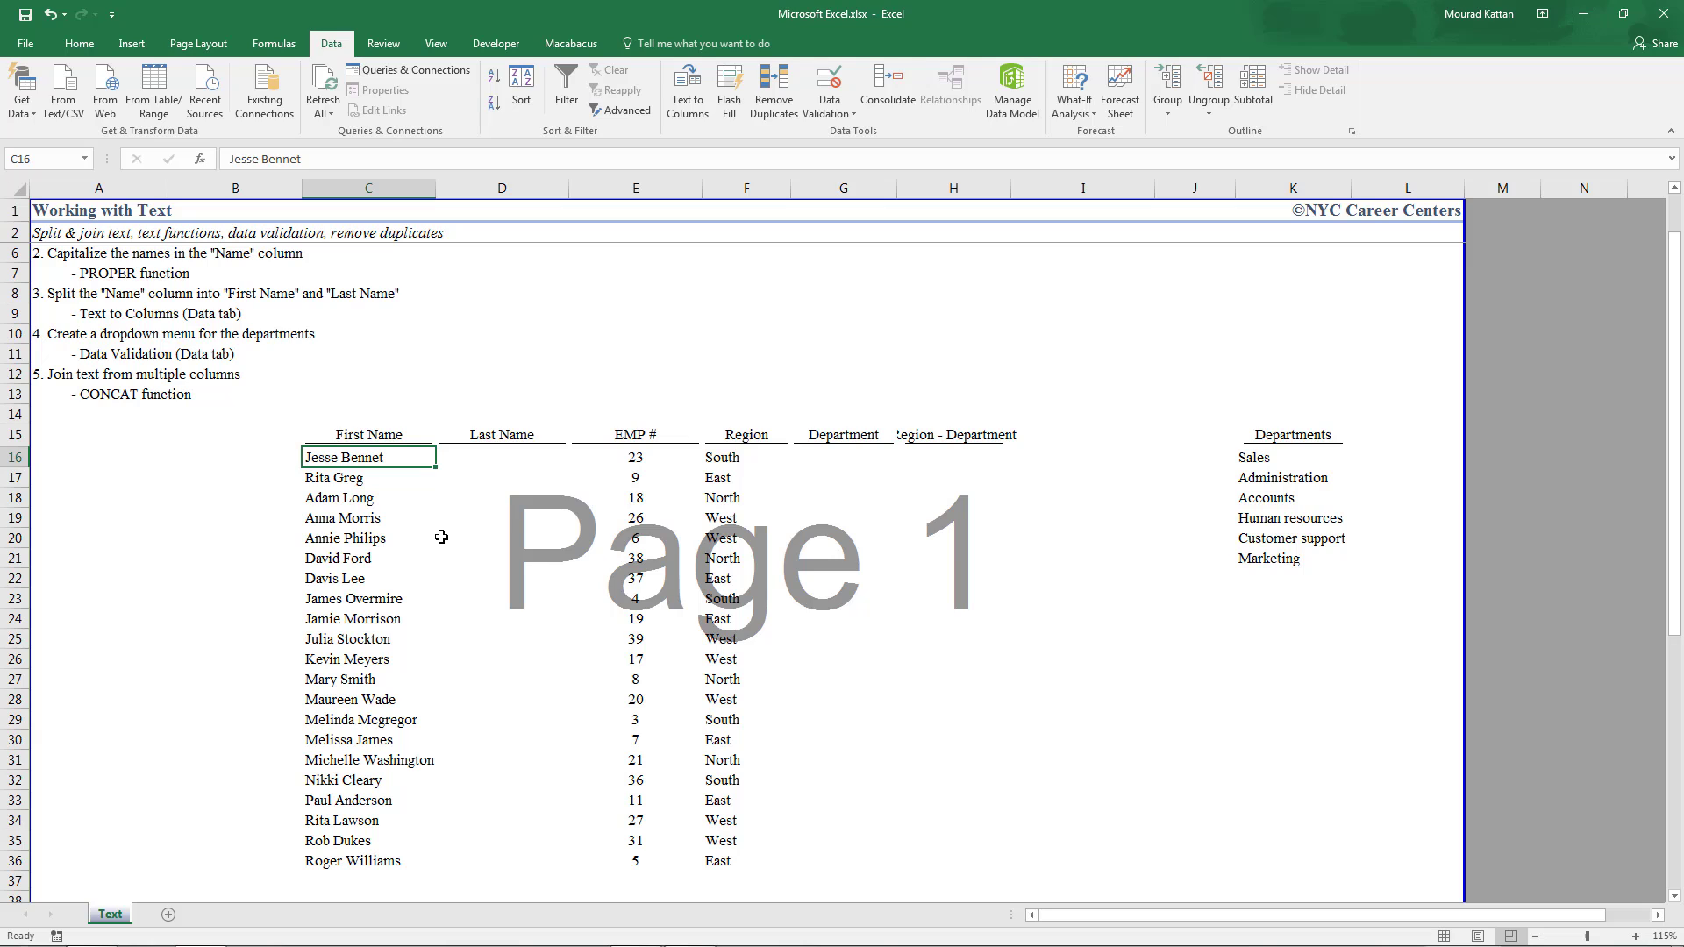
key(ctrl+shift+Down)
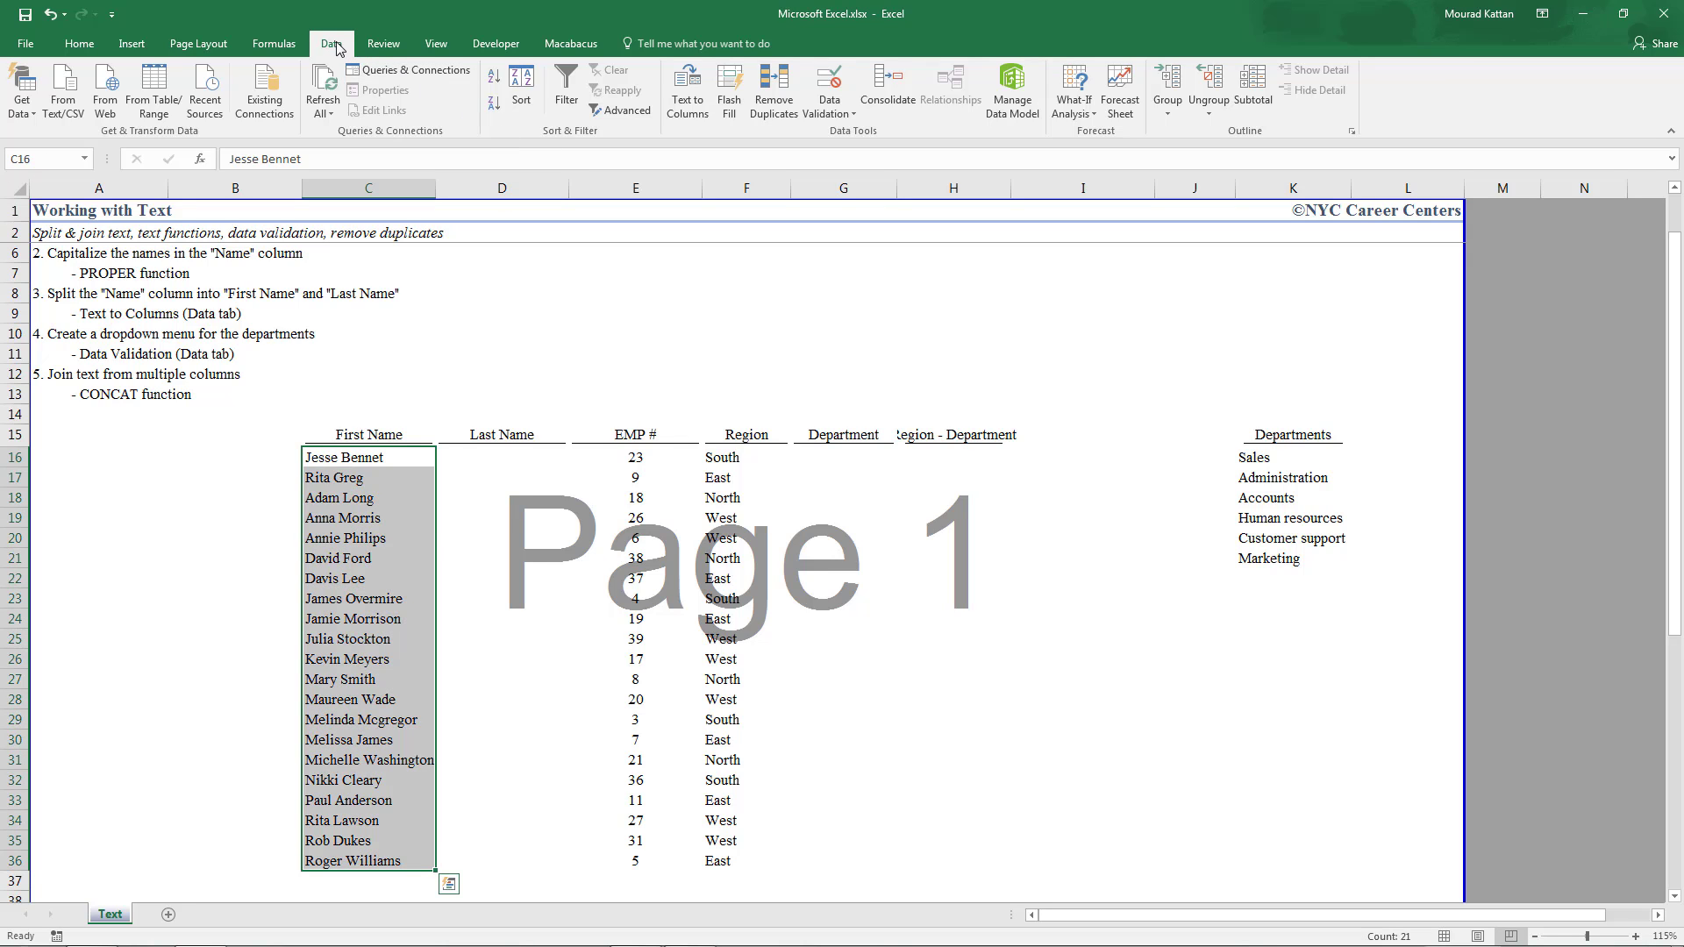
click(689, 101)
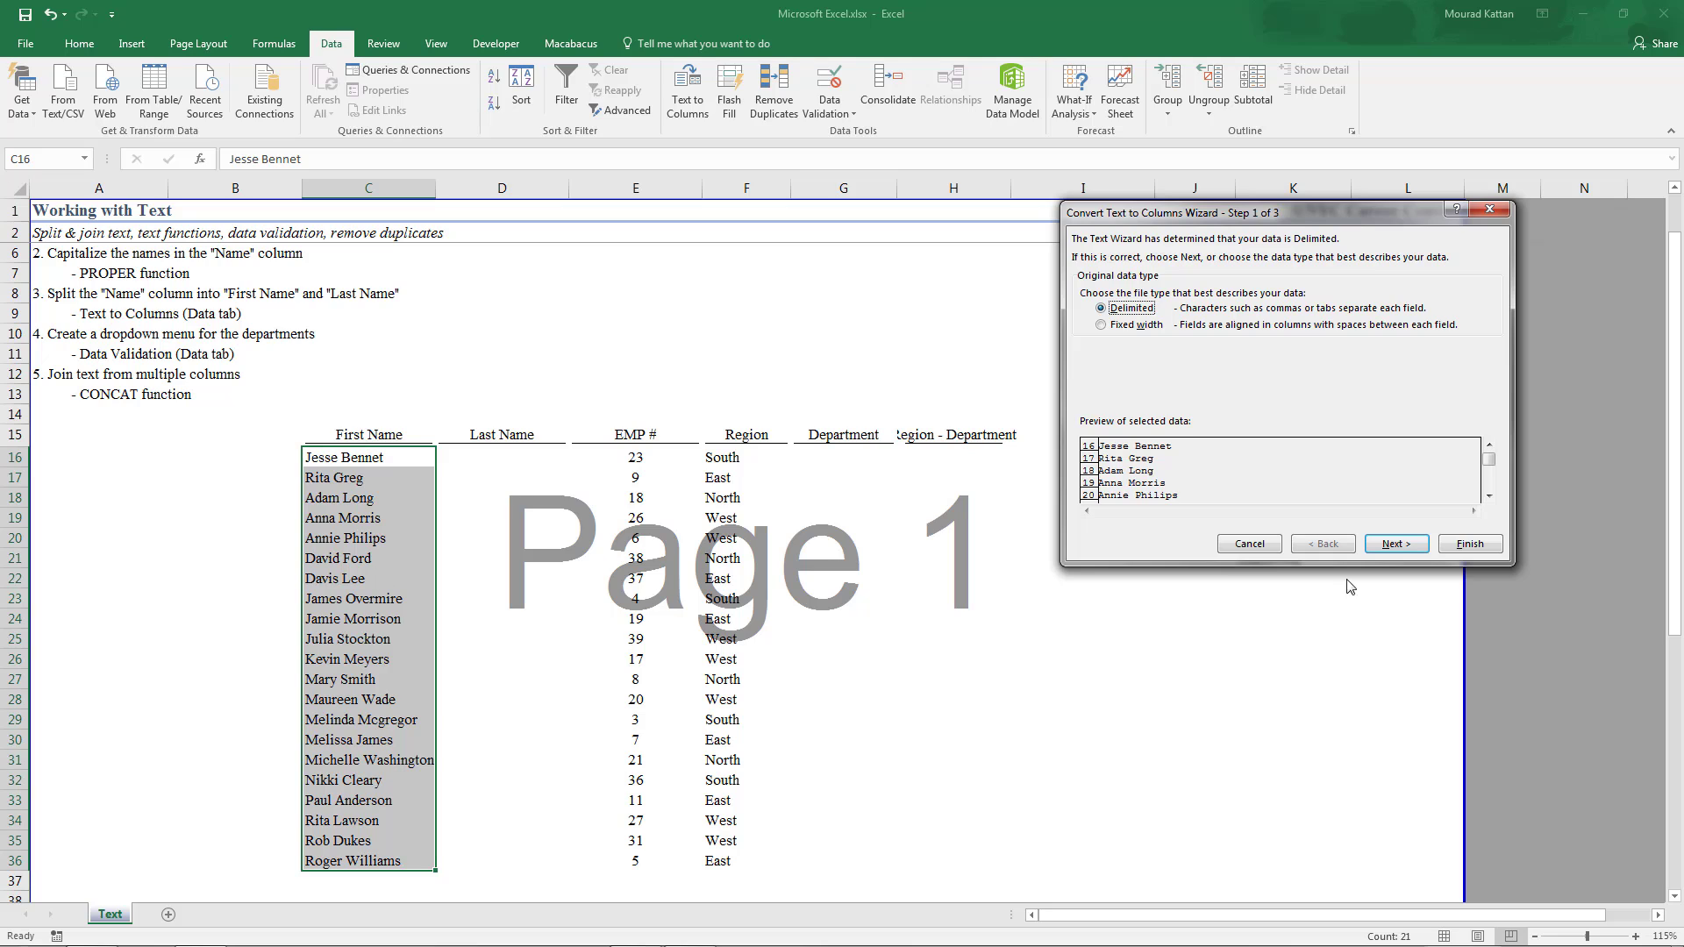
Split the names into two columns using Space instead of Tab as the delimiter
click(1401, 545)
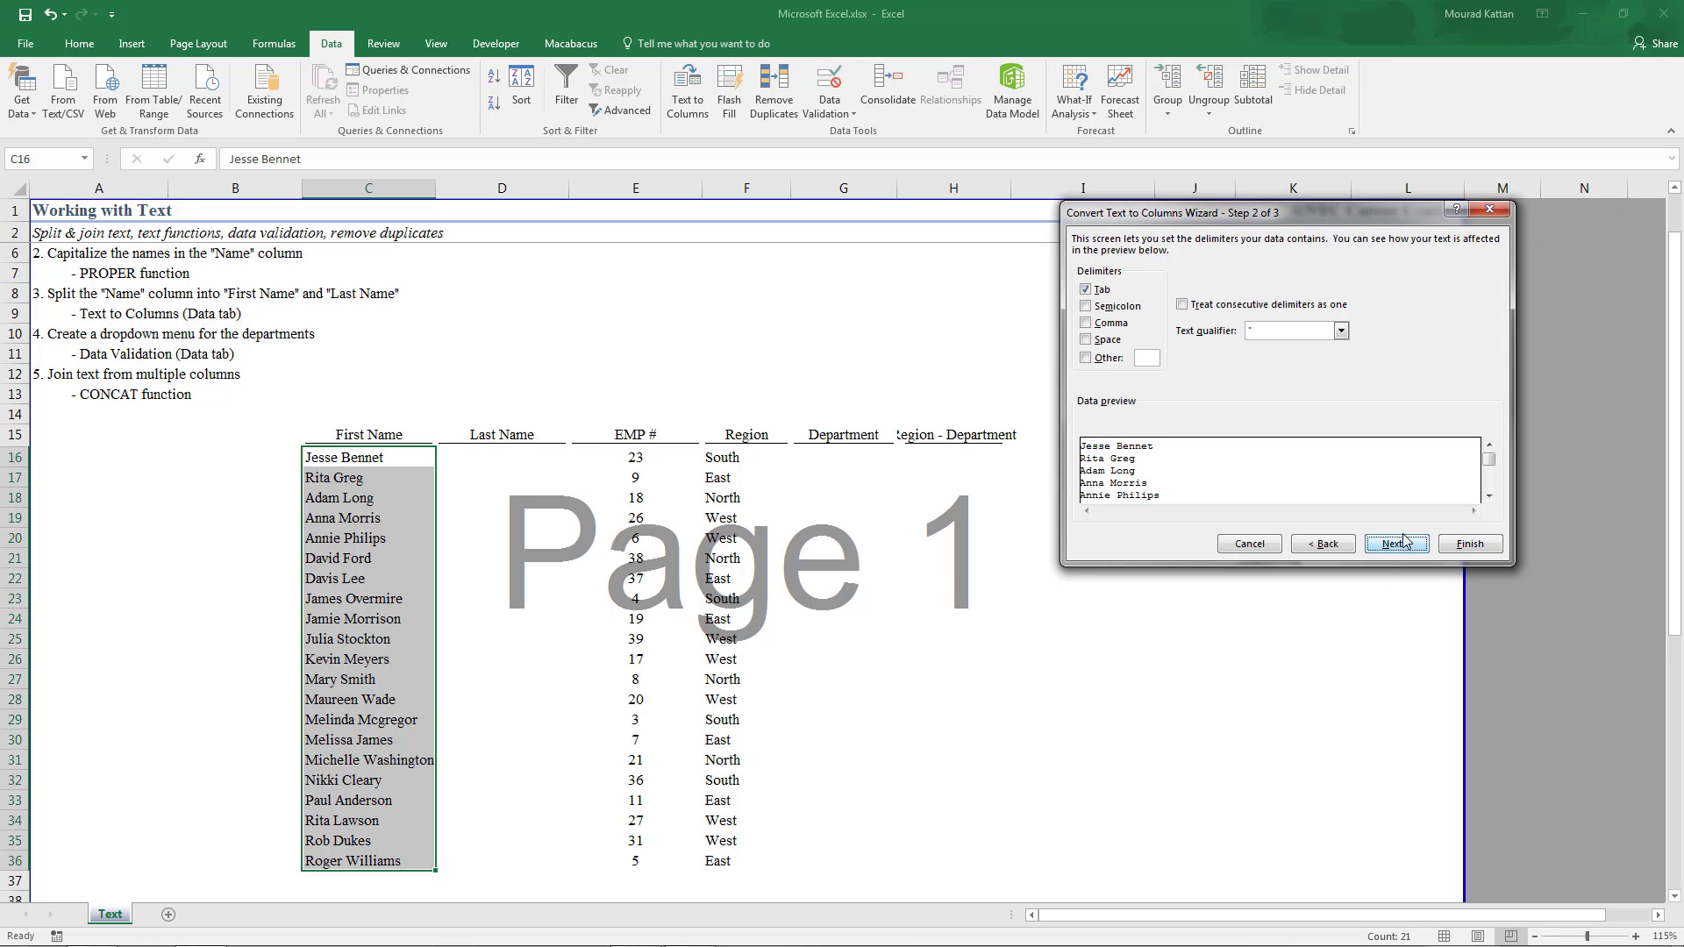
click(1085, 292)
click(1085, 341)
click(1397, 545)
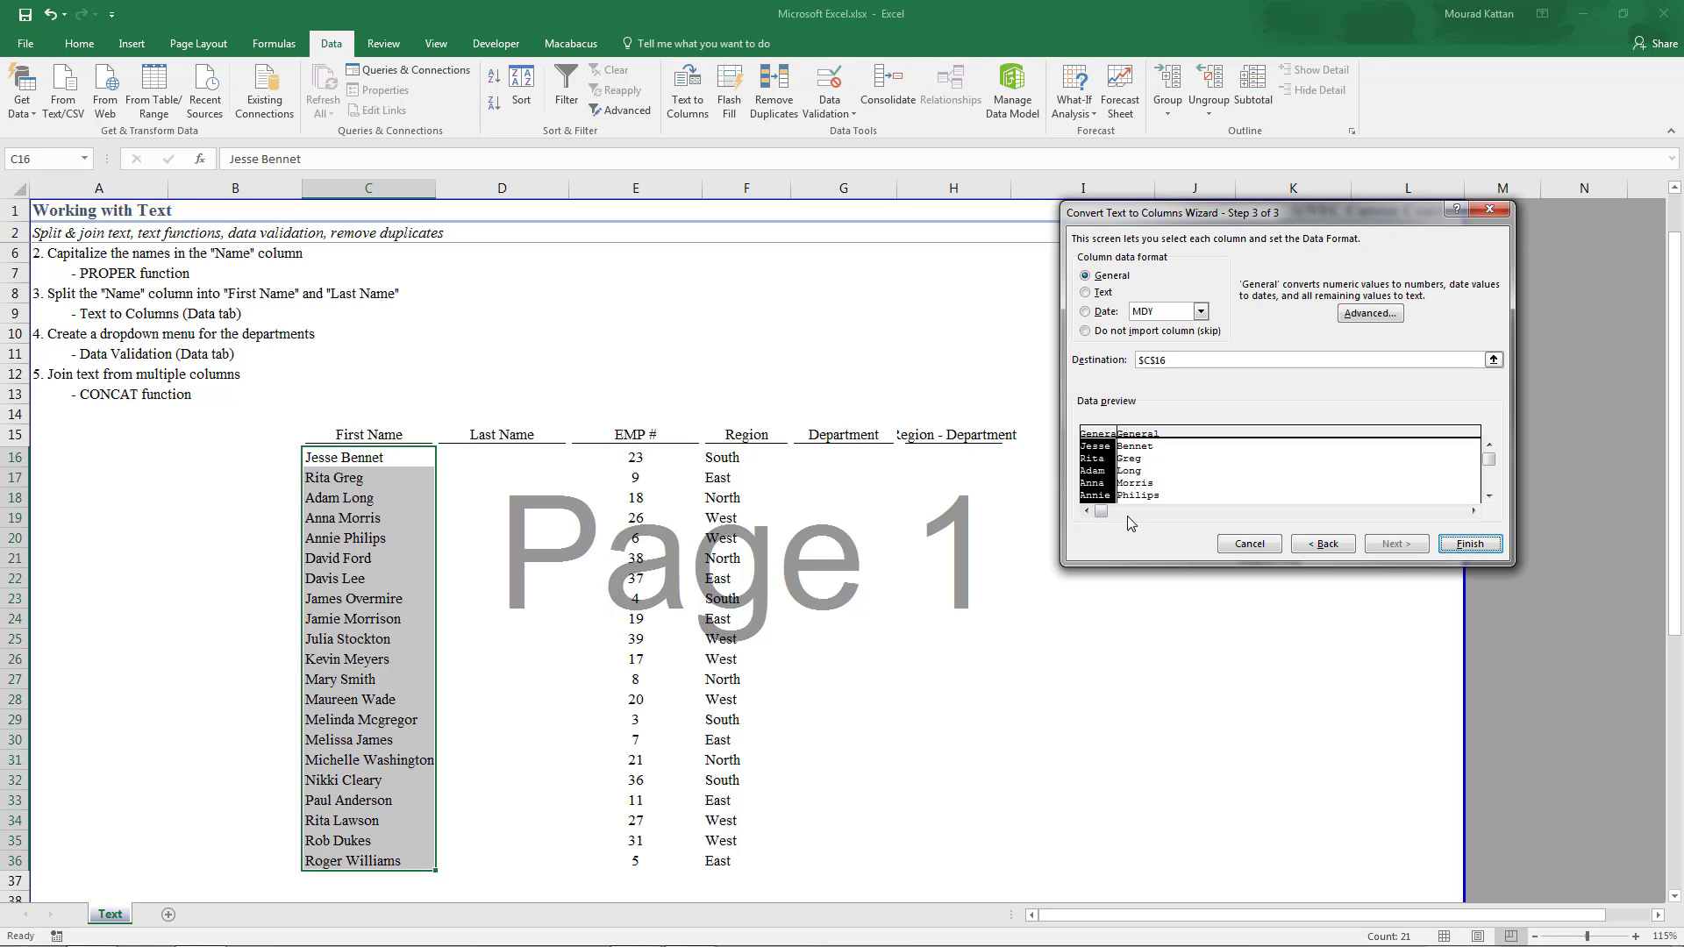
click(1480, 545)
scroll(612, 560, down, 1)
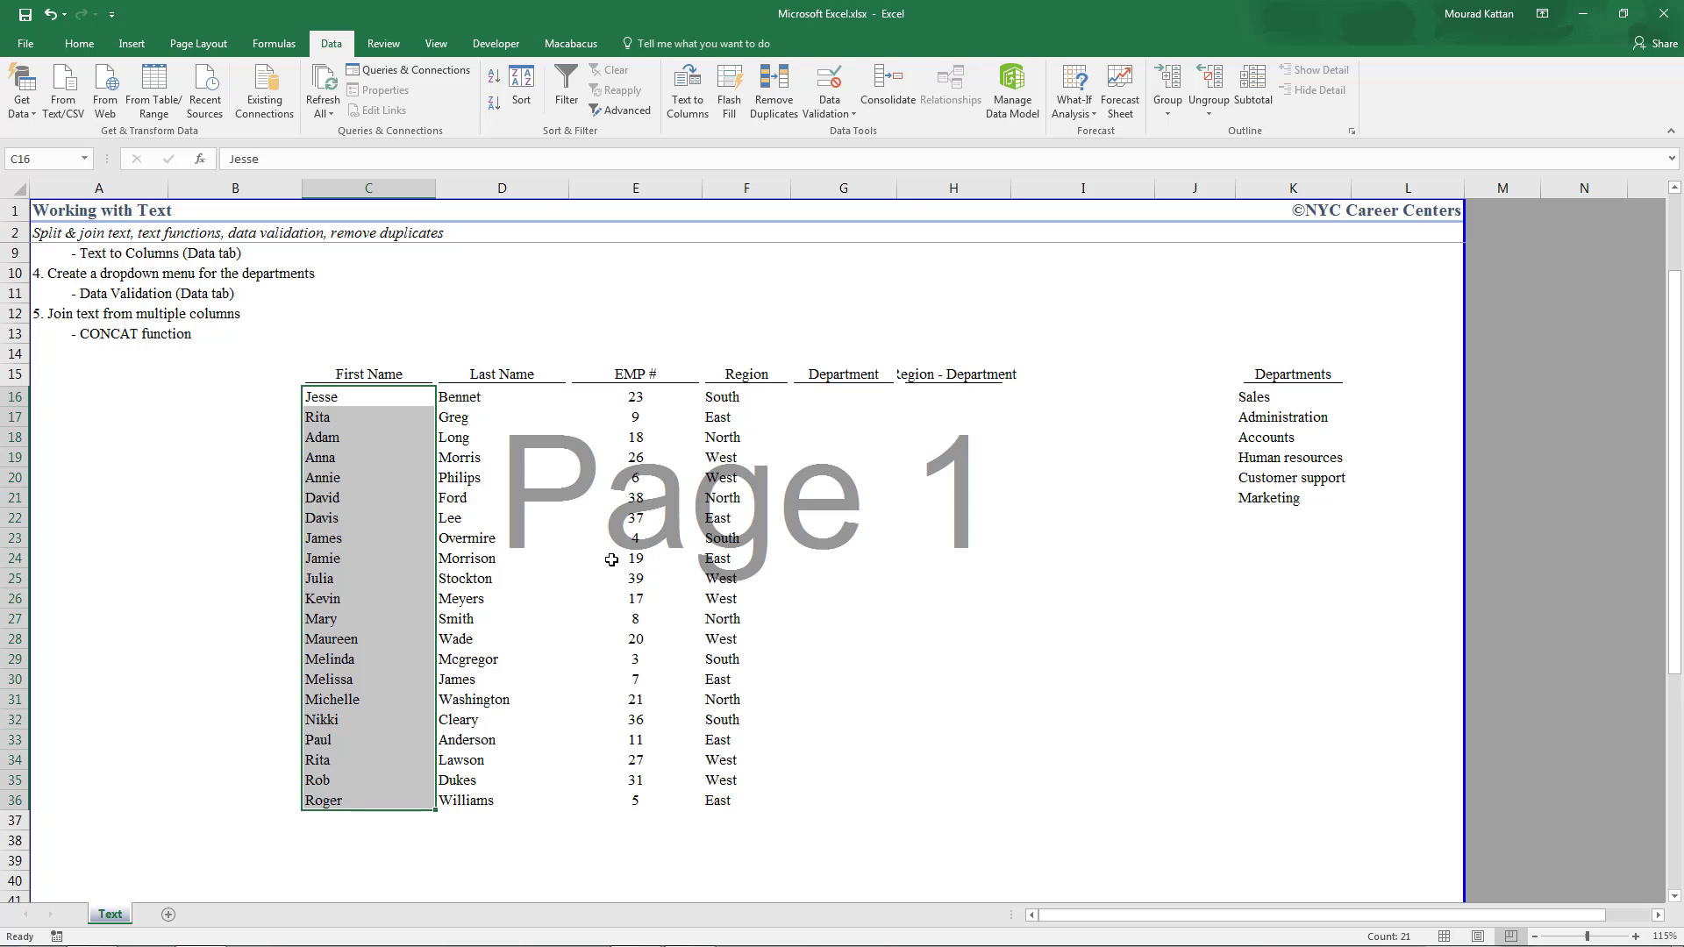
click(382, 399)
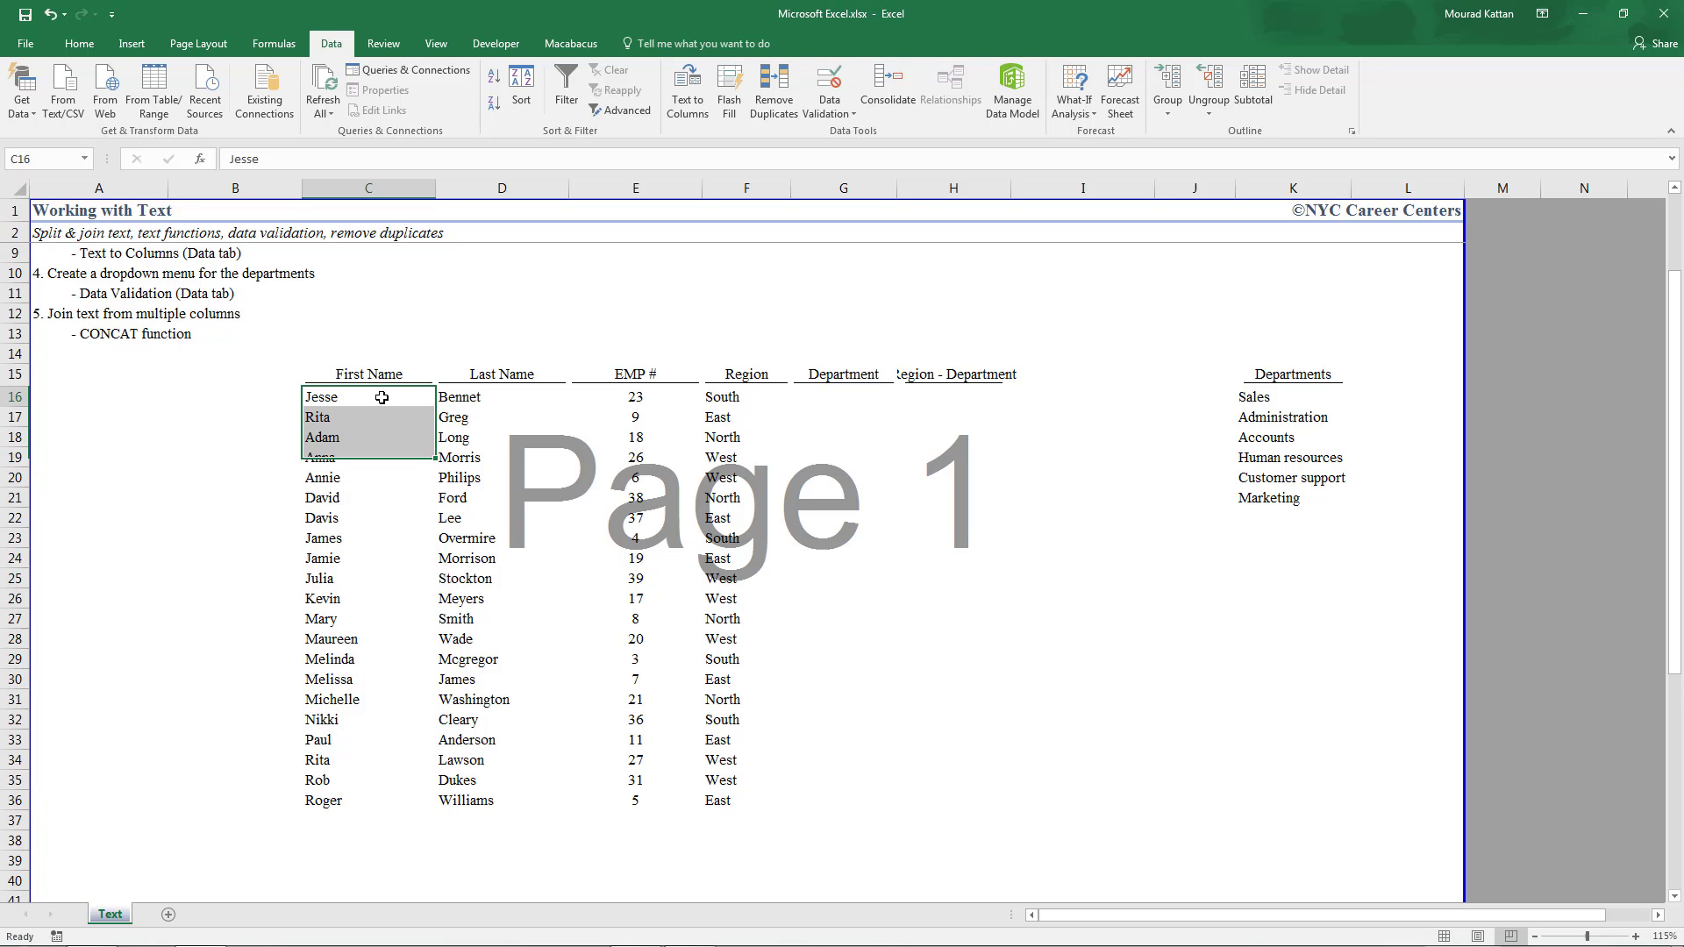
key(Right)
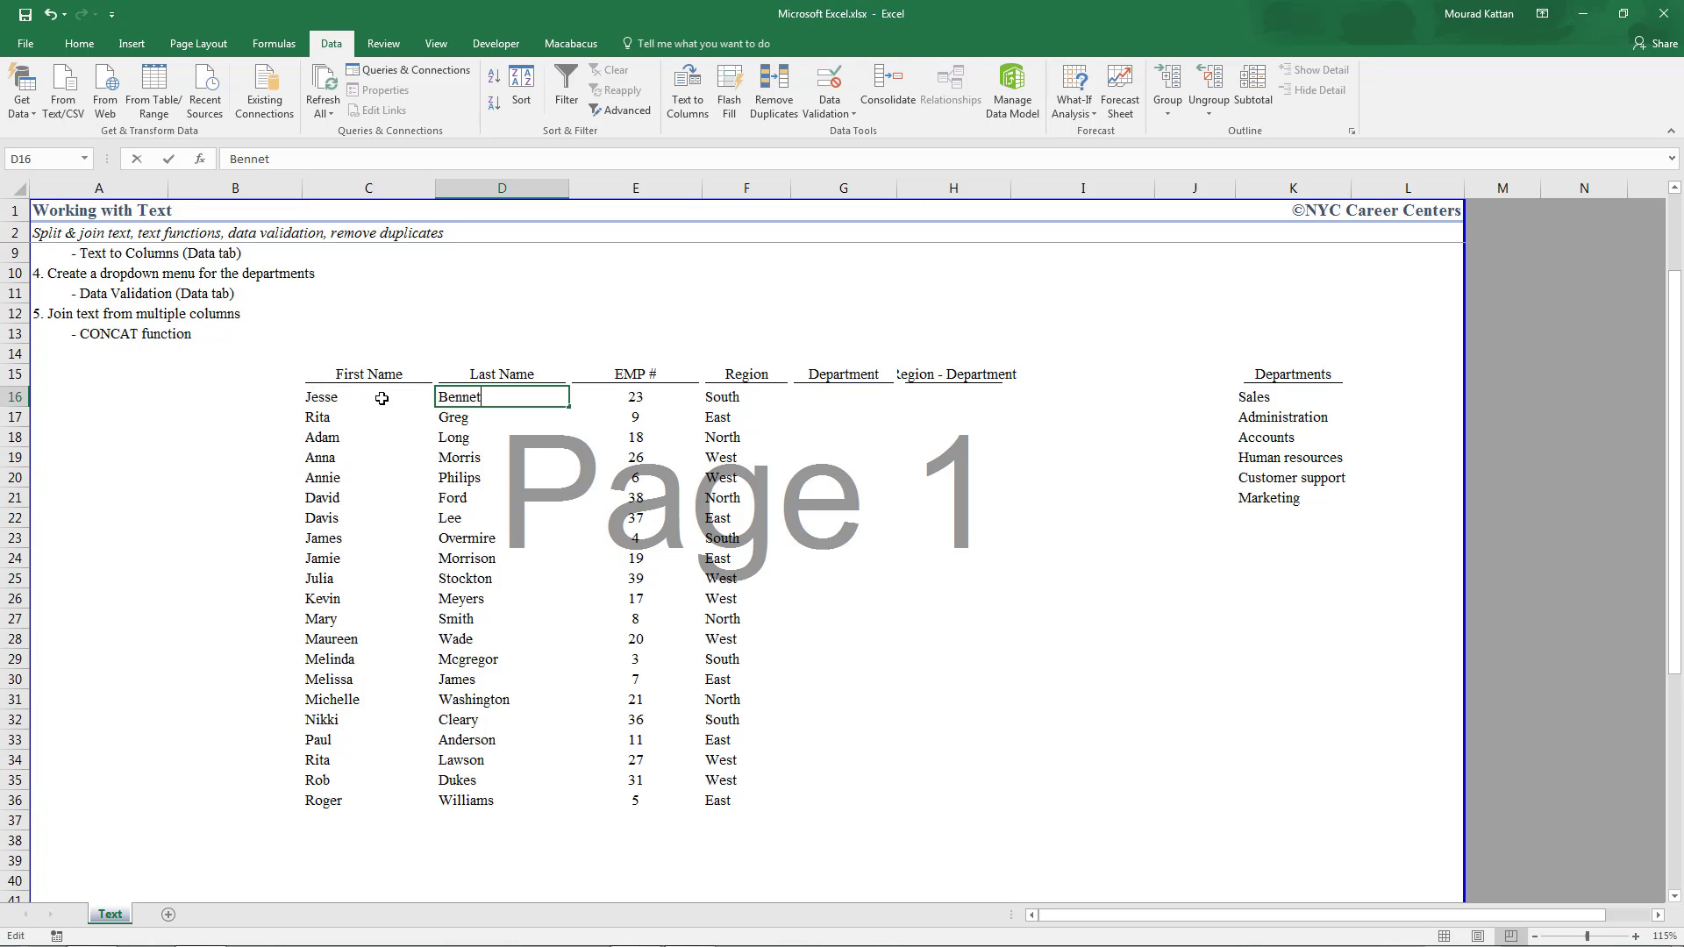
key(Left)
key(Down)
key(Up)
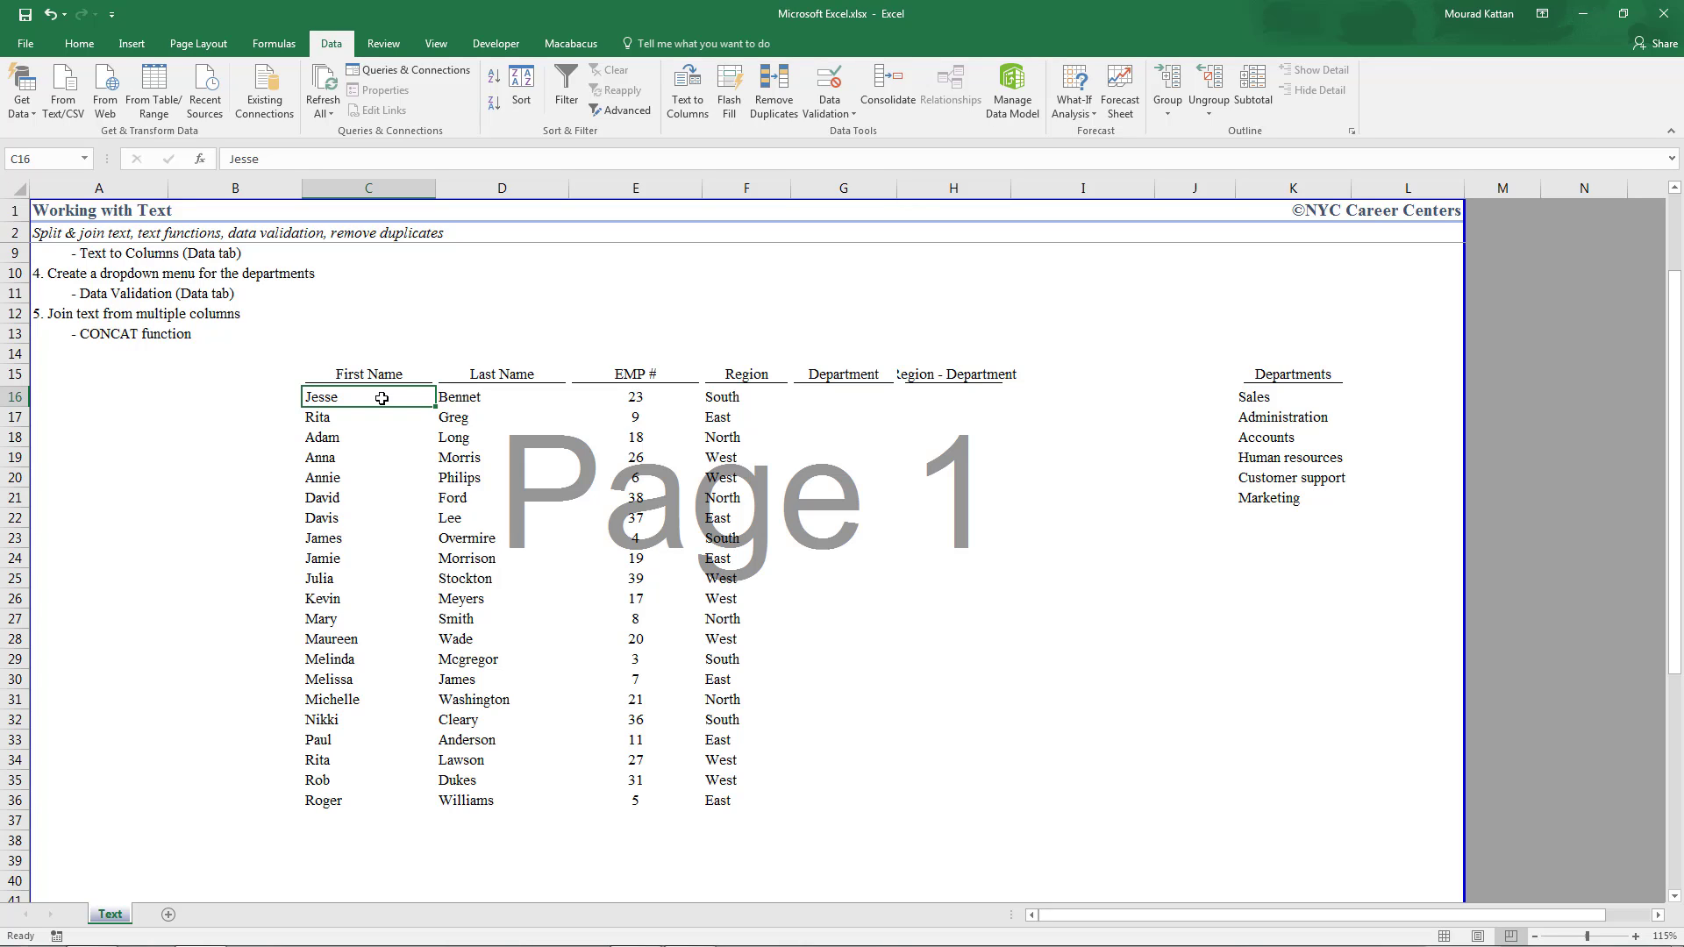
scroll(382, 398, up, 1)
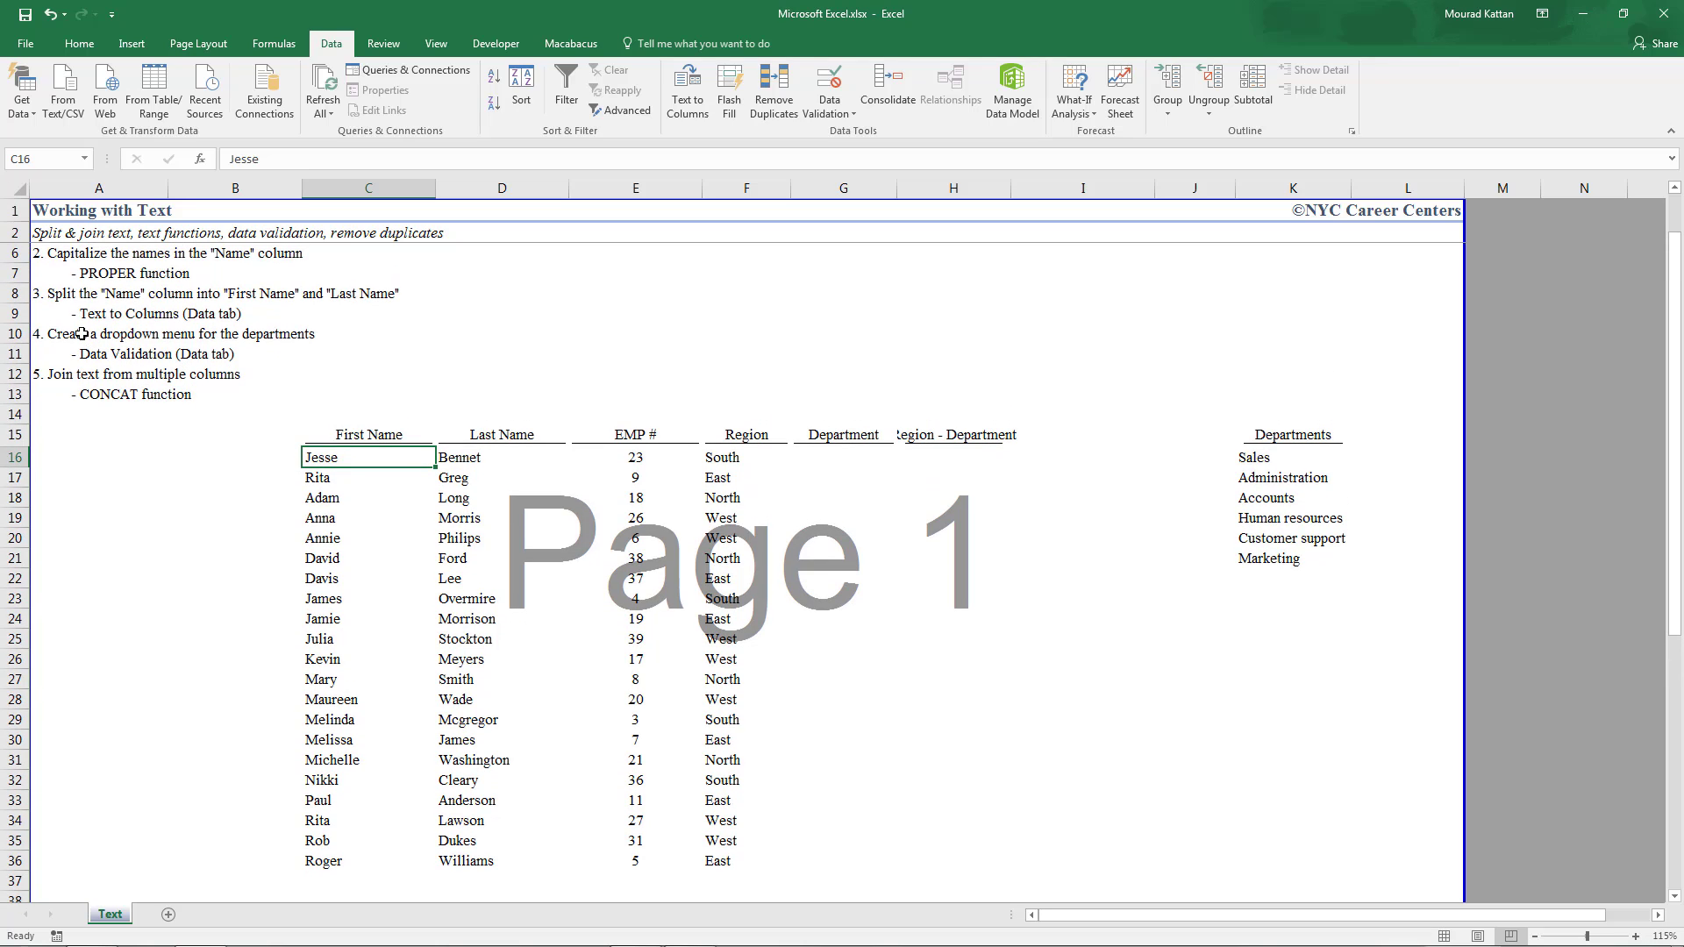
click(838, 455)
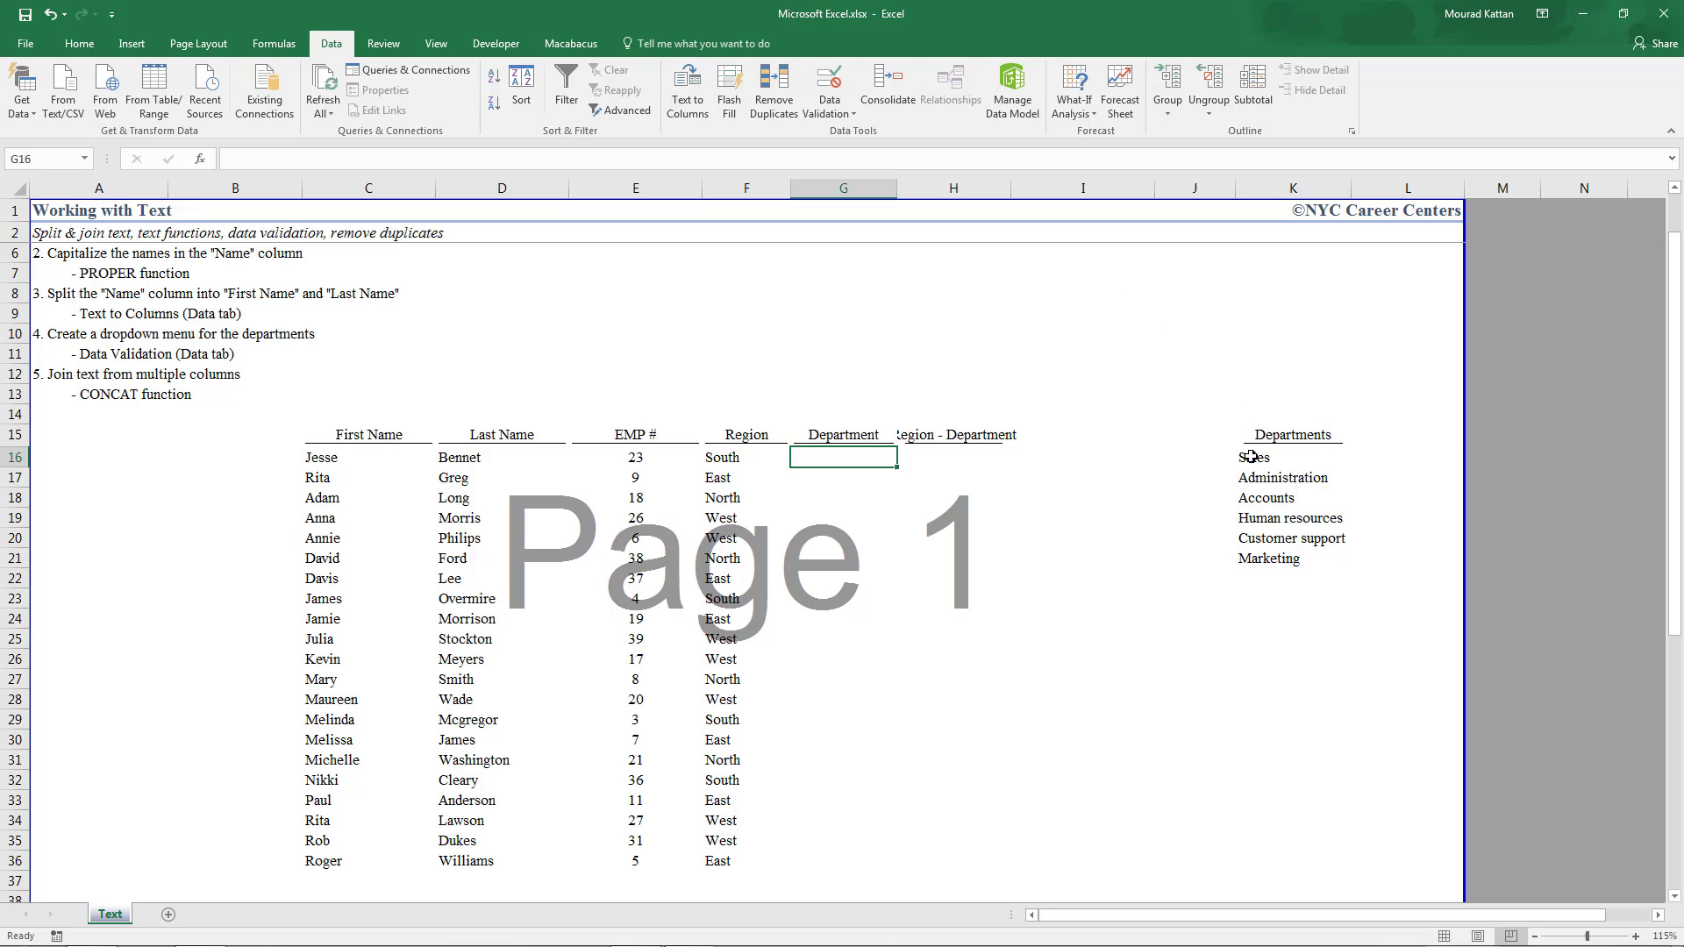
text(support)
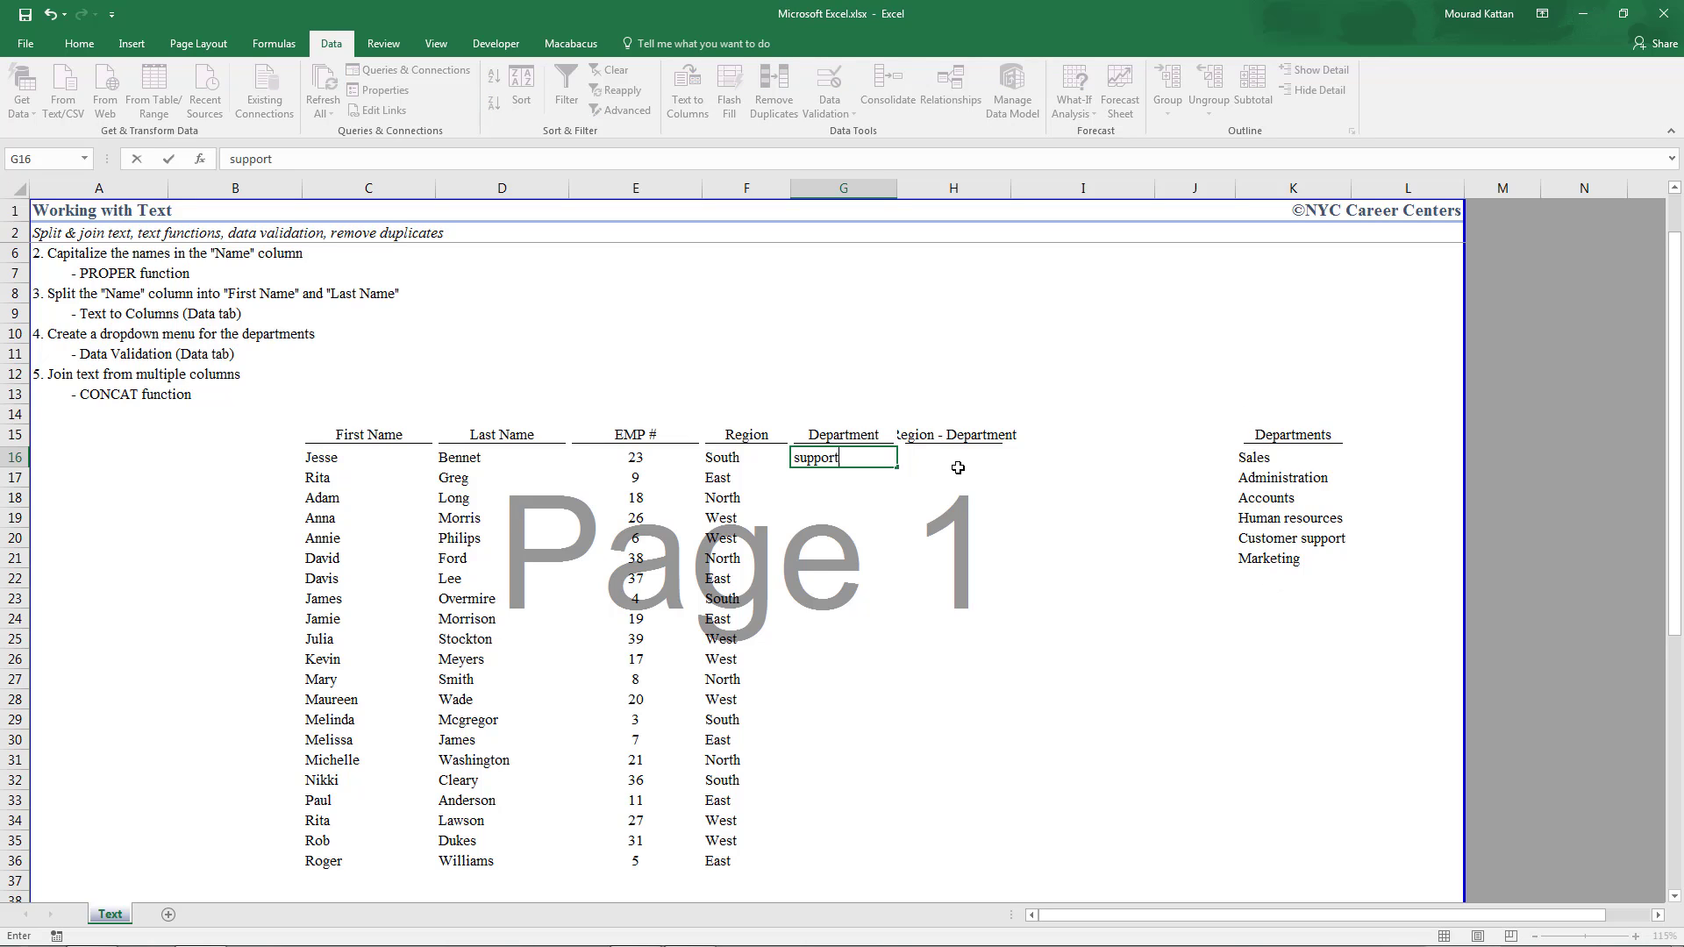
key(Return)
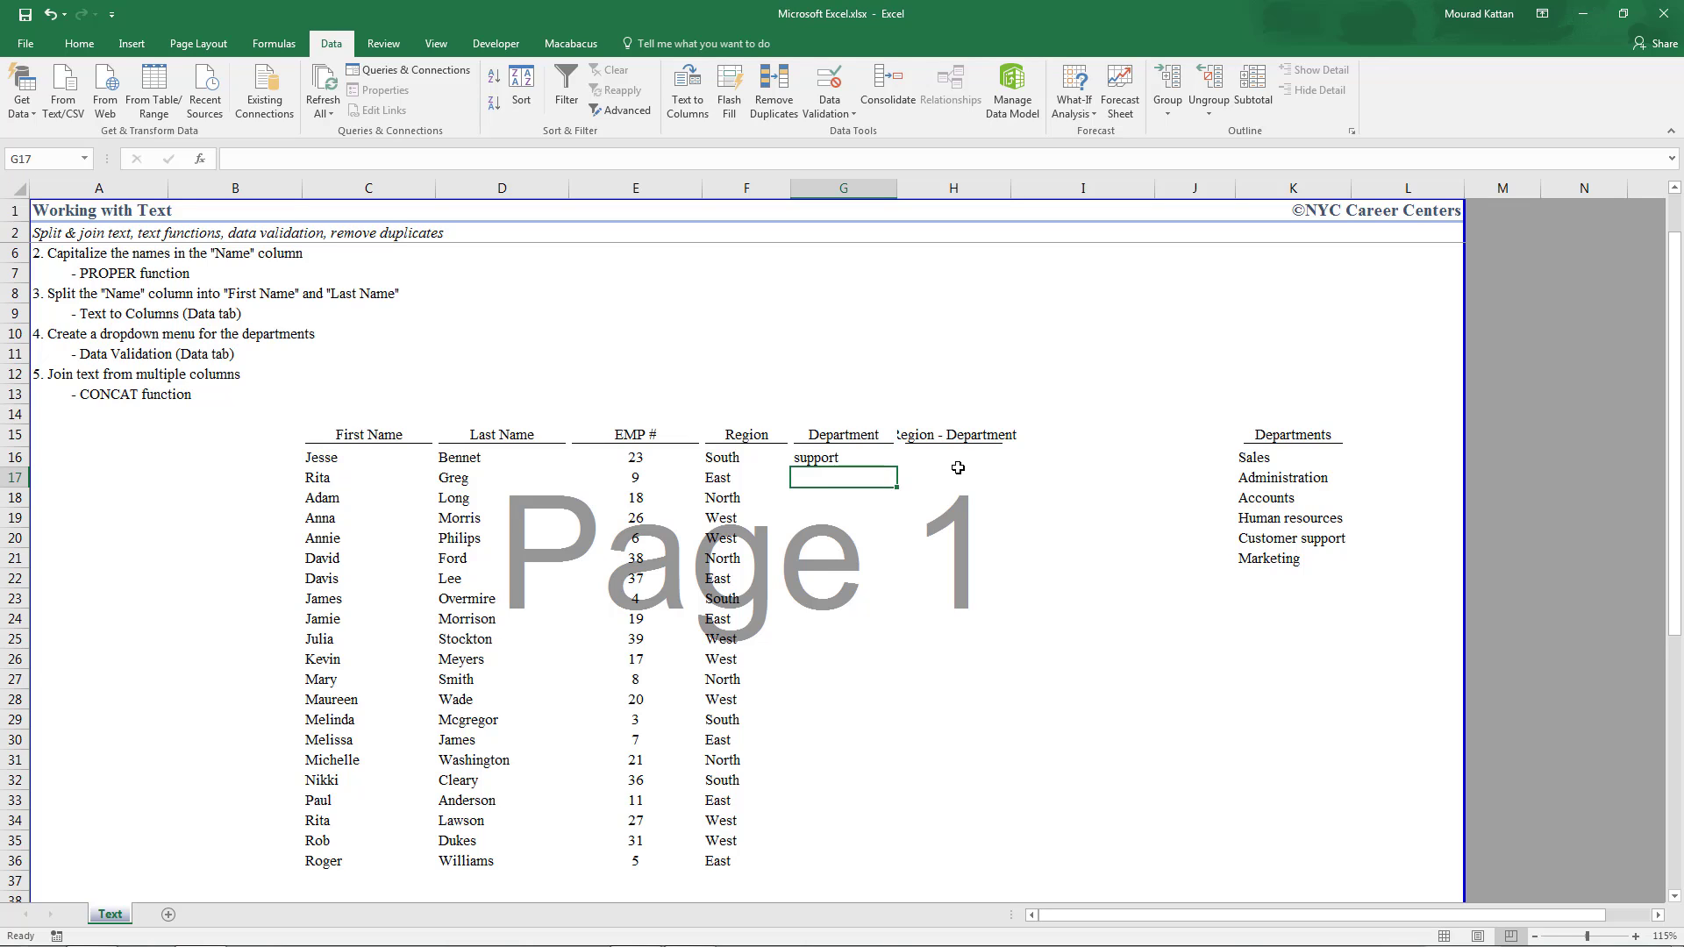
text(adminsit)
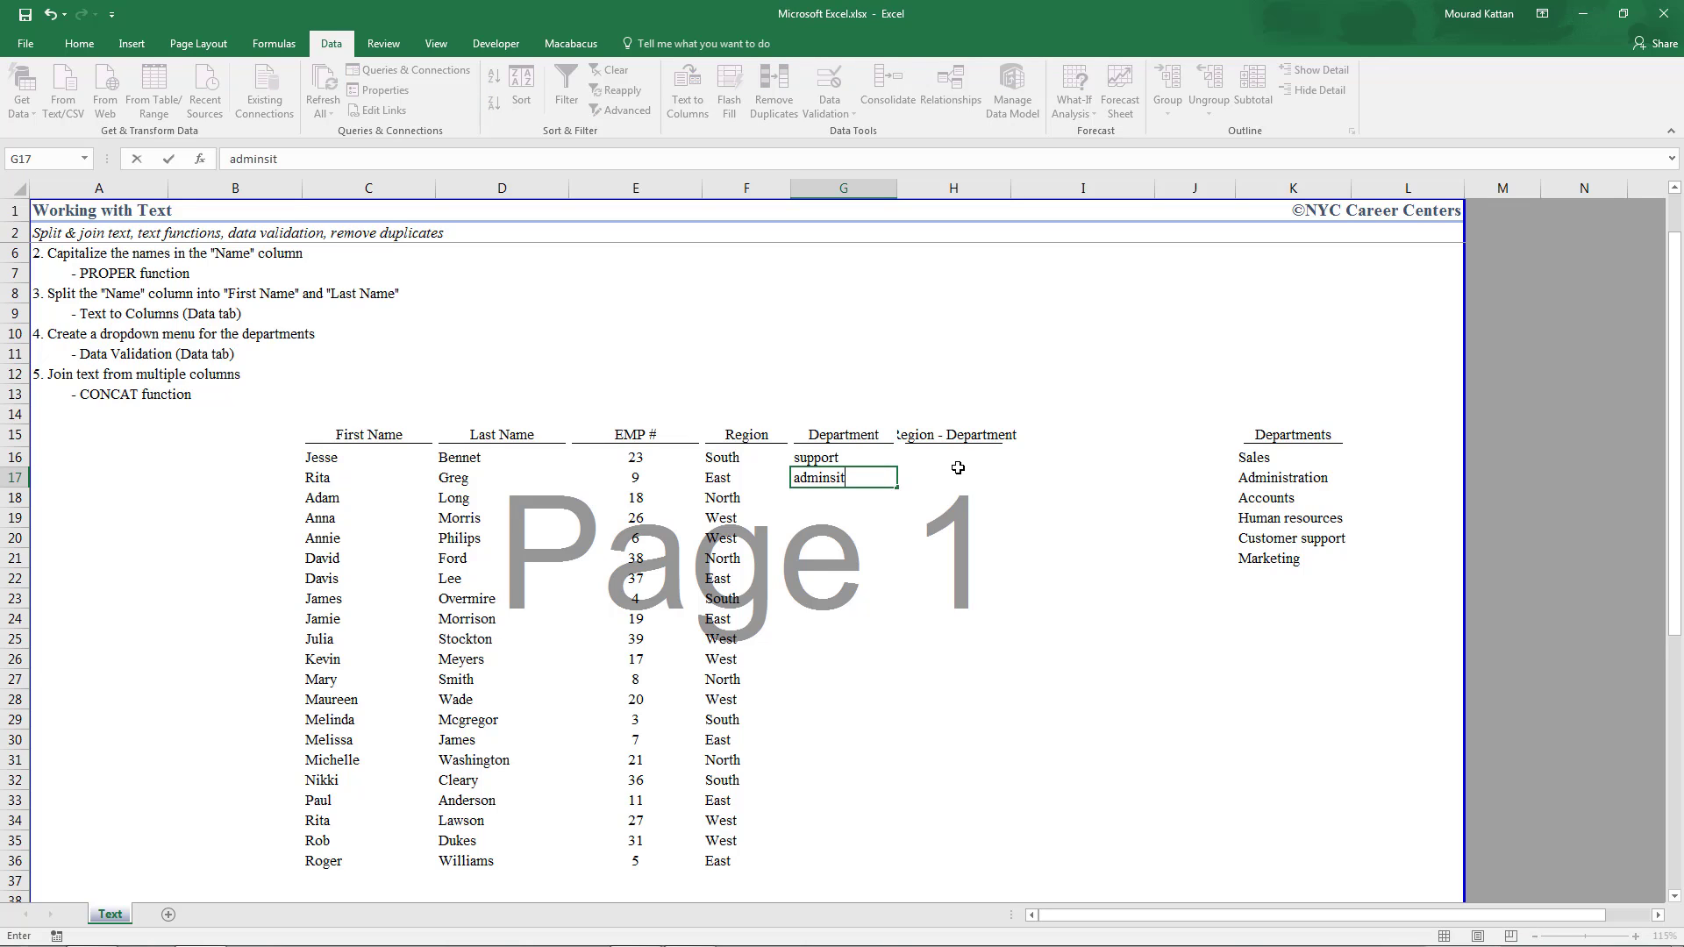
text(aiton)
key(Return)
key(Up)
key(shift+Up)
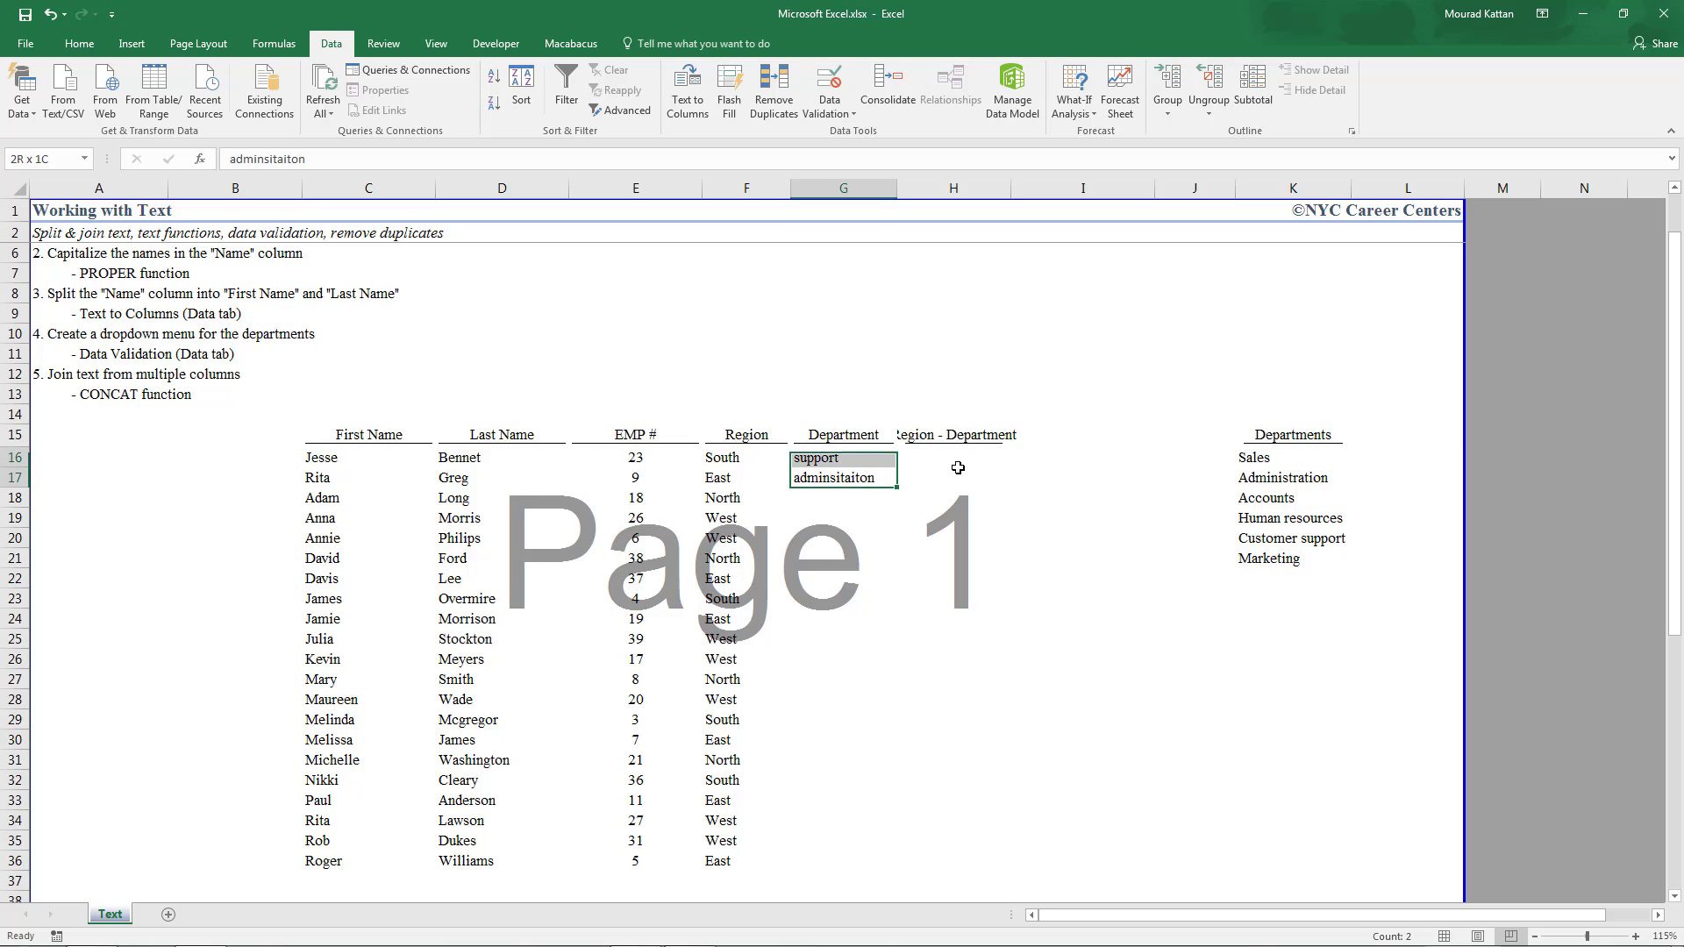
key(Delete)
drag(870, 460, 810, 861)
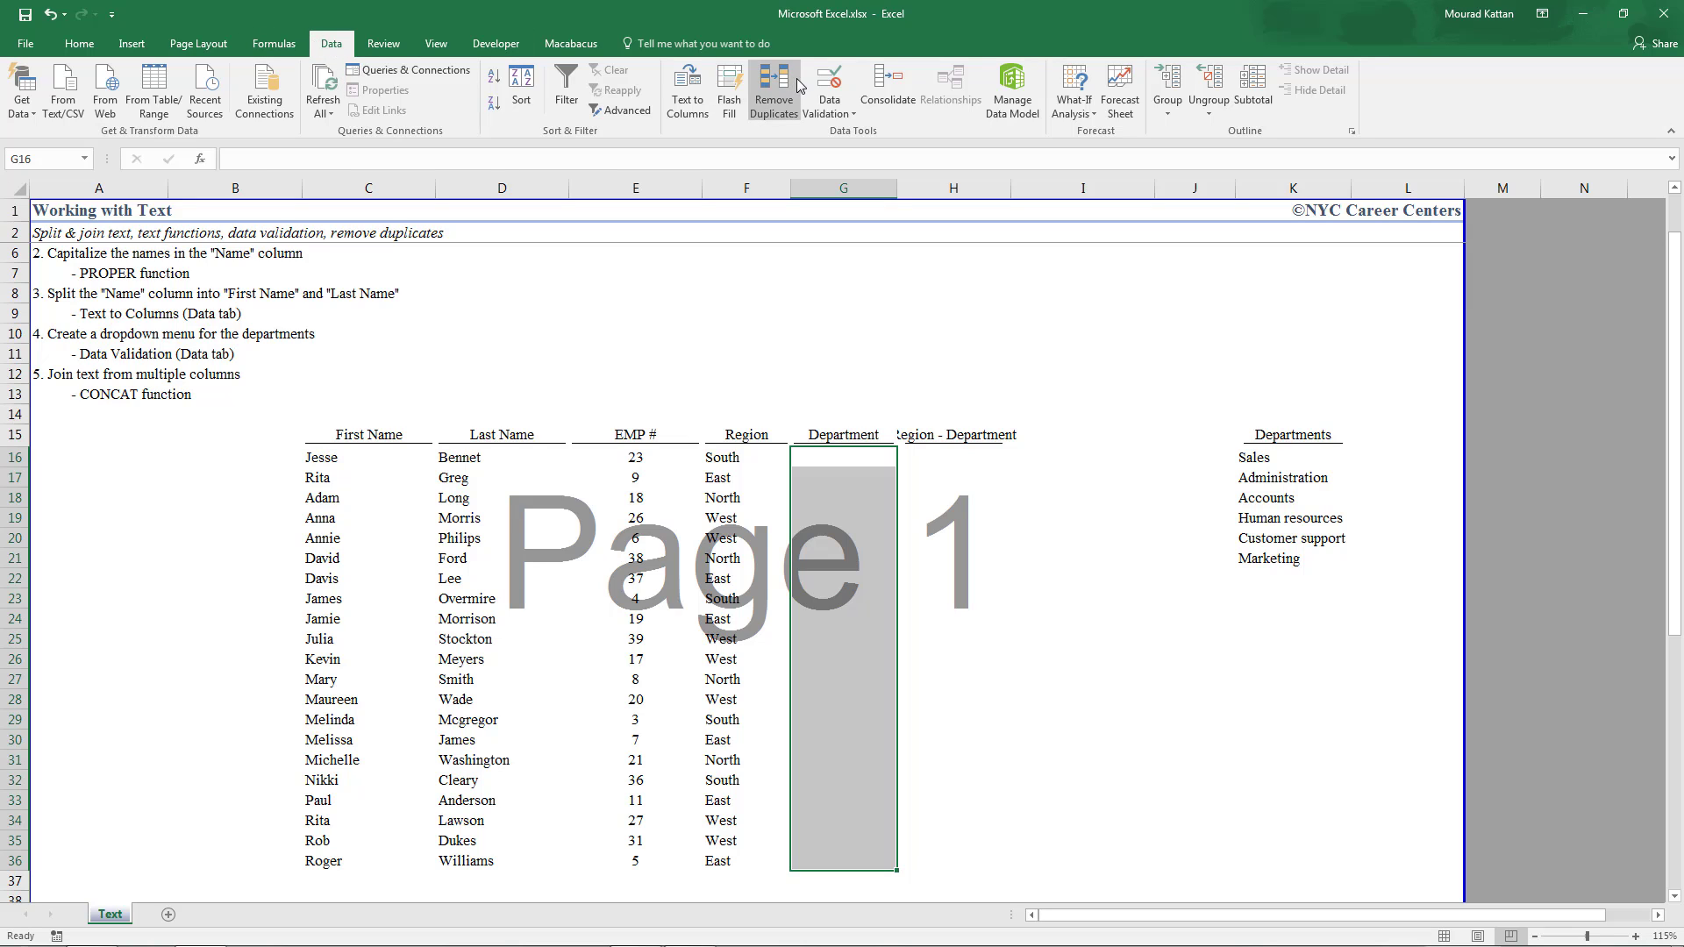
Apply List data validation to G16:G36 with source $K$16:$K$21
click(828, 107)
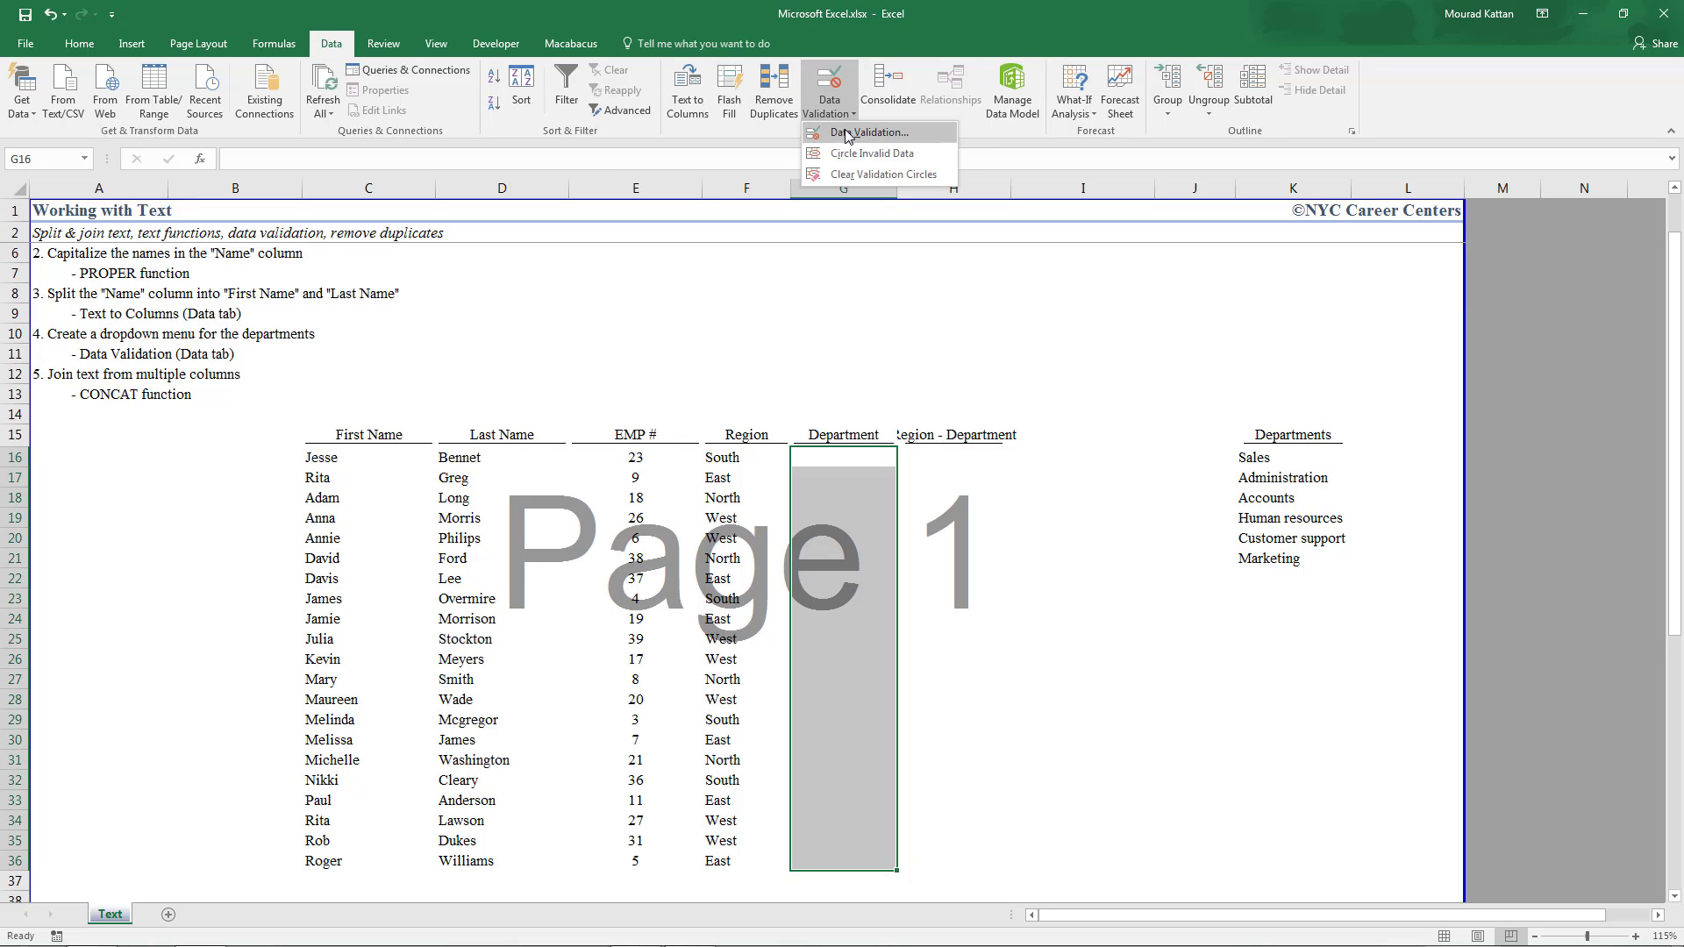
click(847, 133)
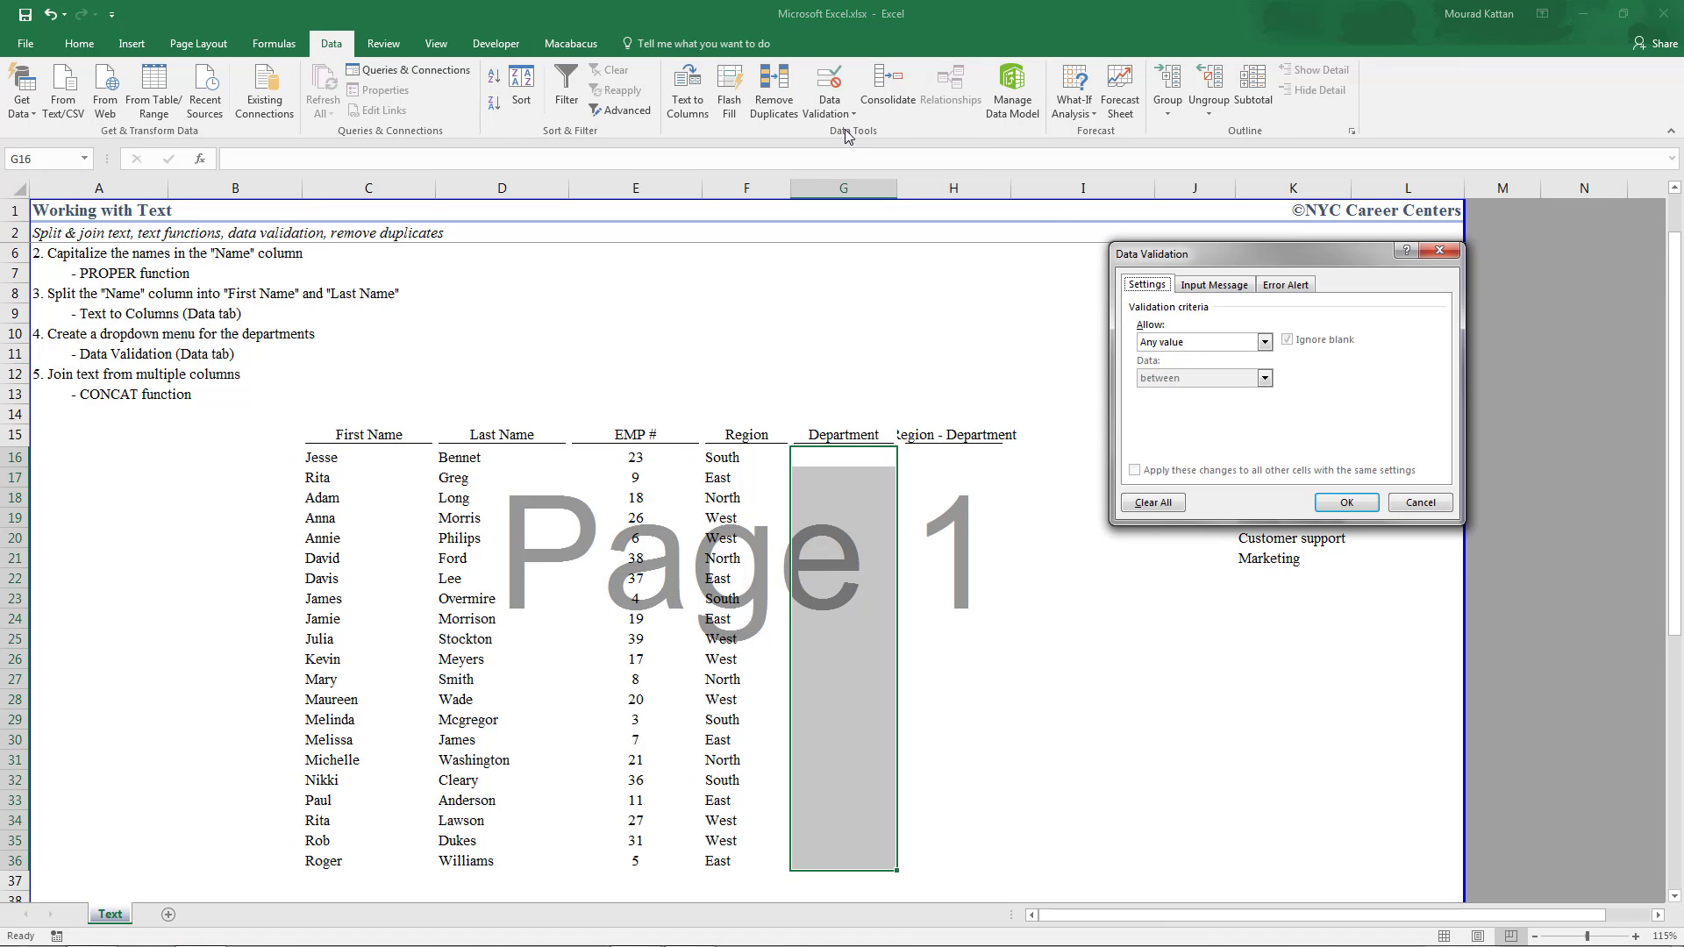
click(1263, 342)
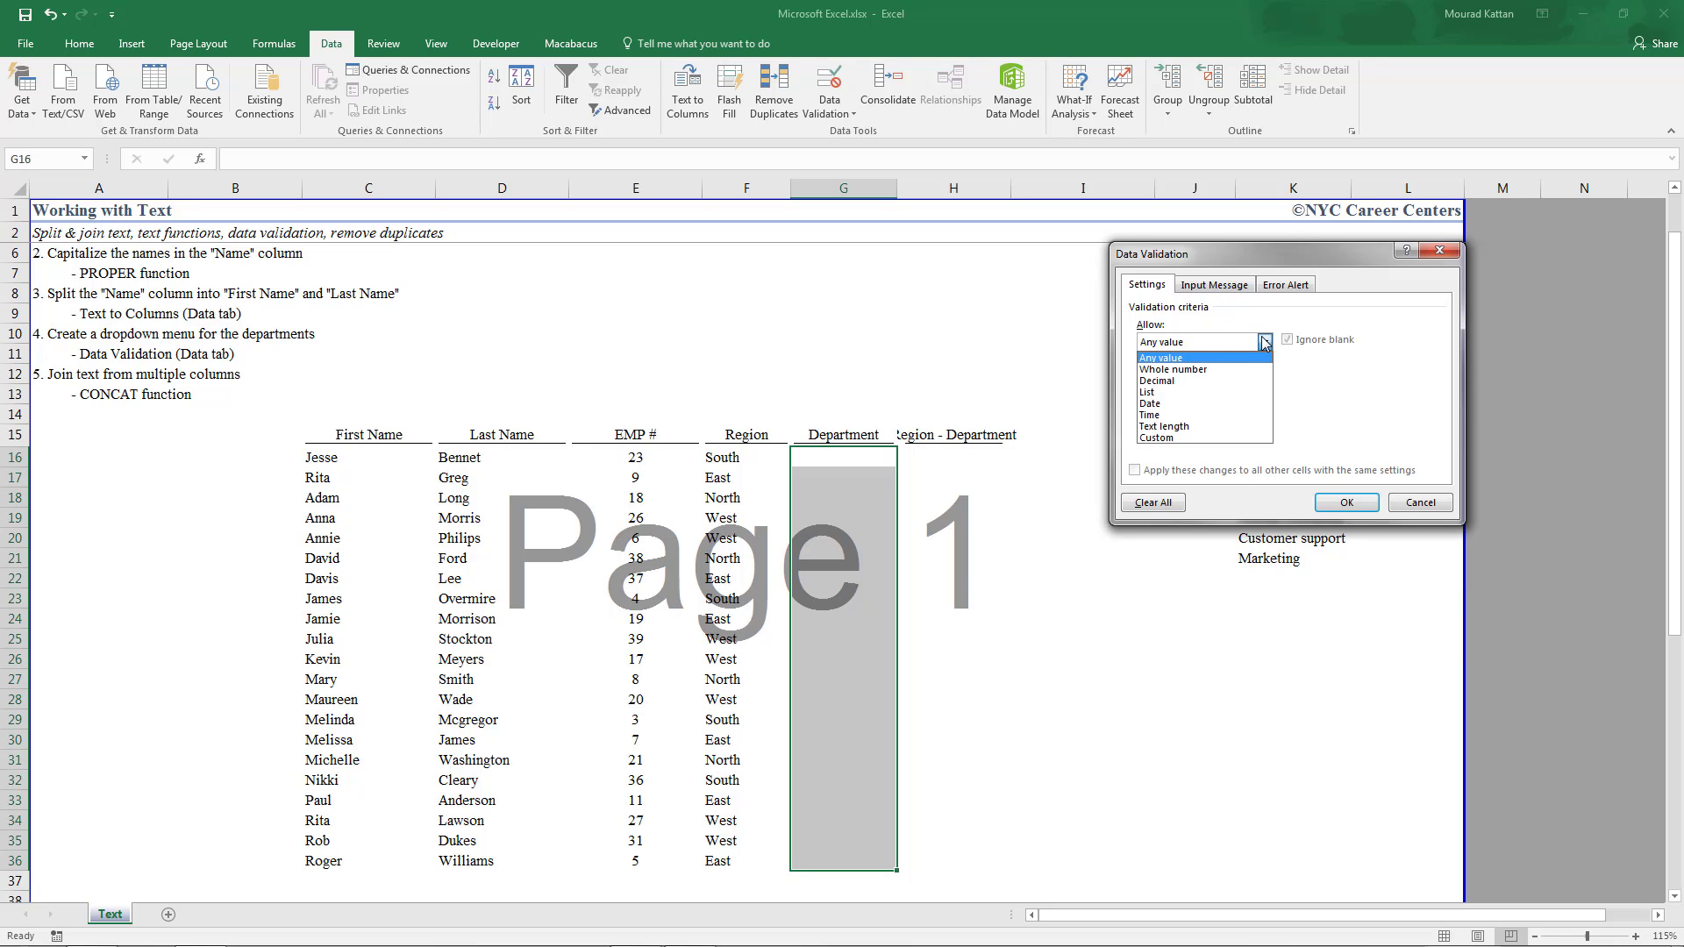
click(1176, 393)
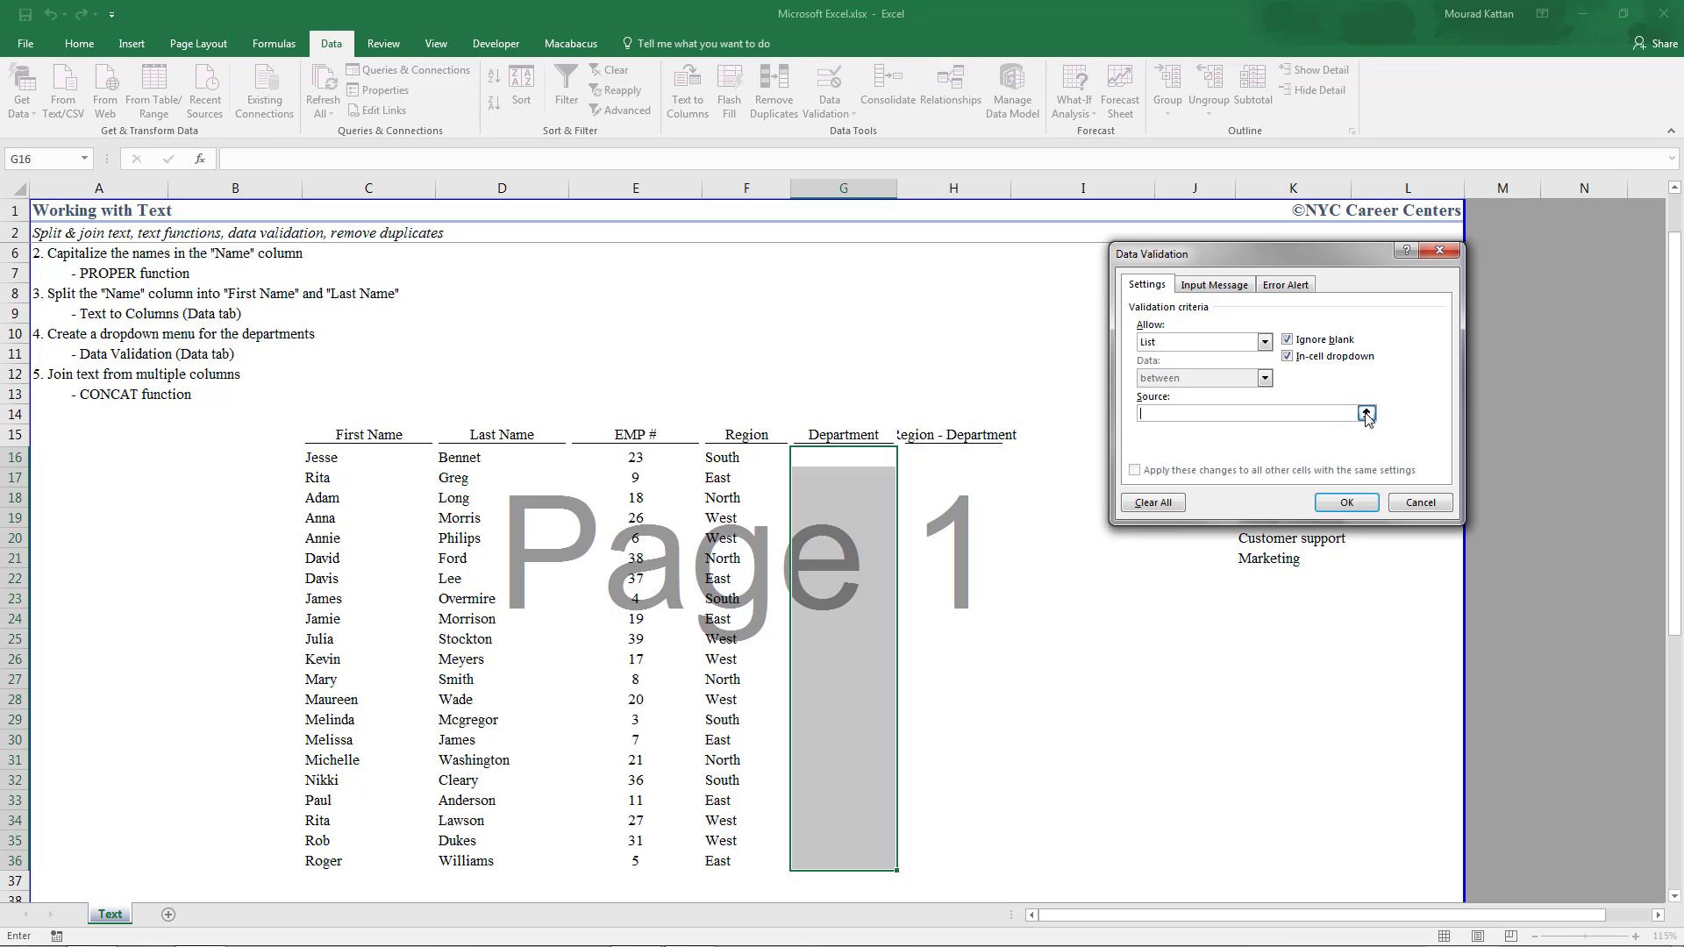
click(1366, 414)
drag(1287, 456, 1273, 556)
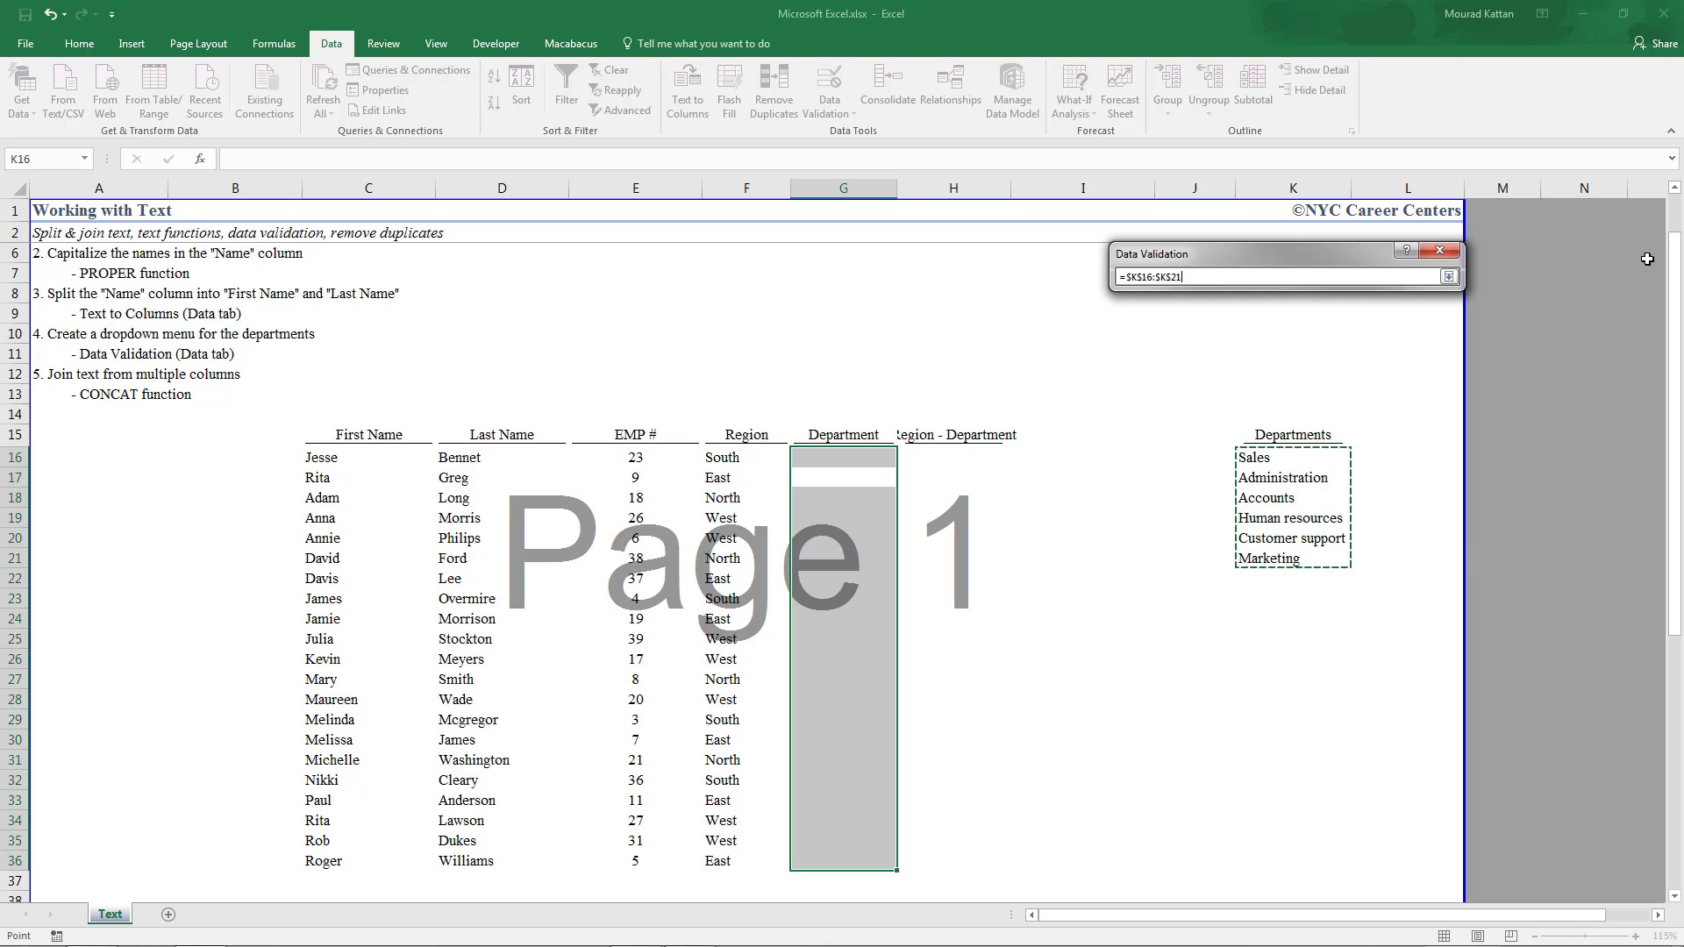
click(1448, 277)
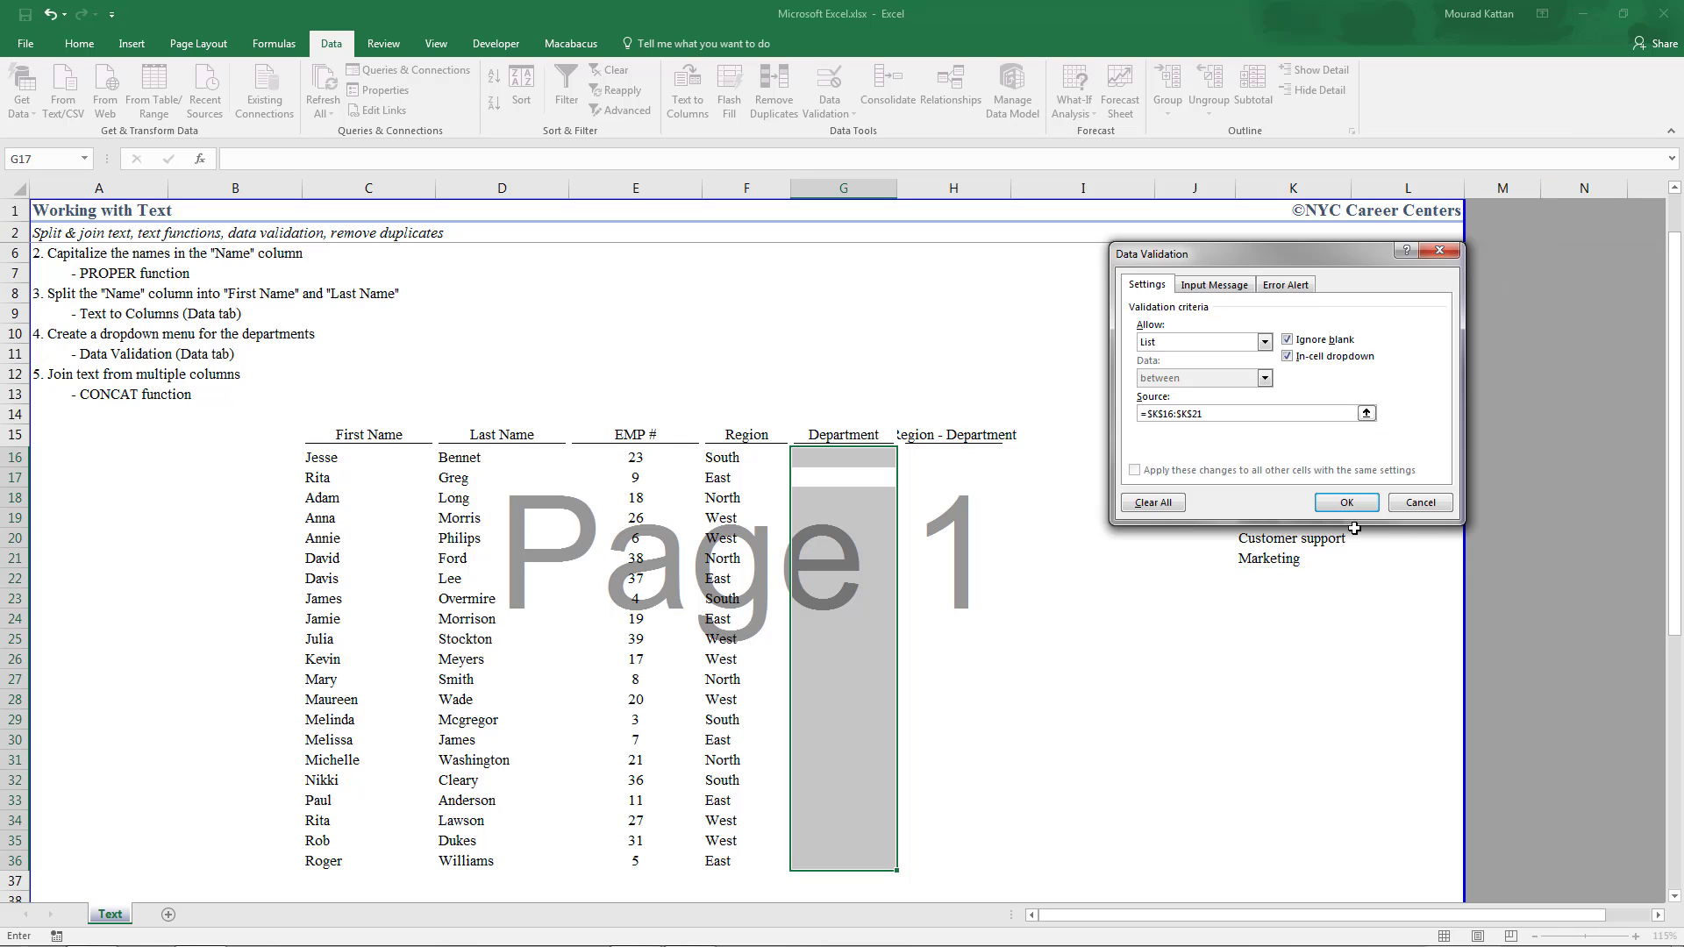
click(1346, 503)
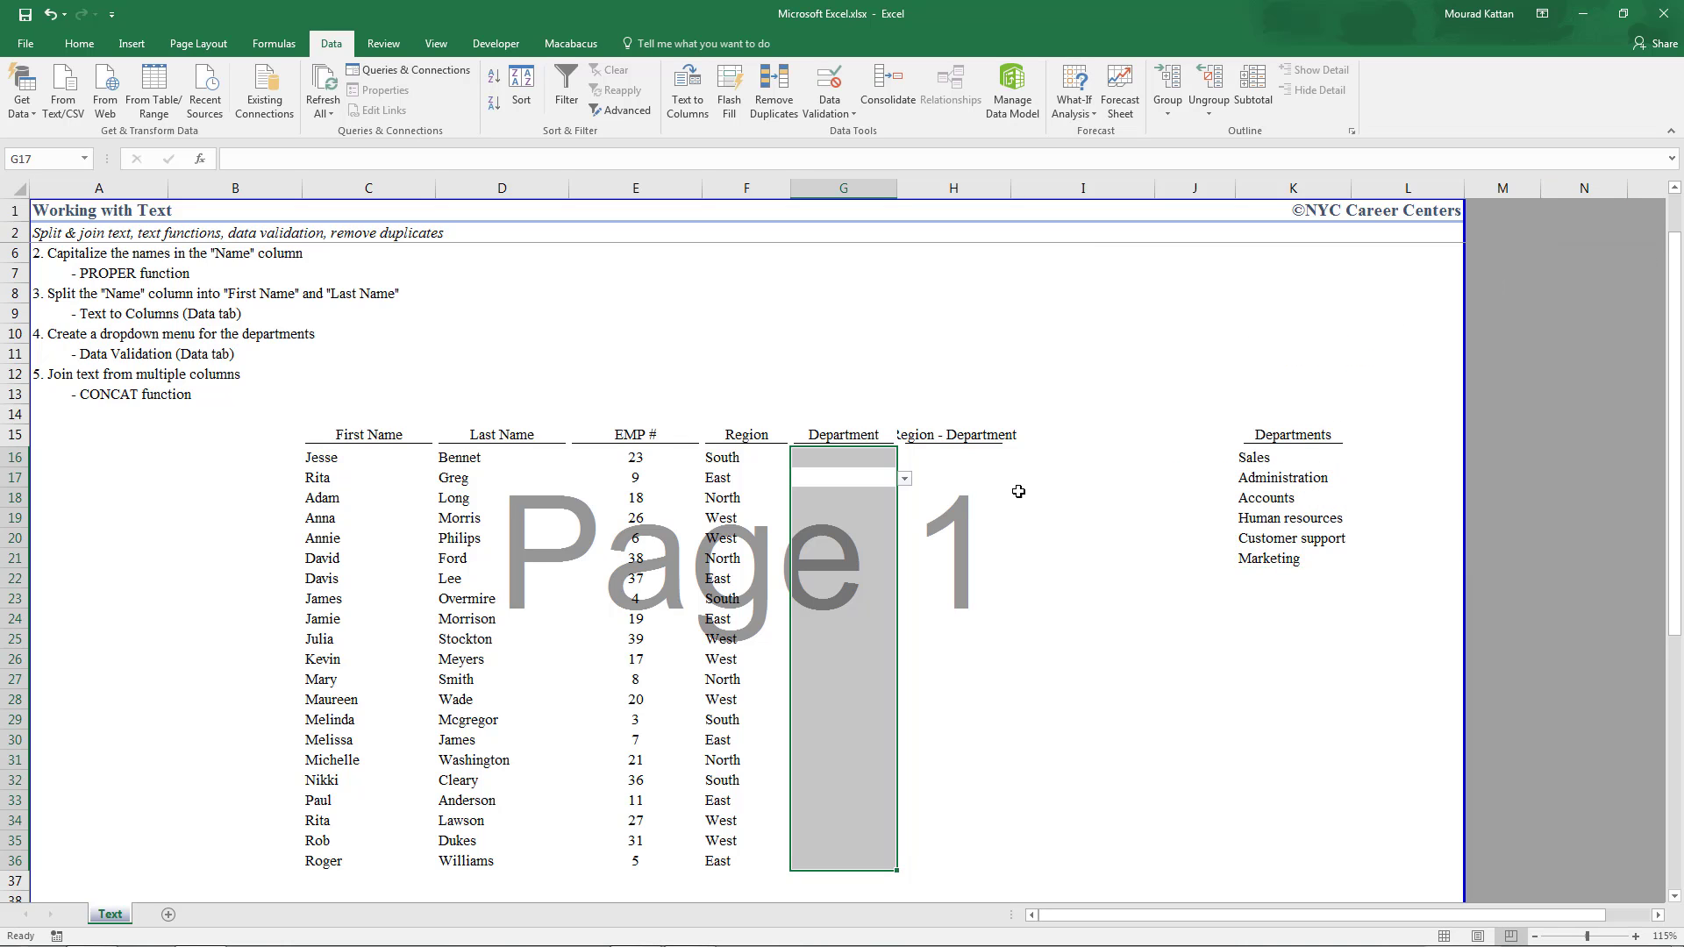
Test the validation by entering 'support' in G16 and 'admi' in G17, cancelling both rejections
click(905, 478)
click(851, 569)
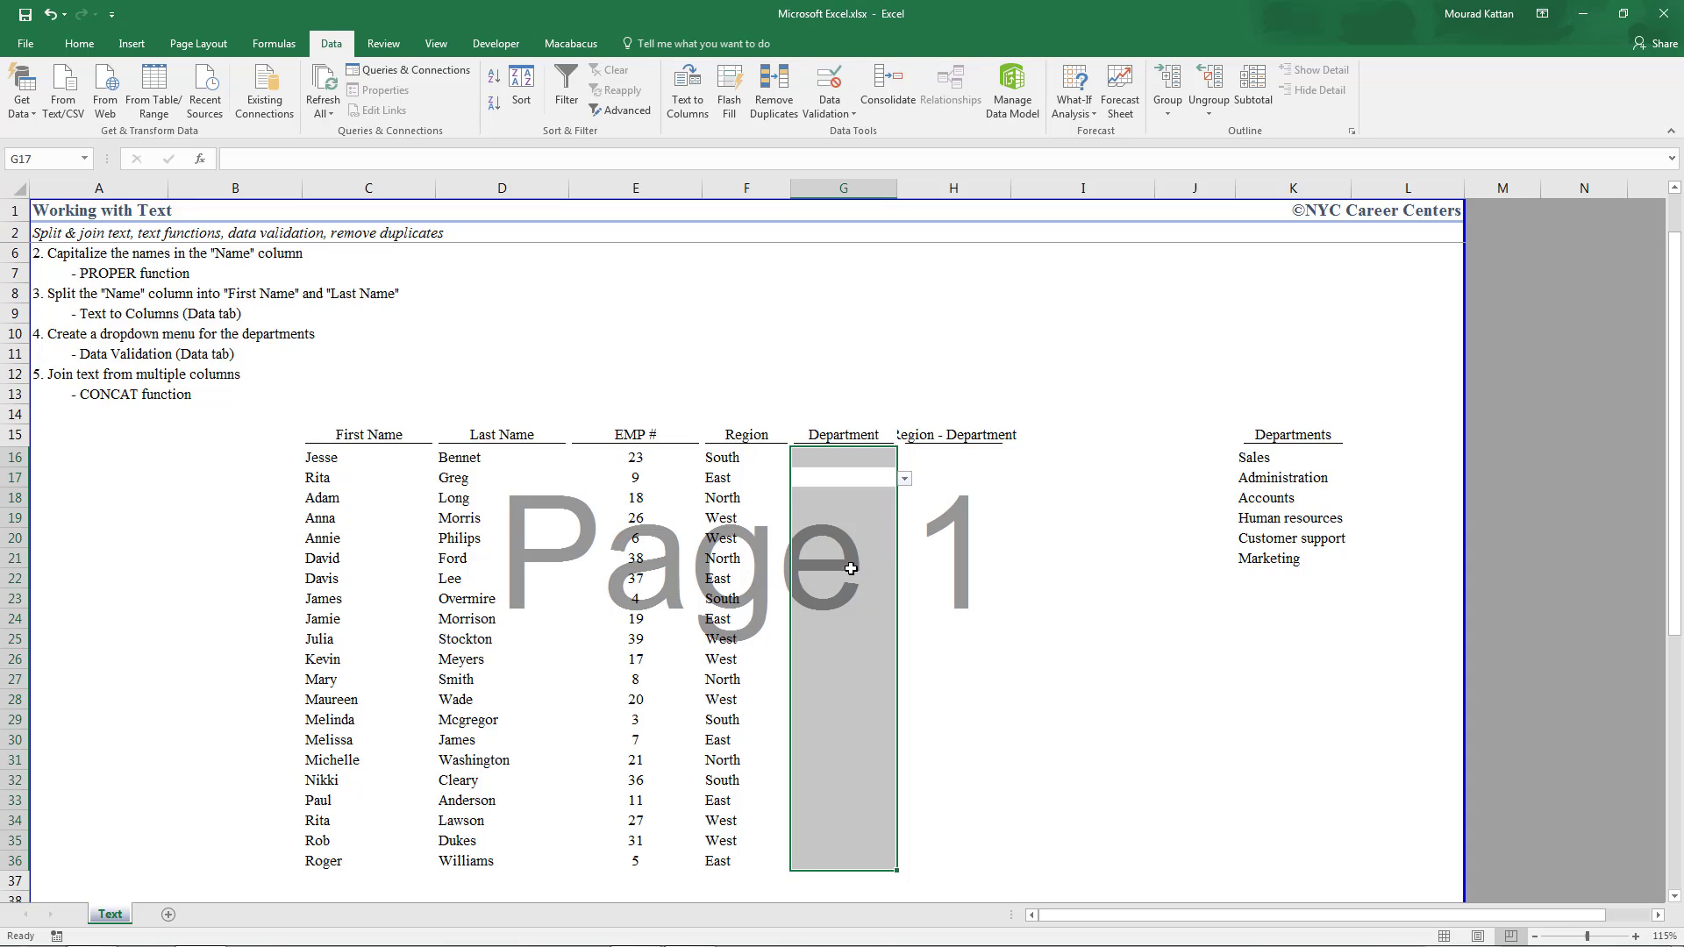
click(843, 457)
text(support)
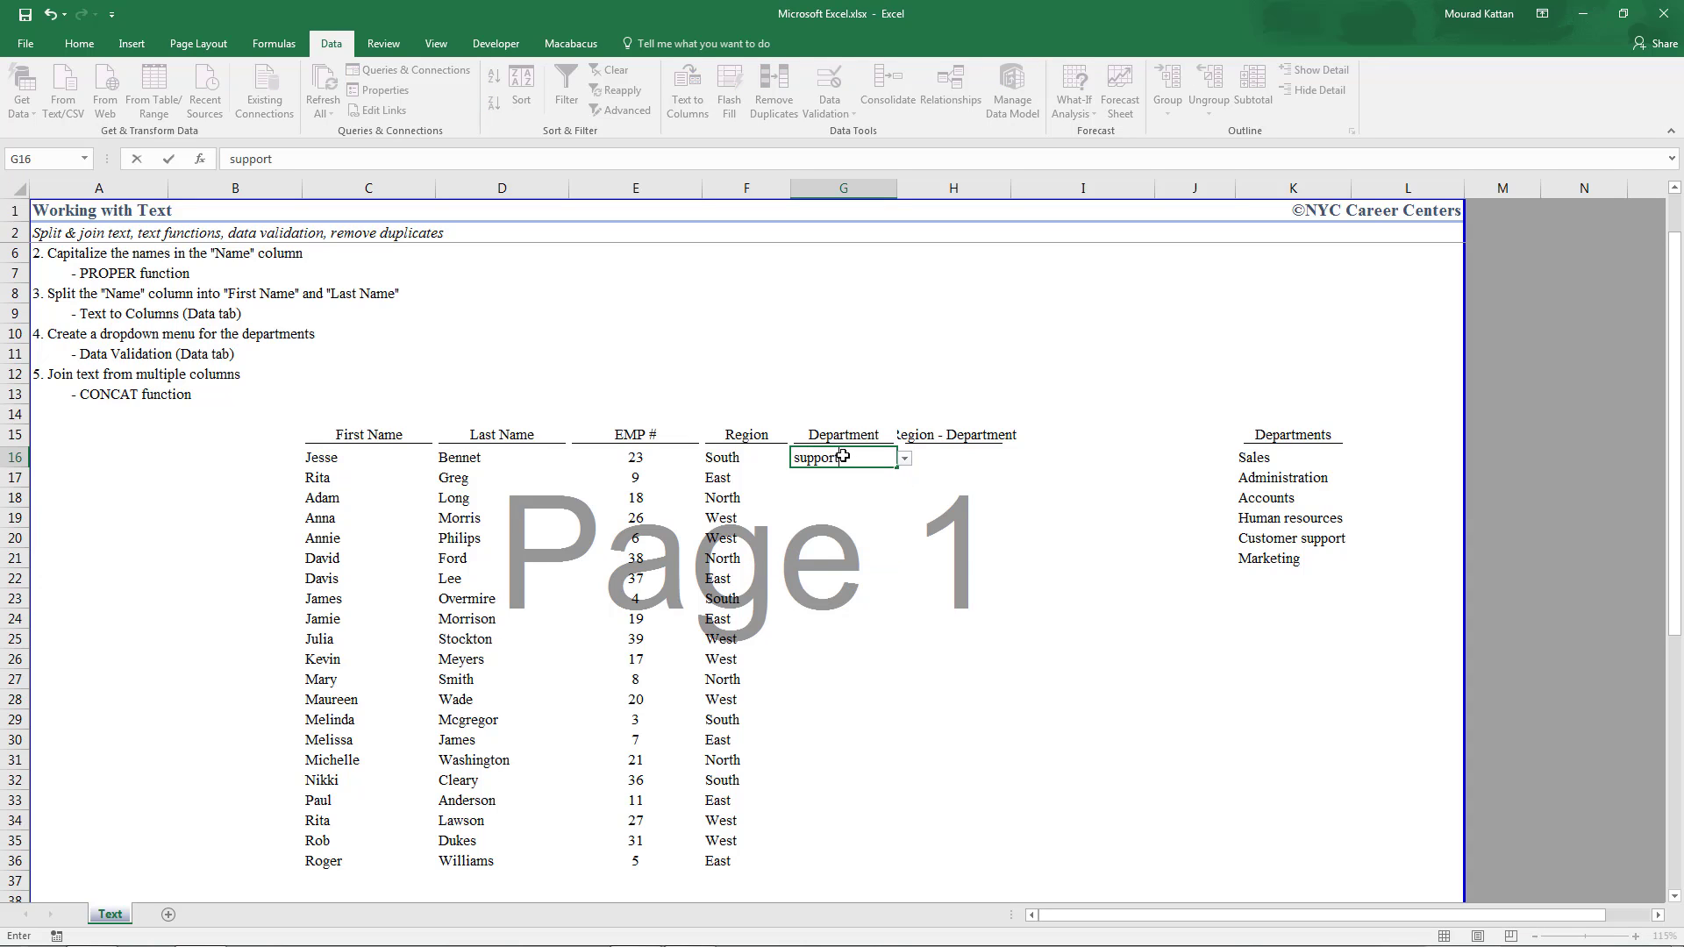
key(Return)
key(Escape)
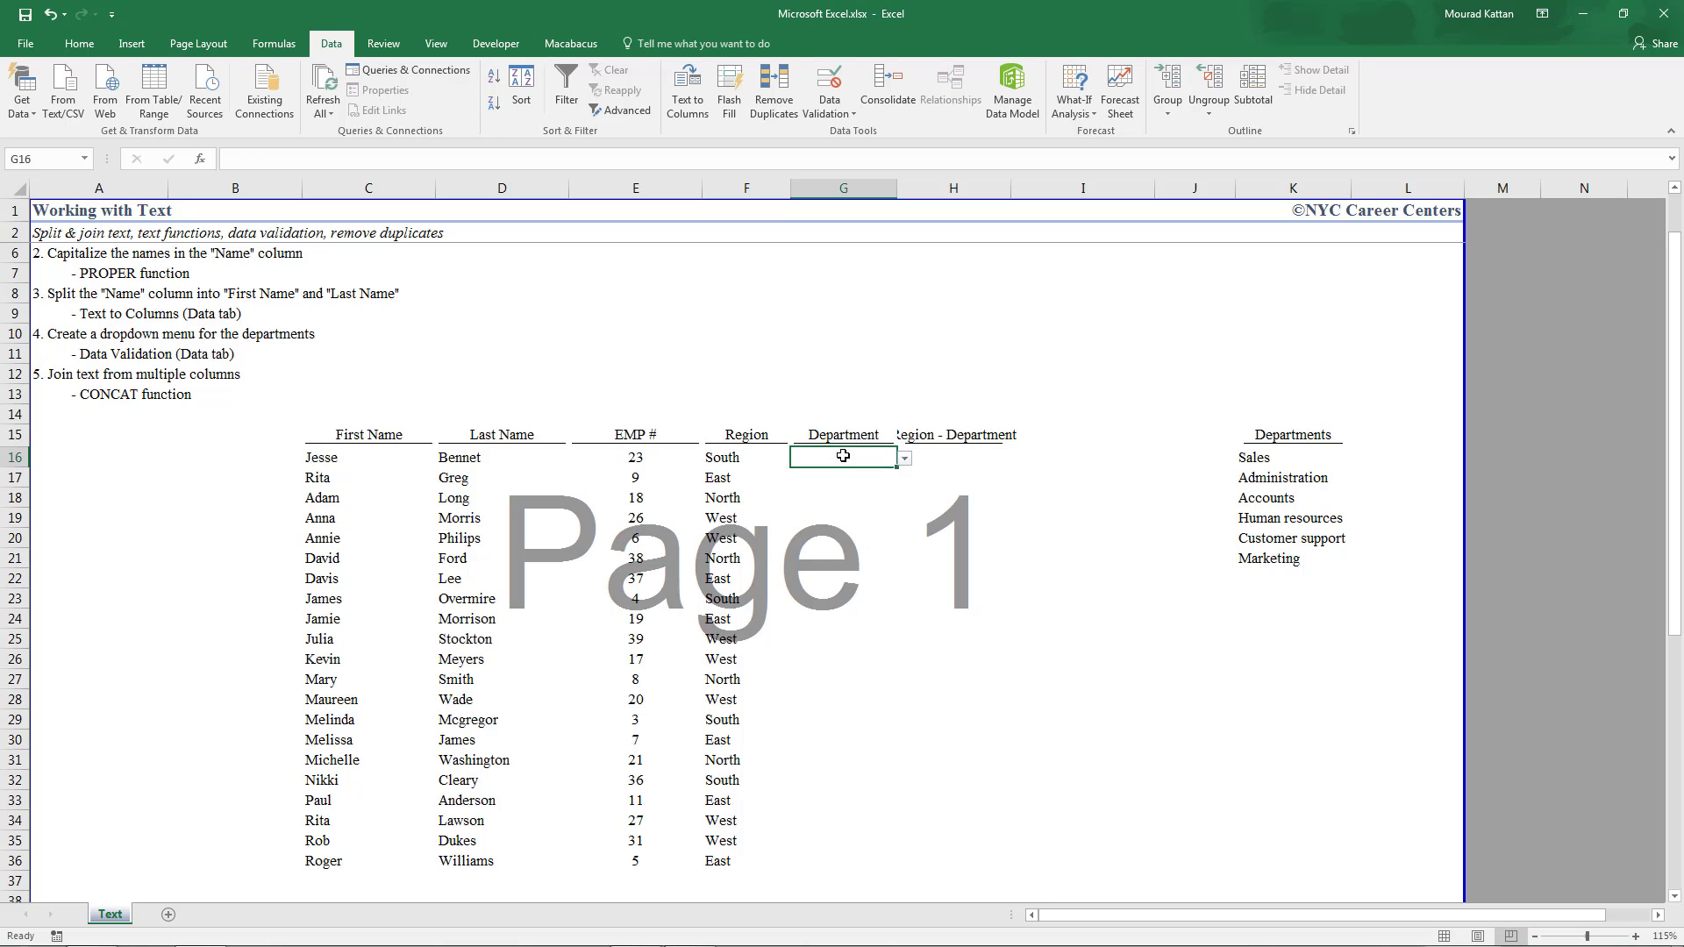
key(Down)
text(admi)
key(Return)
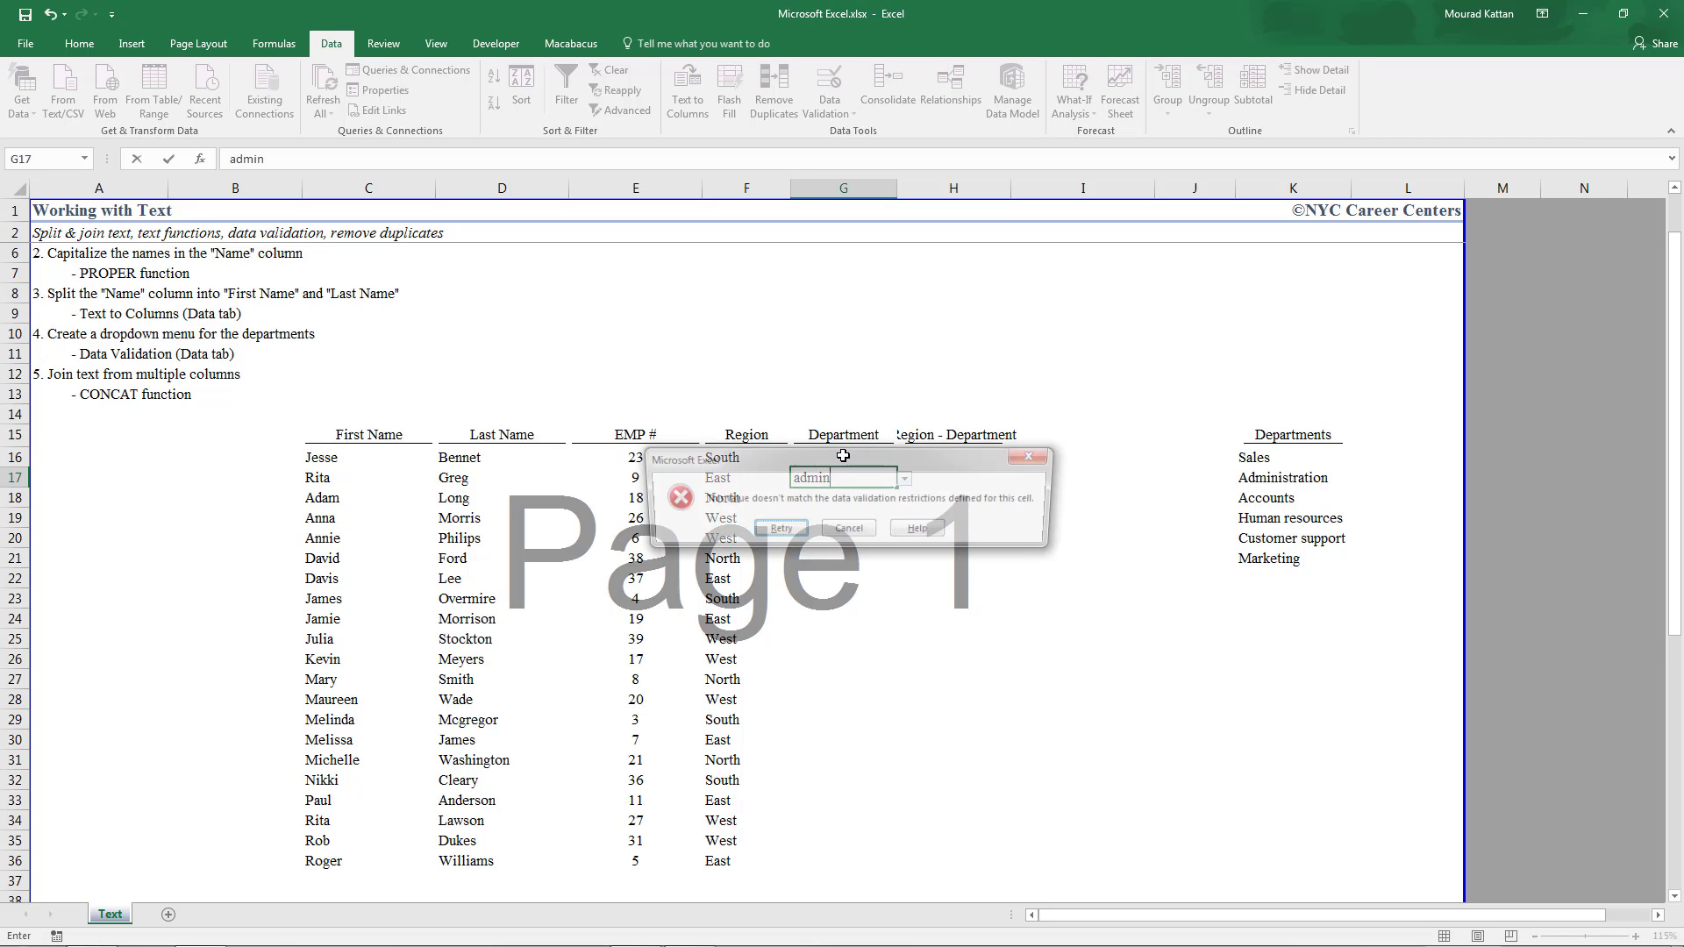
key(Escape)
key(Up)
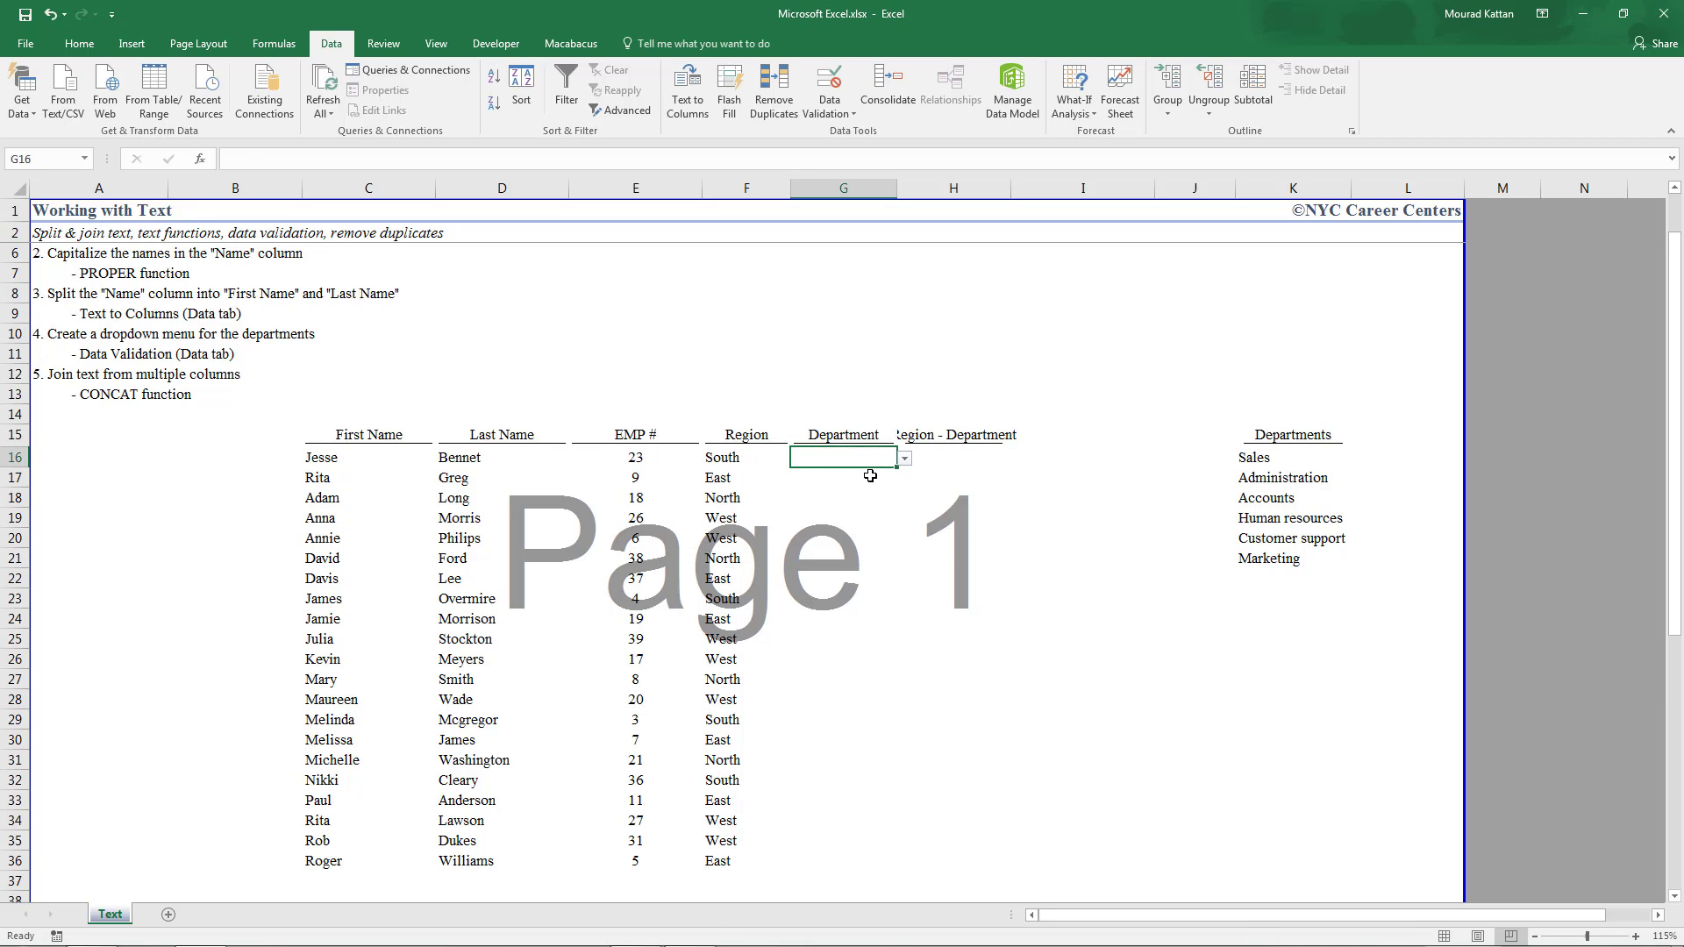
Pick Accounts, Human resources and Marketing from the dropdowns in G16, G17 and G18
click(904, 457)
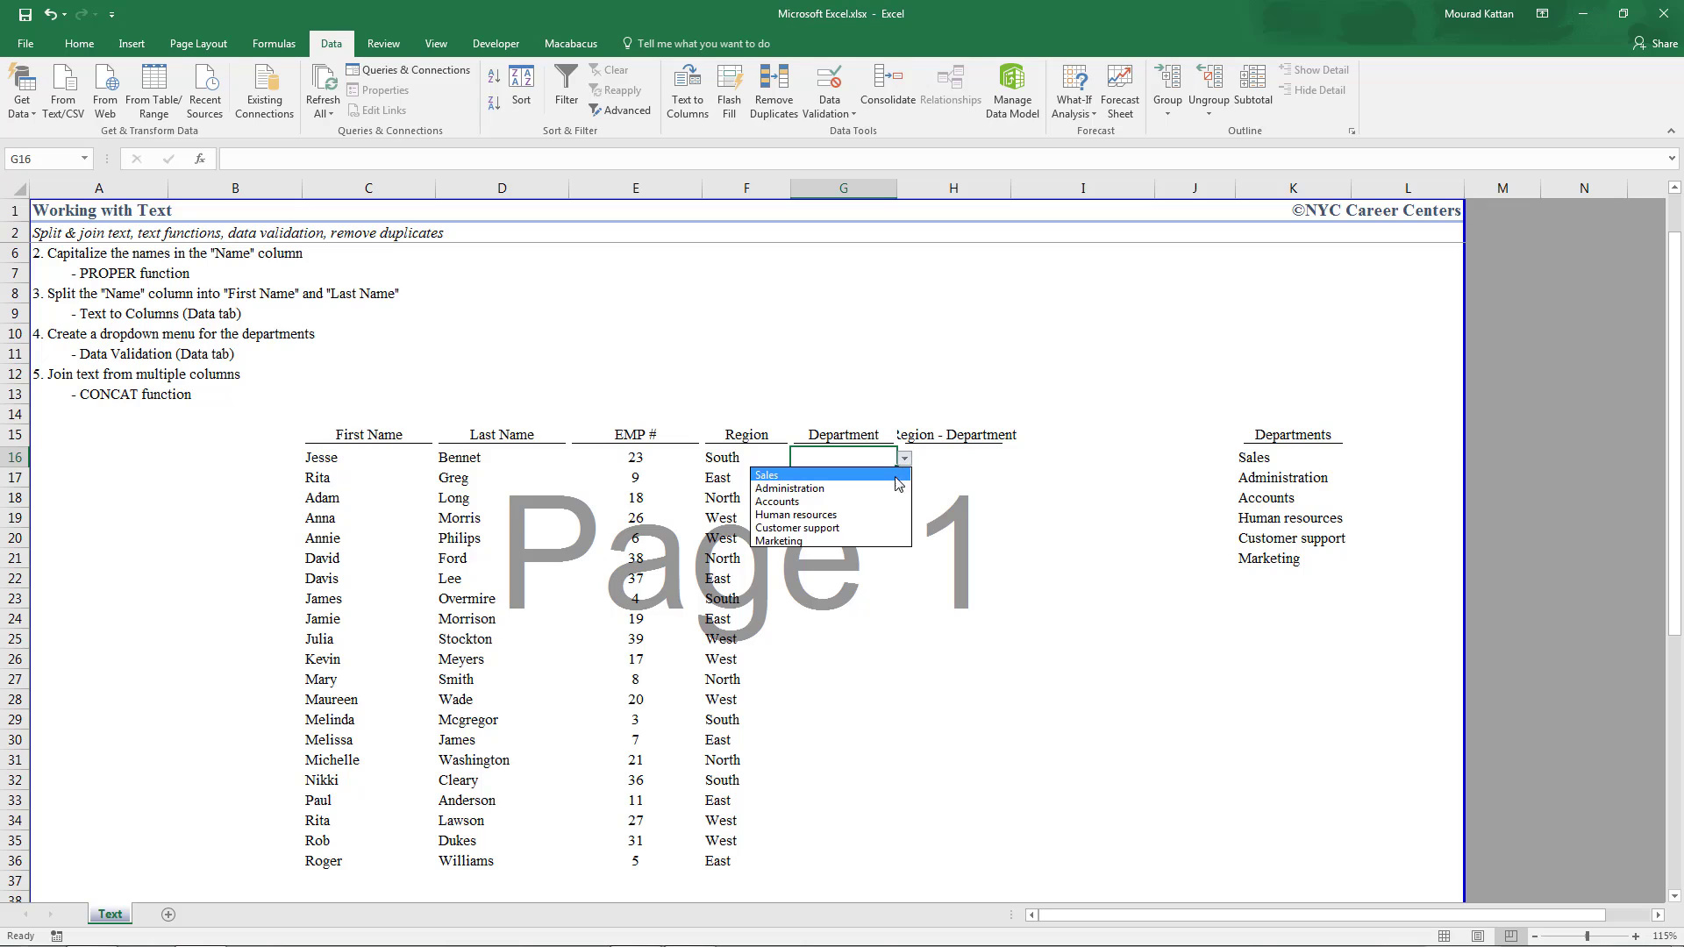
click(801, 502)
key(Down)
click(904, 478)
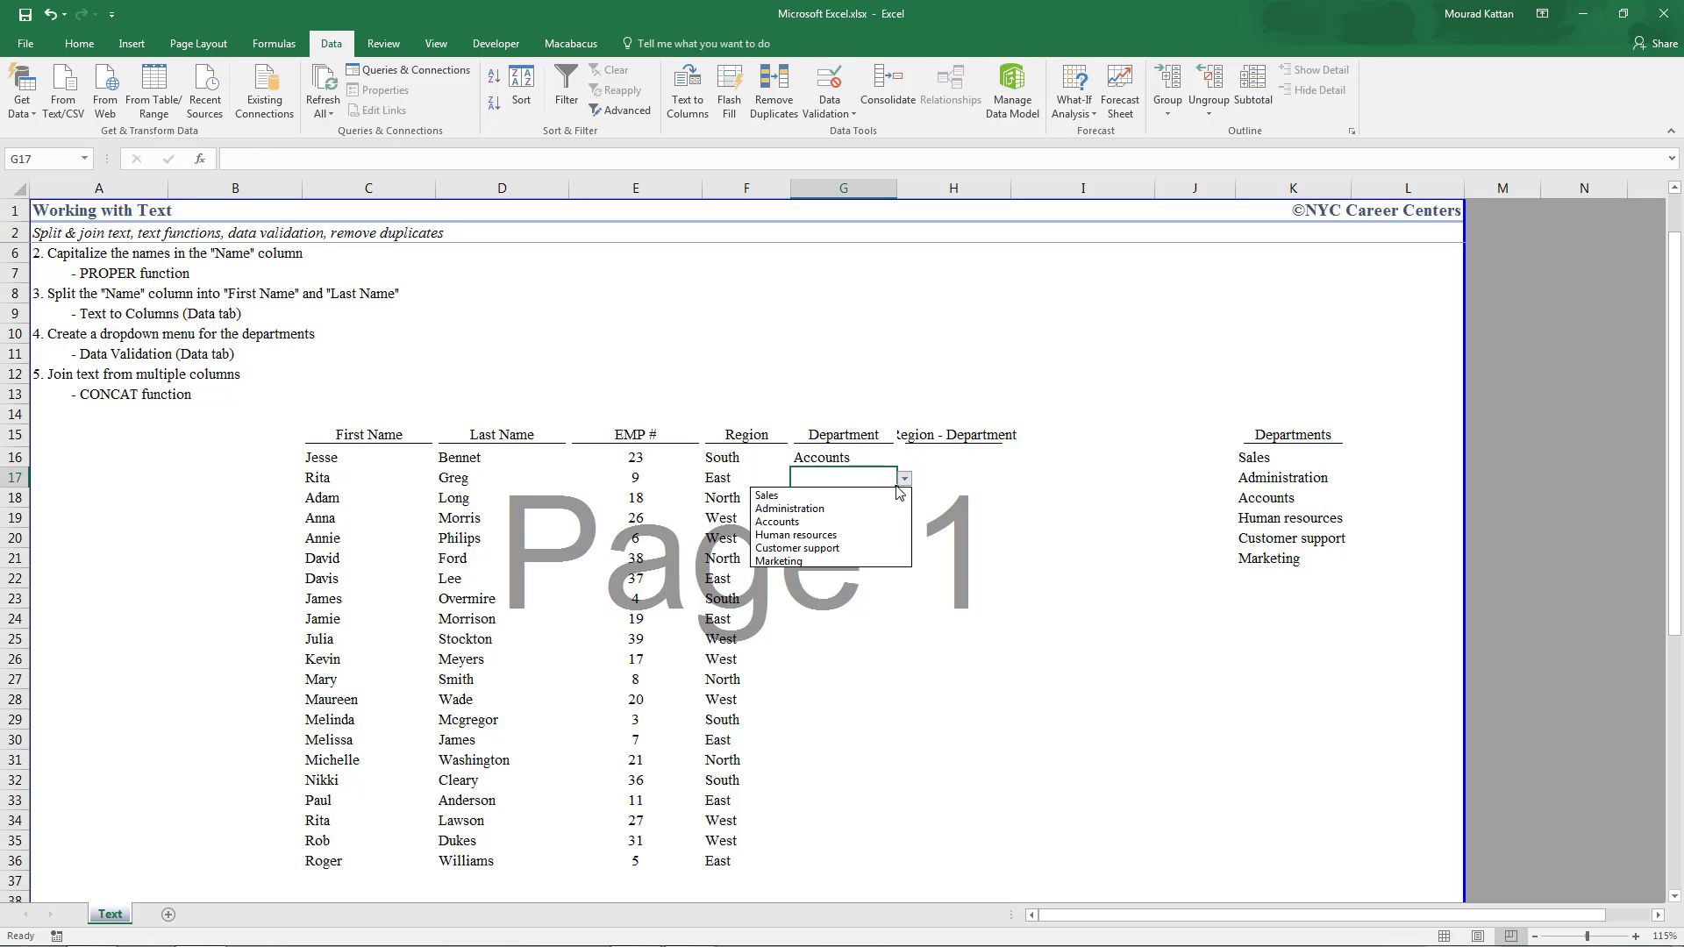
click(868, 535)
key(Down)
click(904, 498)
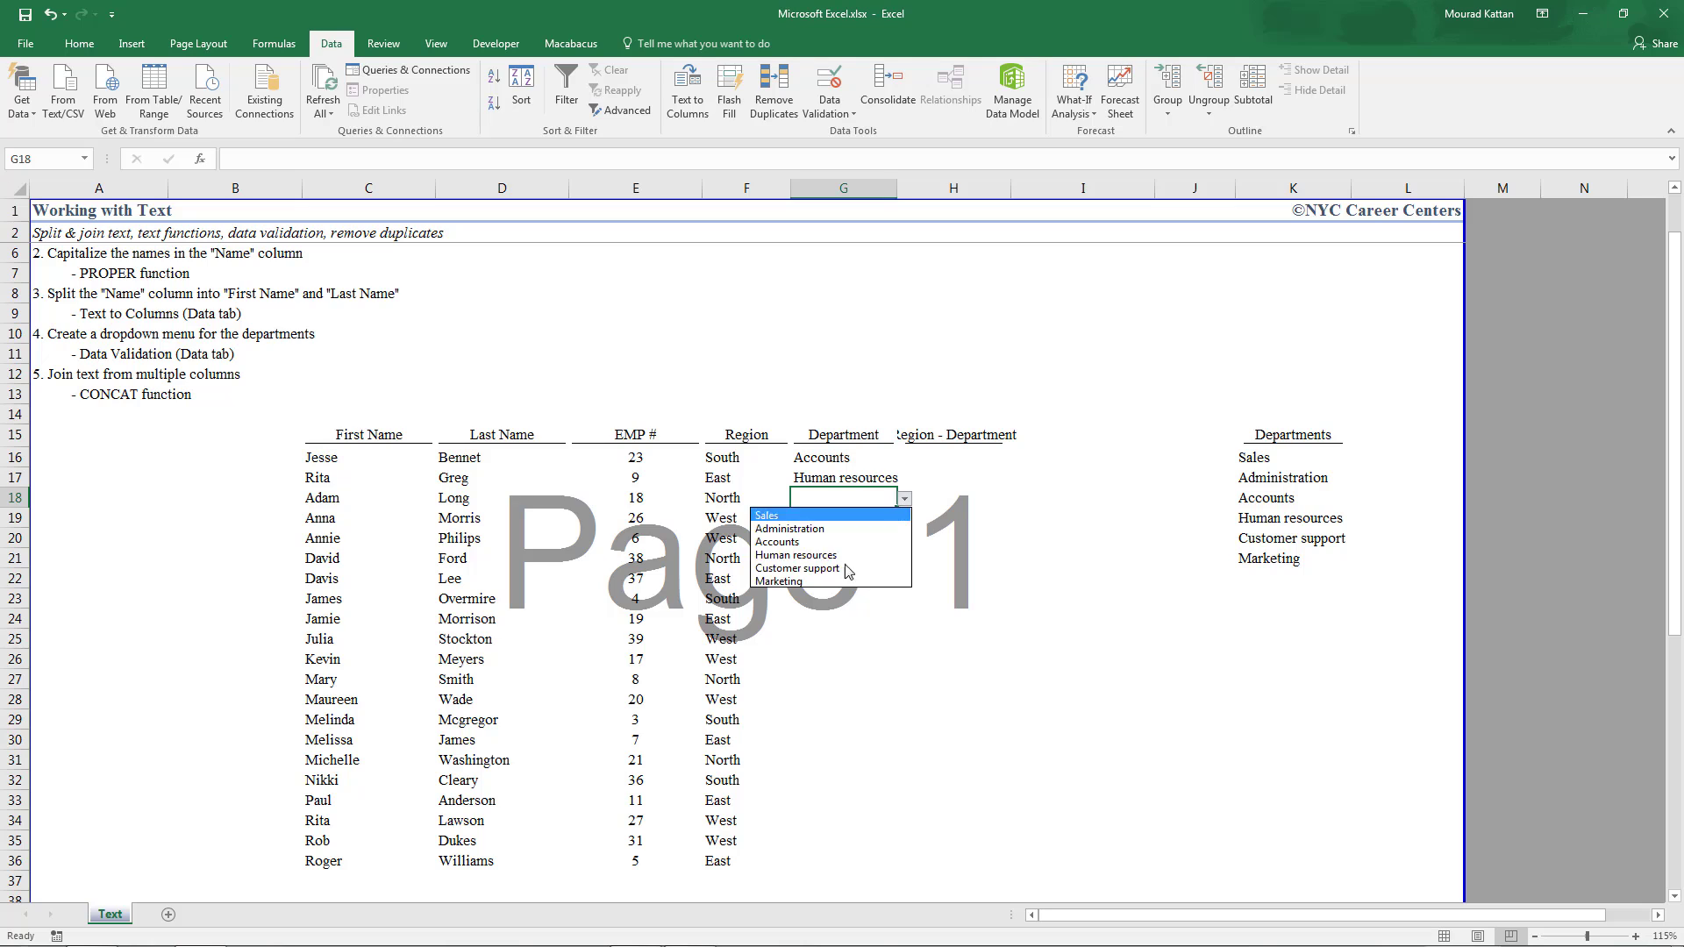
click(838, 580)
click(840, 335)
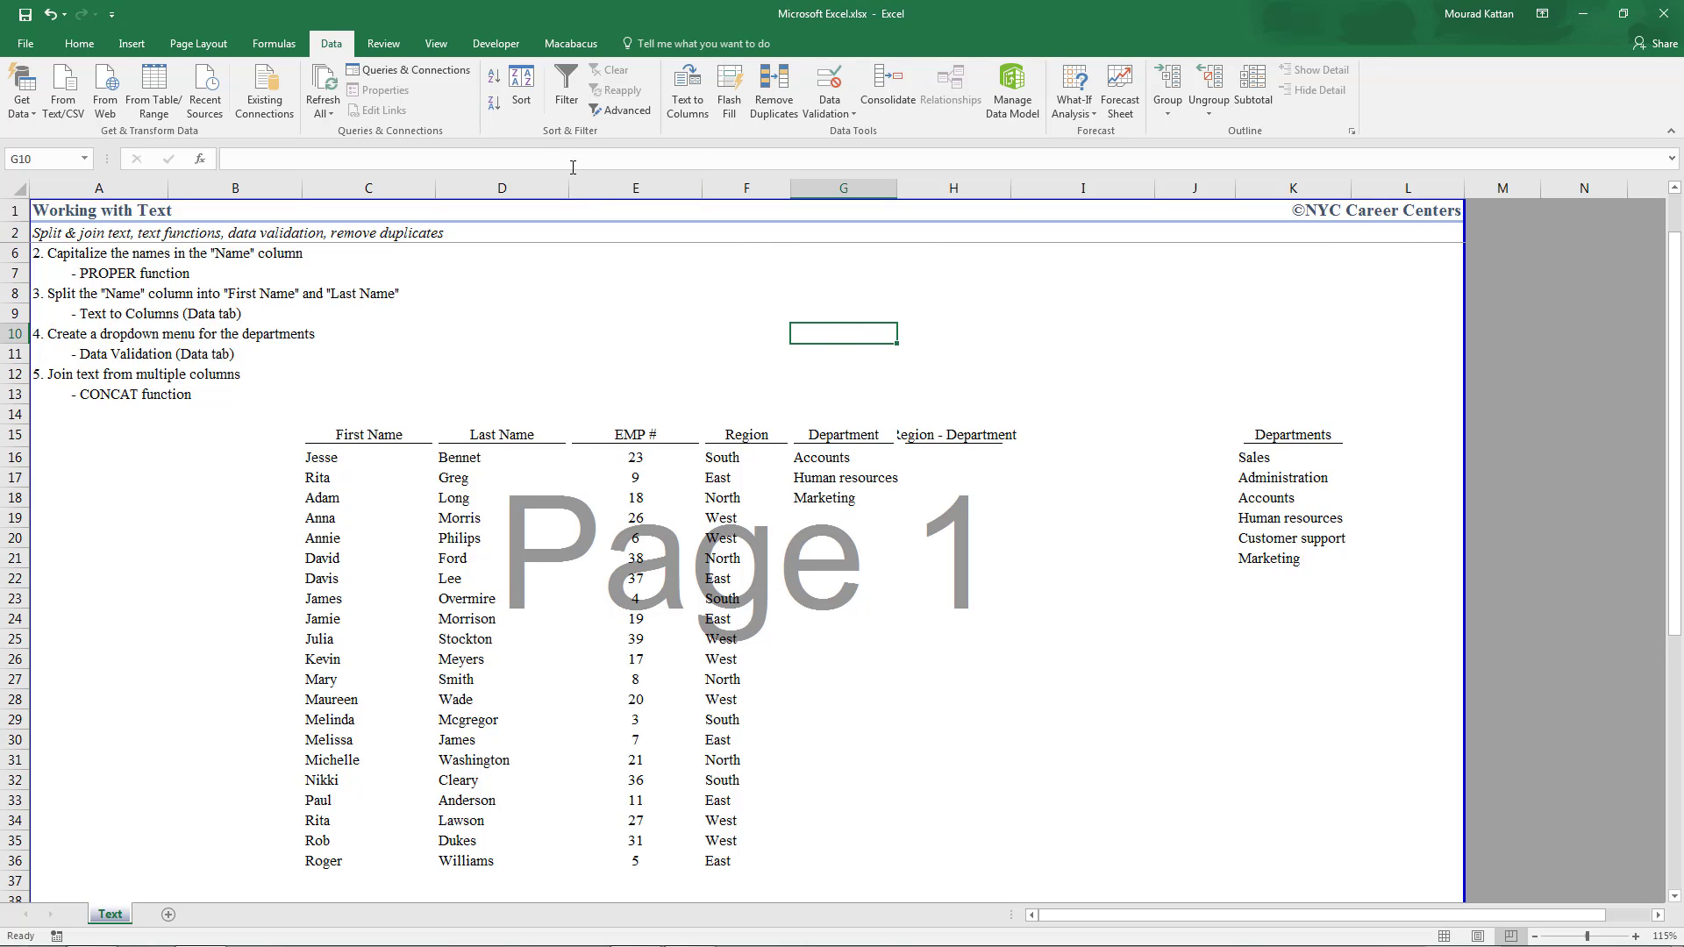
Give G10 a List validation with source 'administrative, accounts, marketing'
click(835, 116)
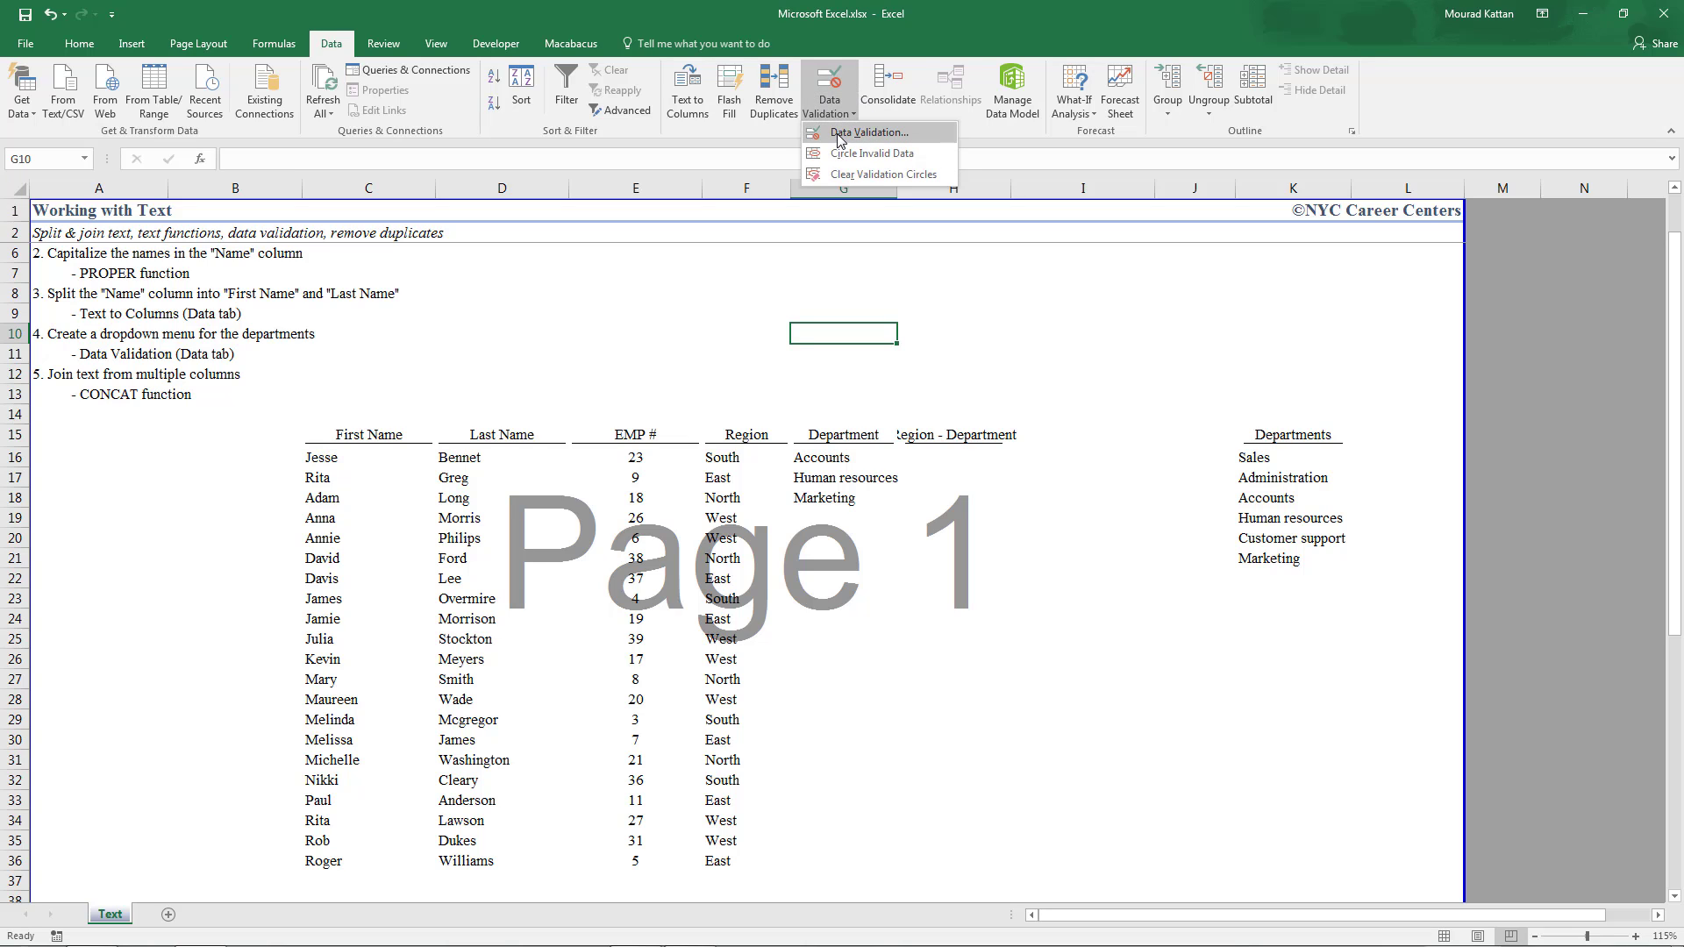
click(838, 127)
click(1264, 342)
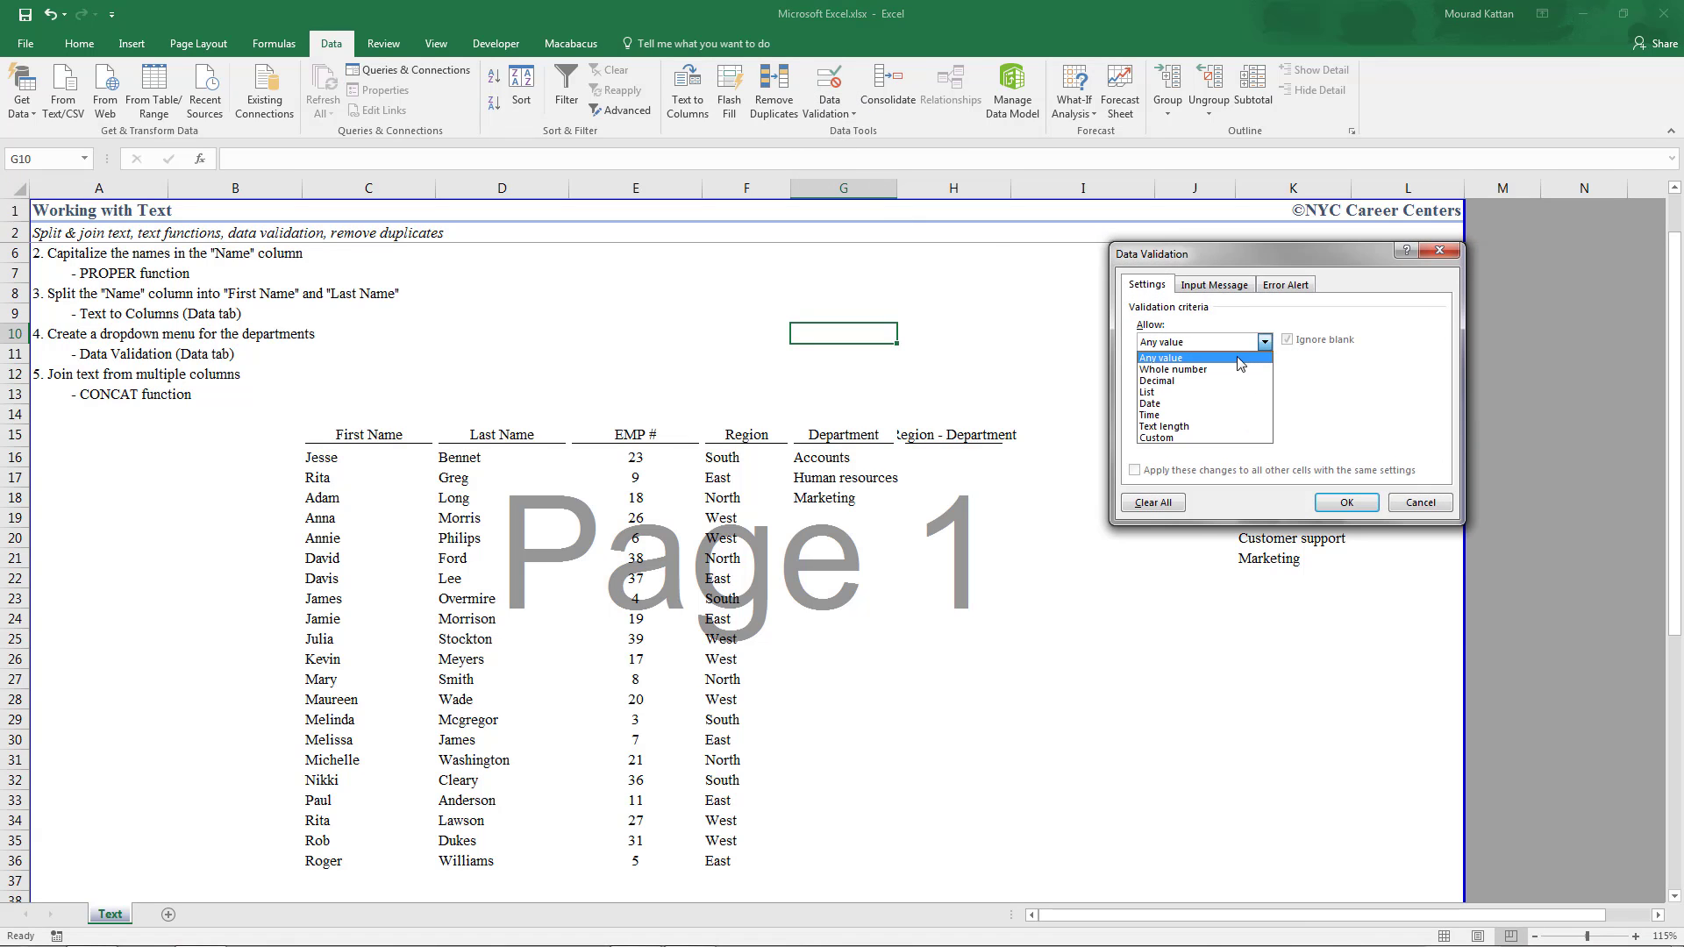
click(1162, 399)
click(1179, 412)
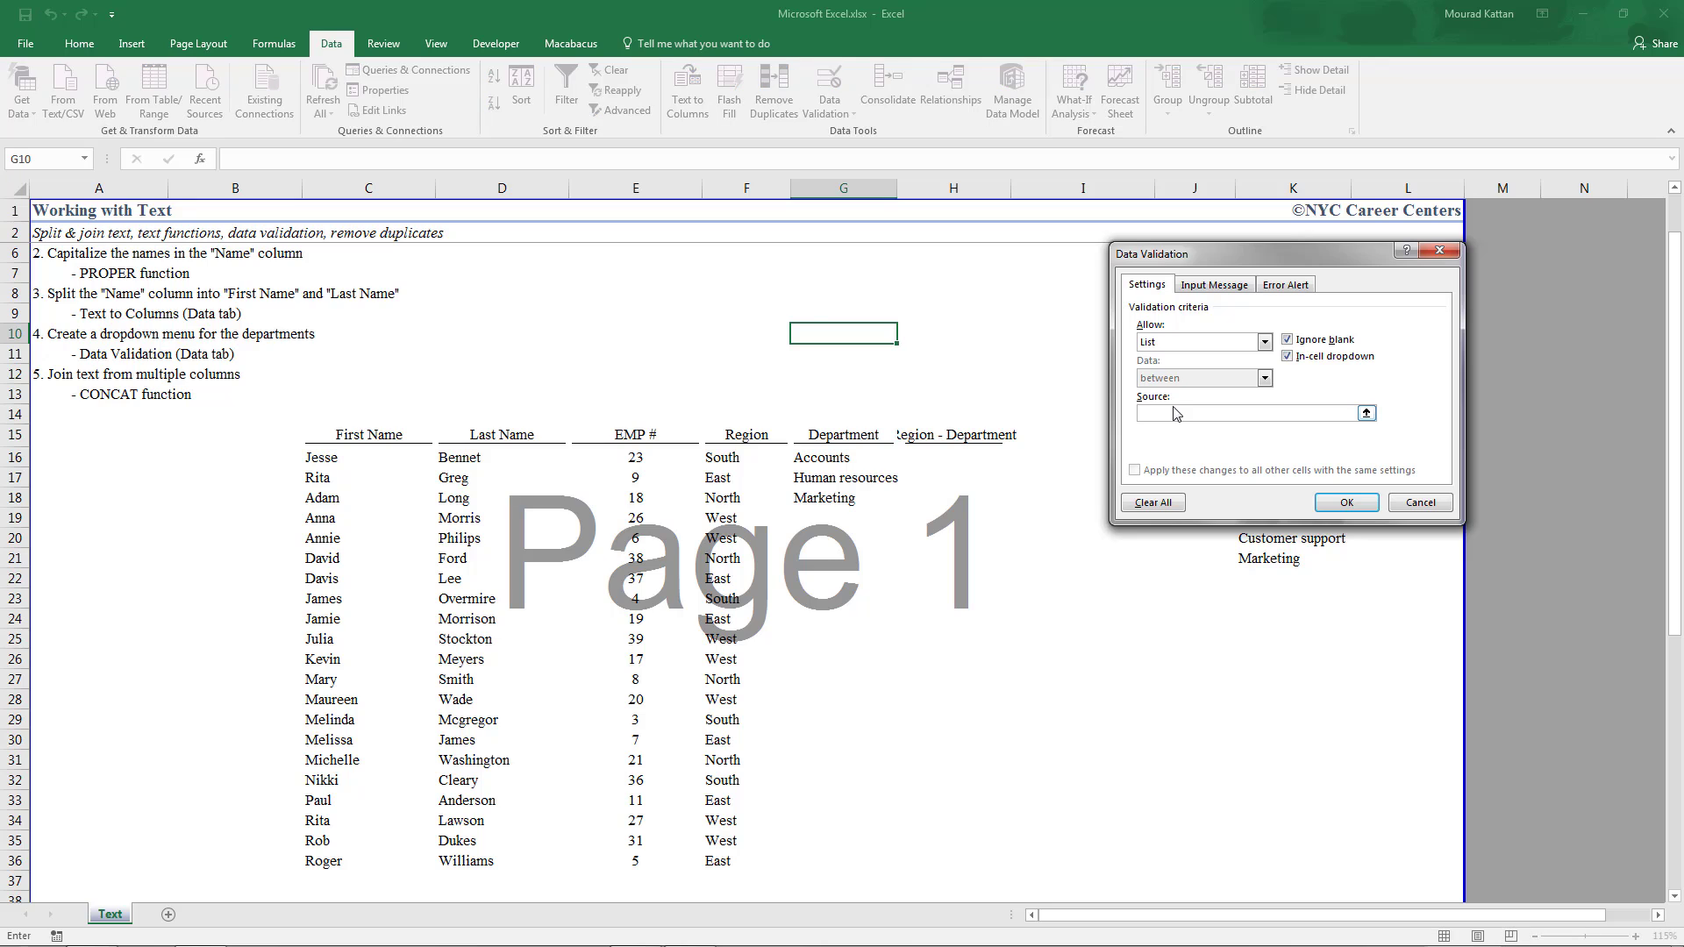
text(administrative, accounts, marketing)
click(1345, 503)
Check the three choices in G10's dropdown without selecting one
click(904, 334)
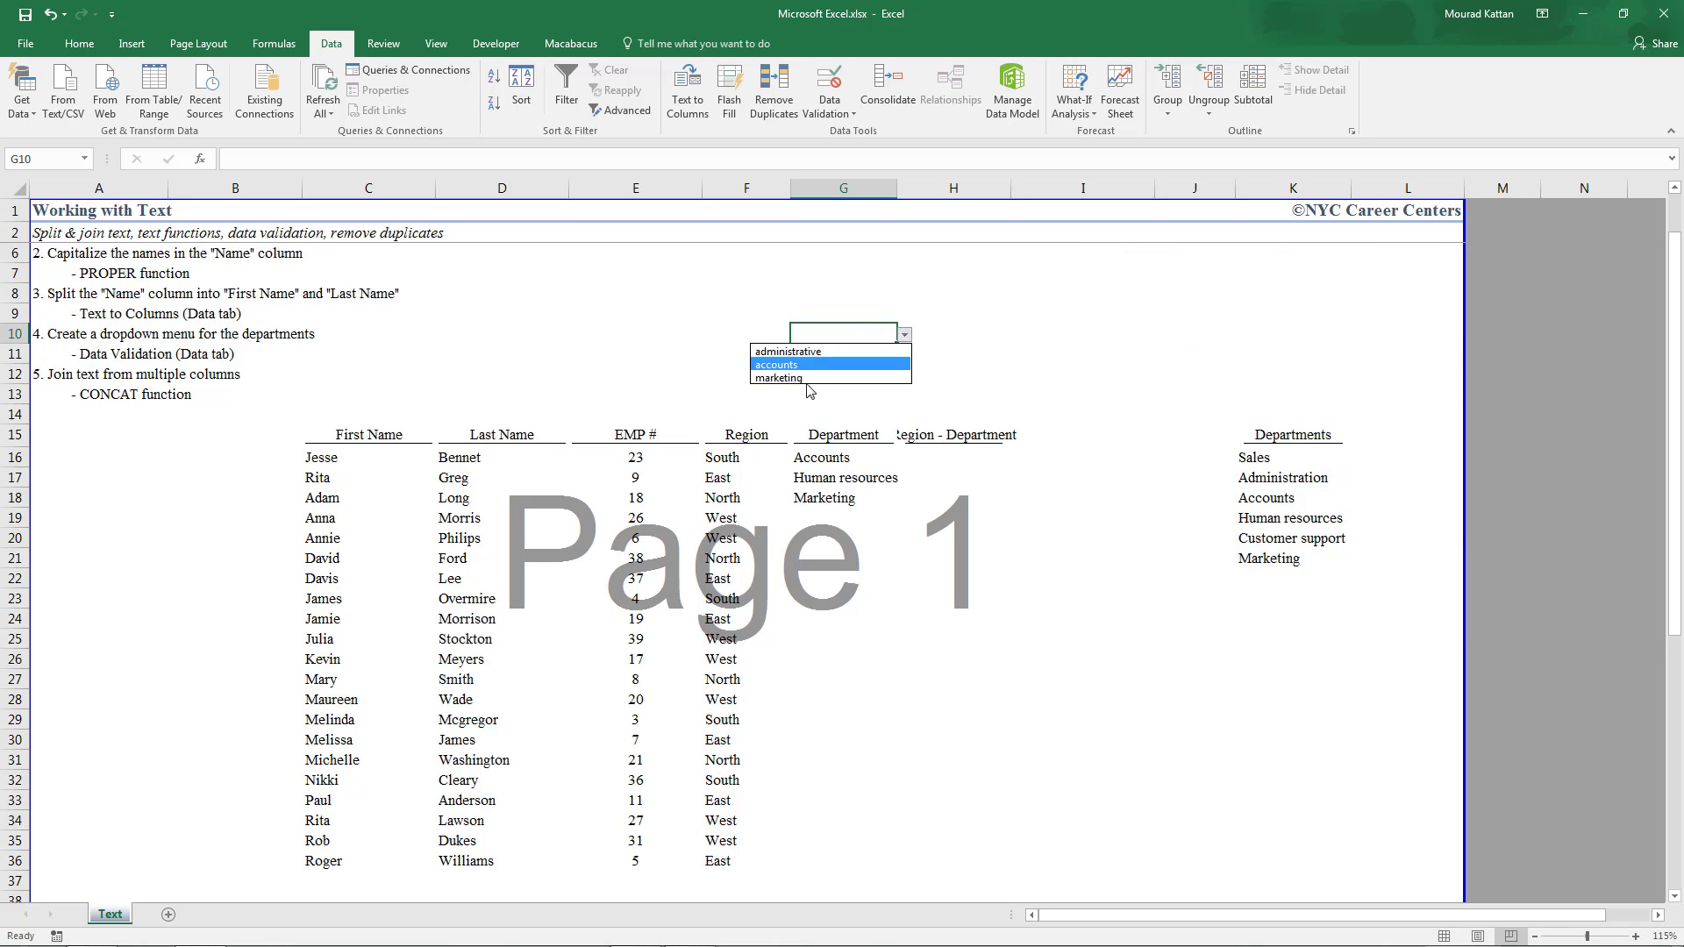
key(Escape)
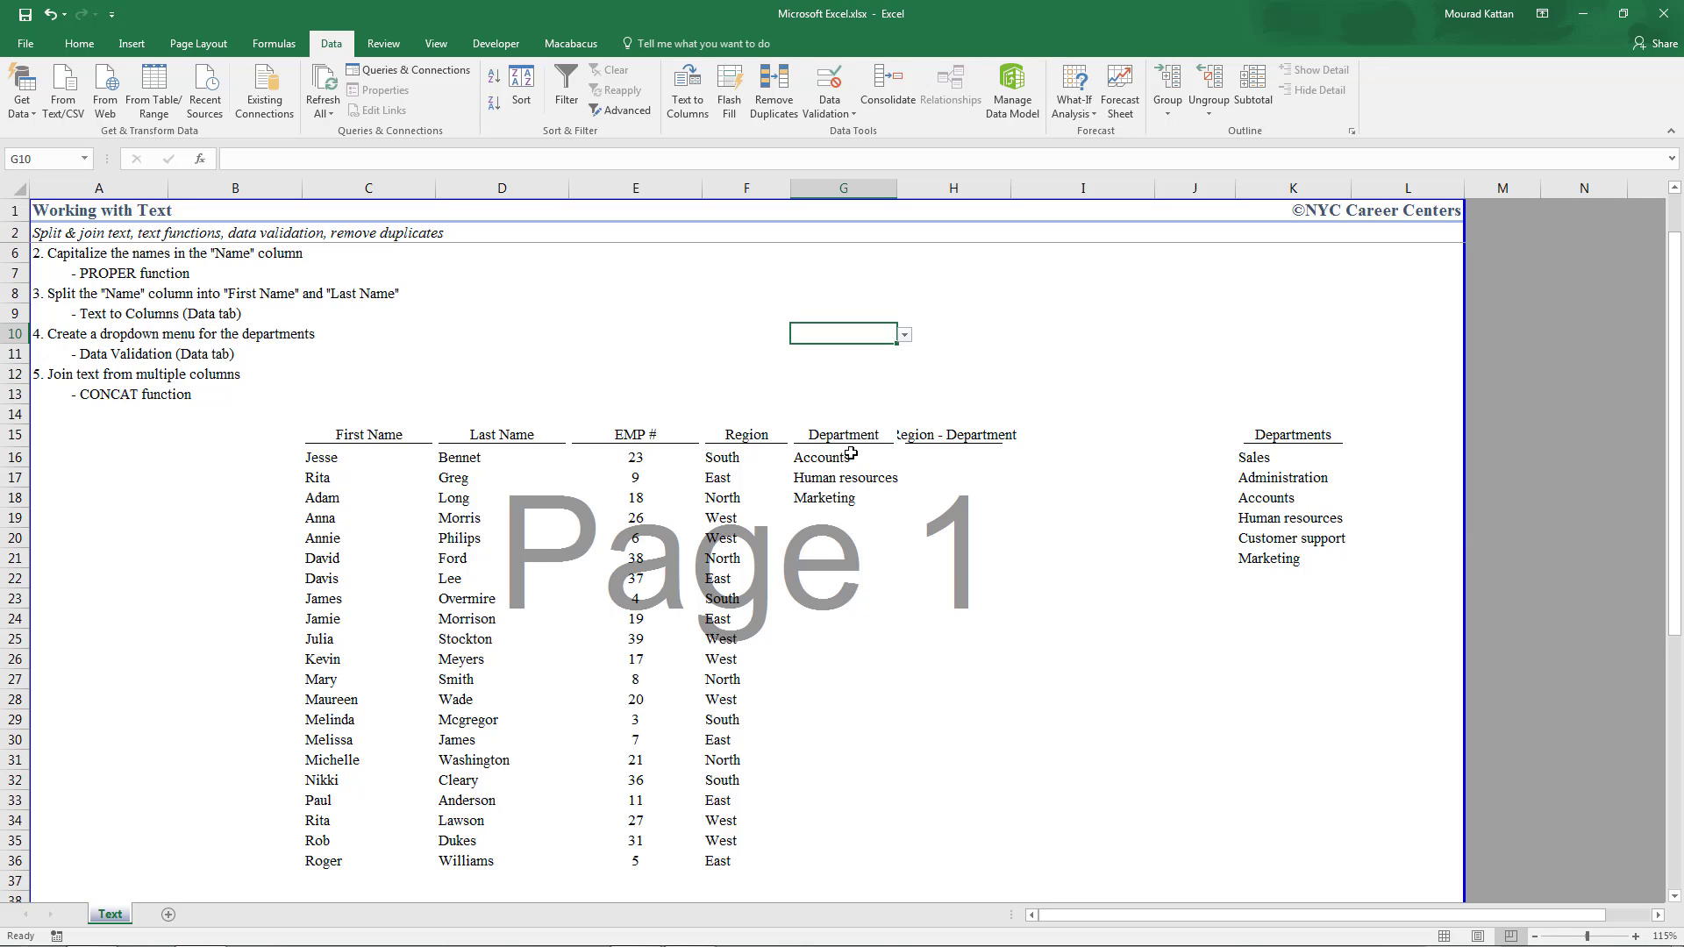
click(850, 454)
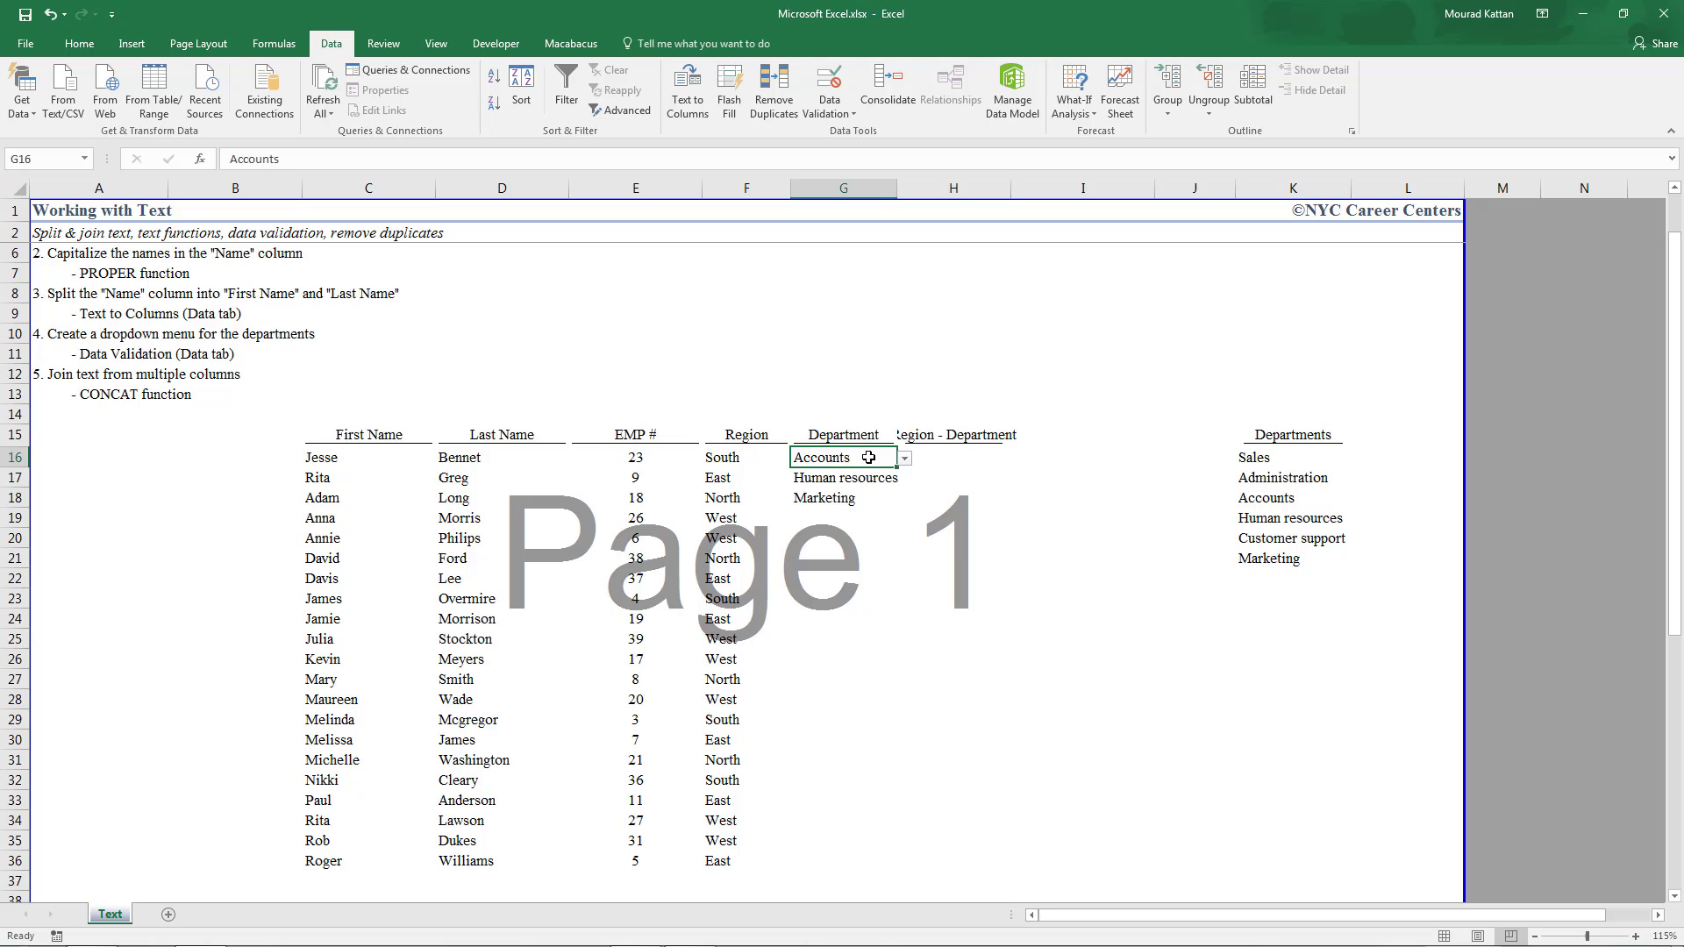
key(Right)
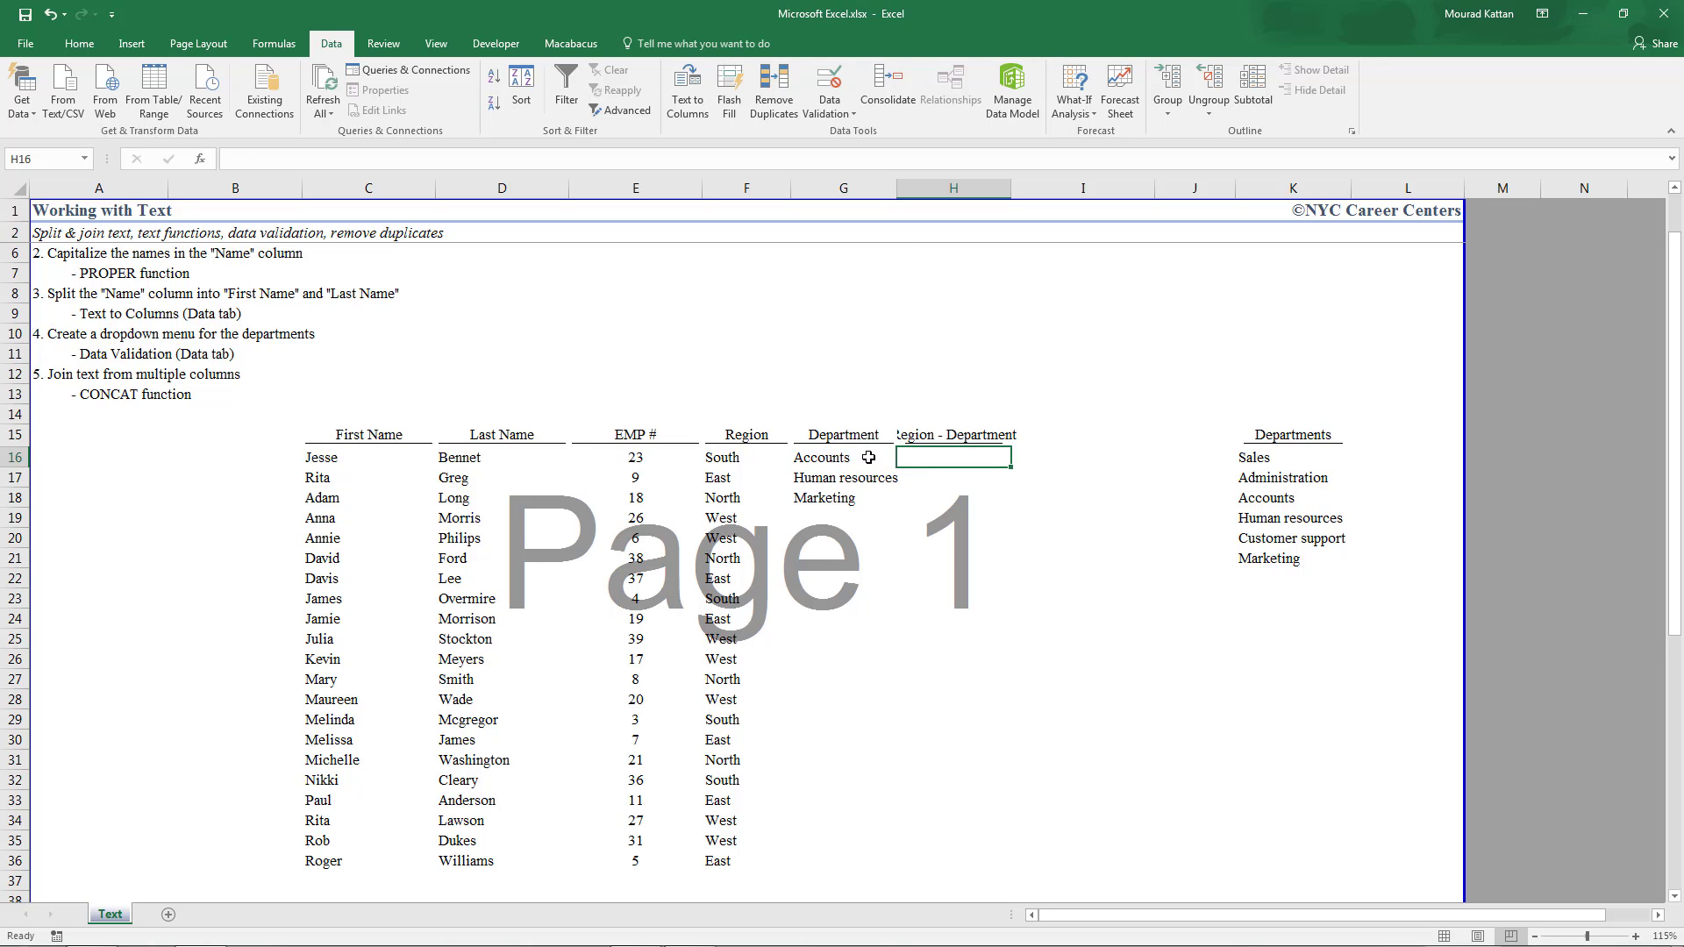
Enter =CONCAT(F16,G16) in H16 to show SouthAccounts
text(=con)
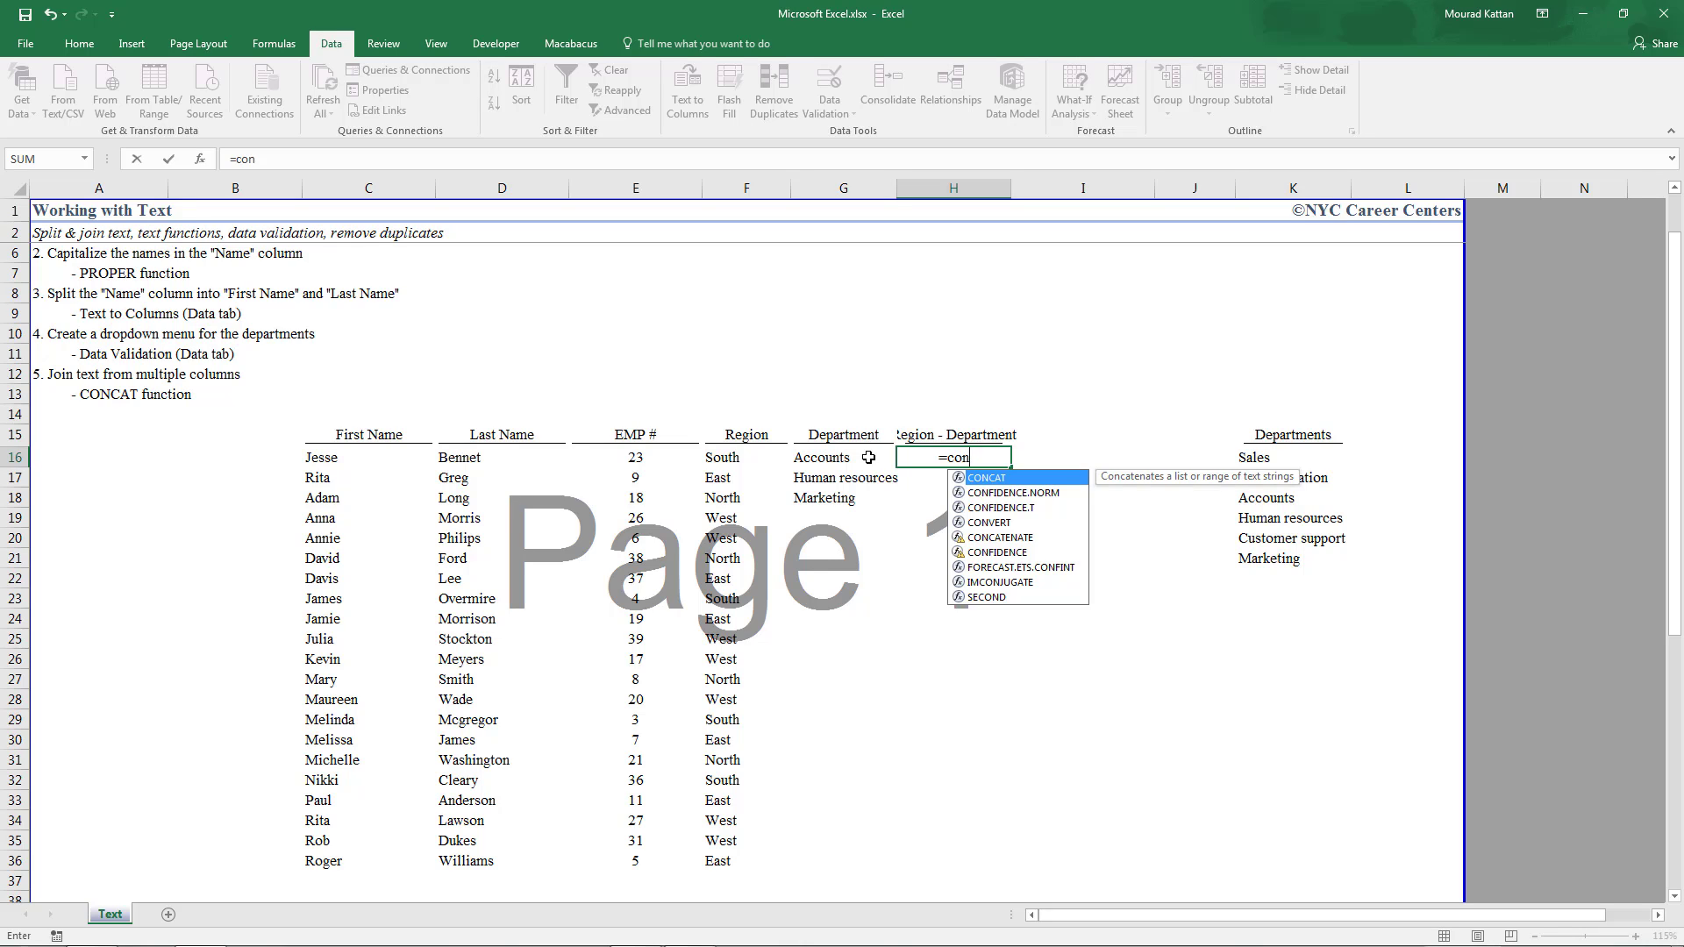
key(Tab)
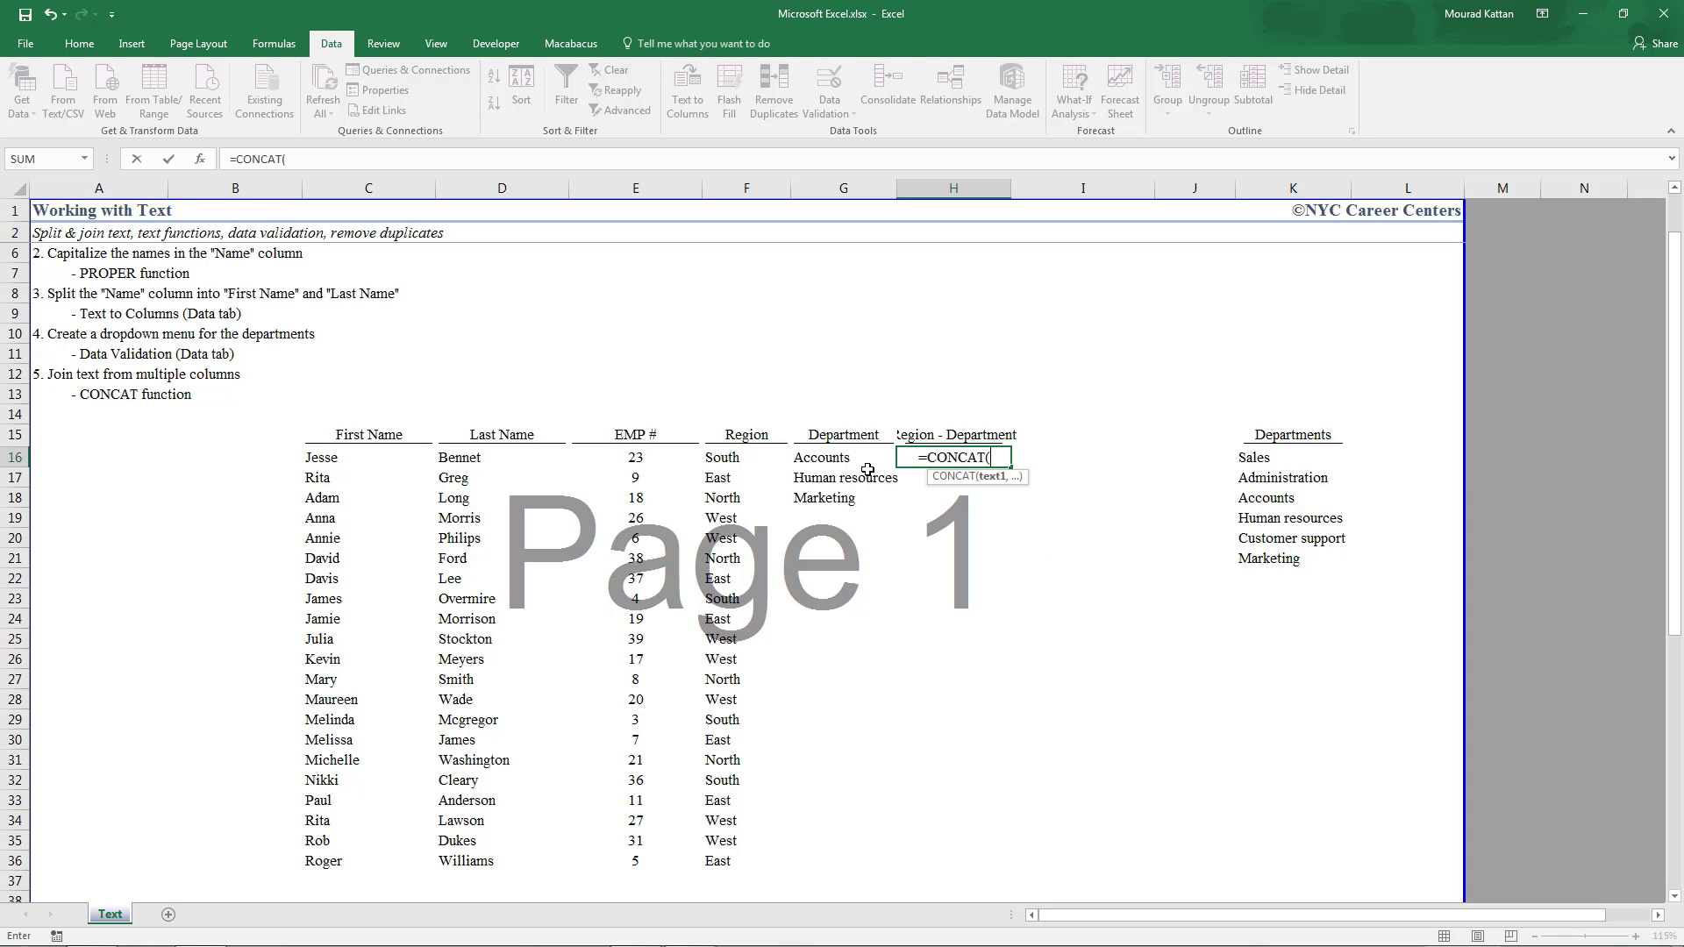
click(739, 455)
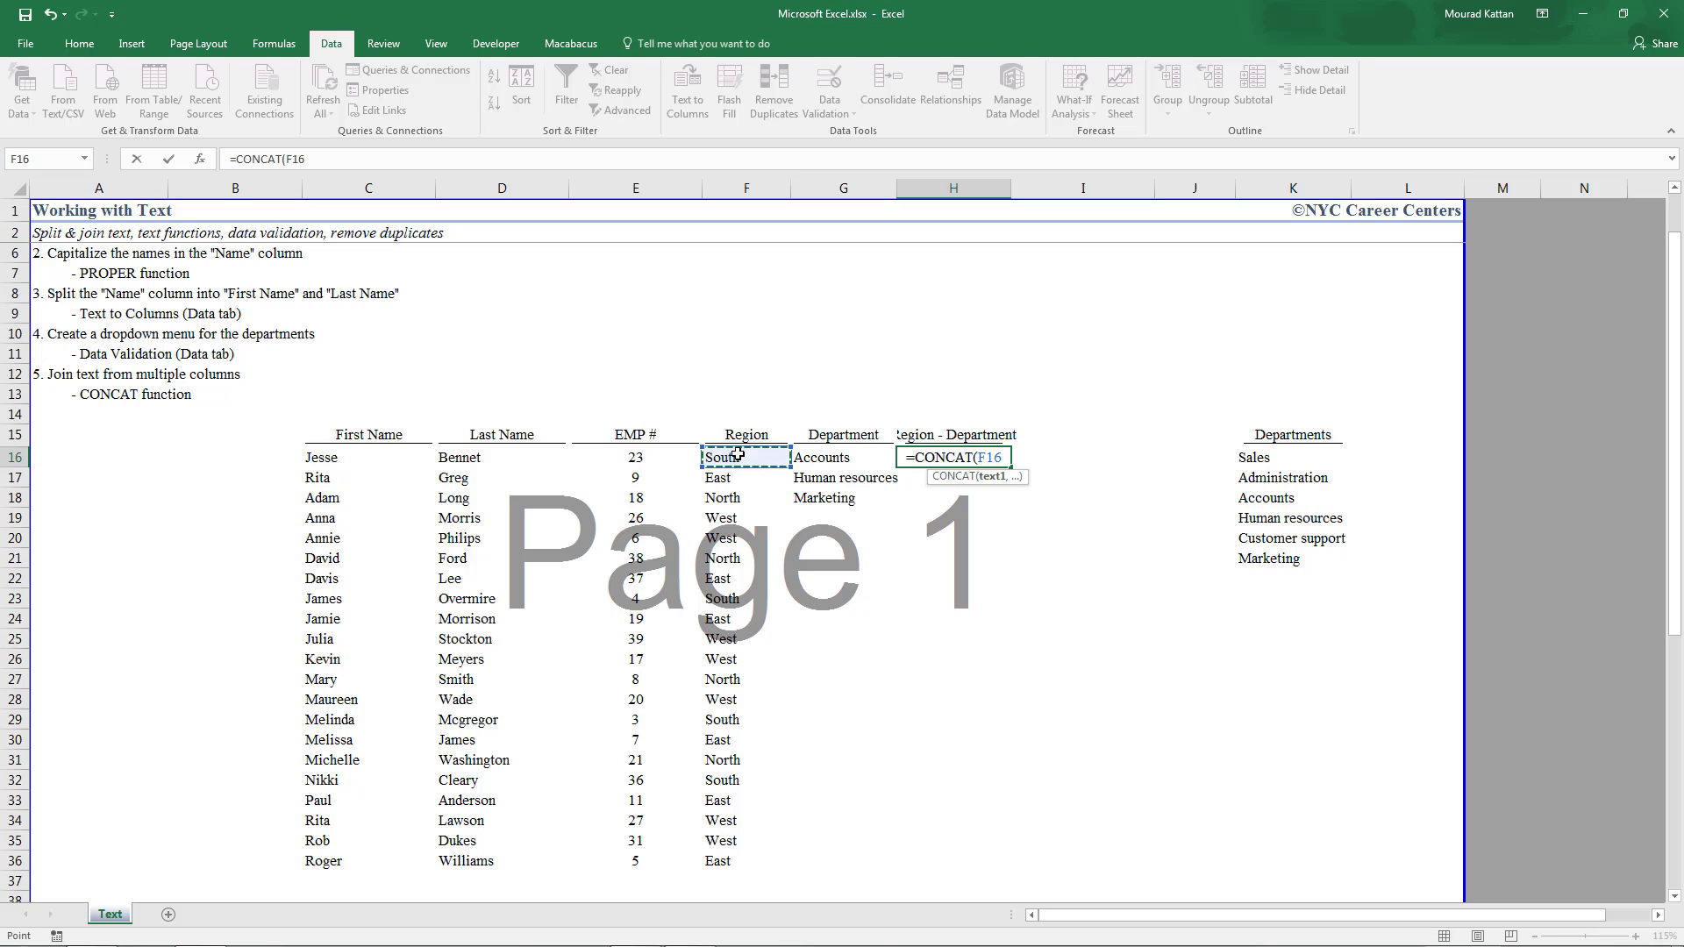
text(,)
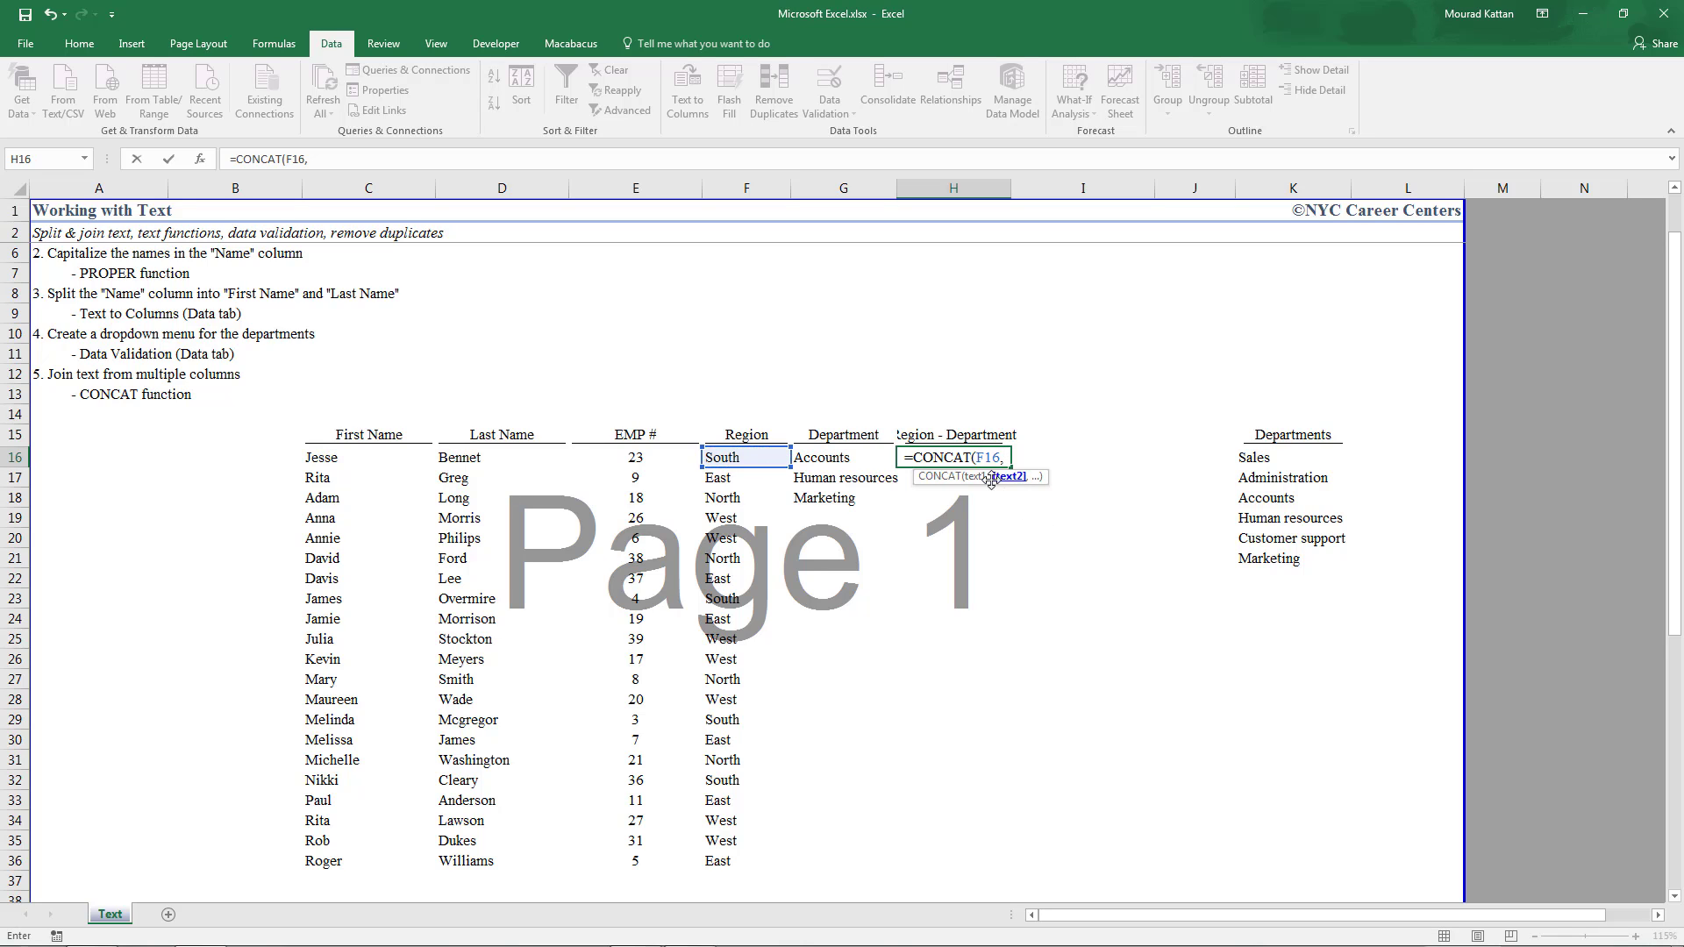
click(842, 457)
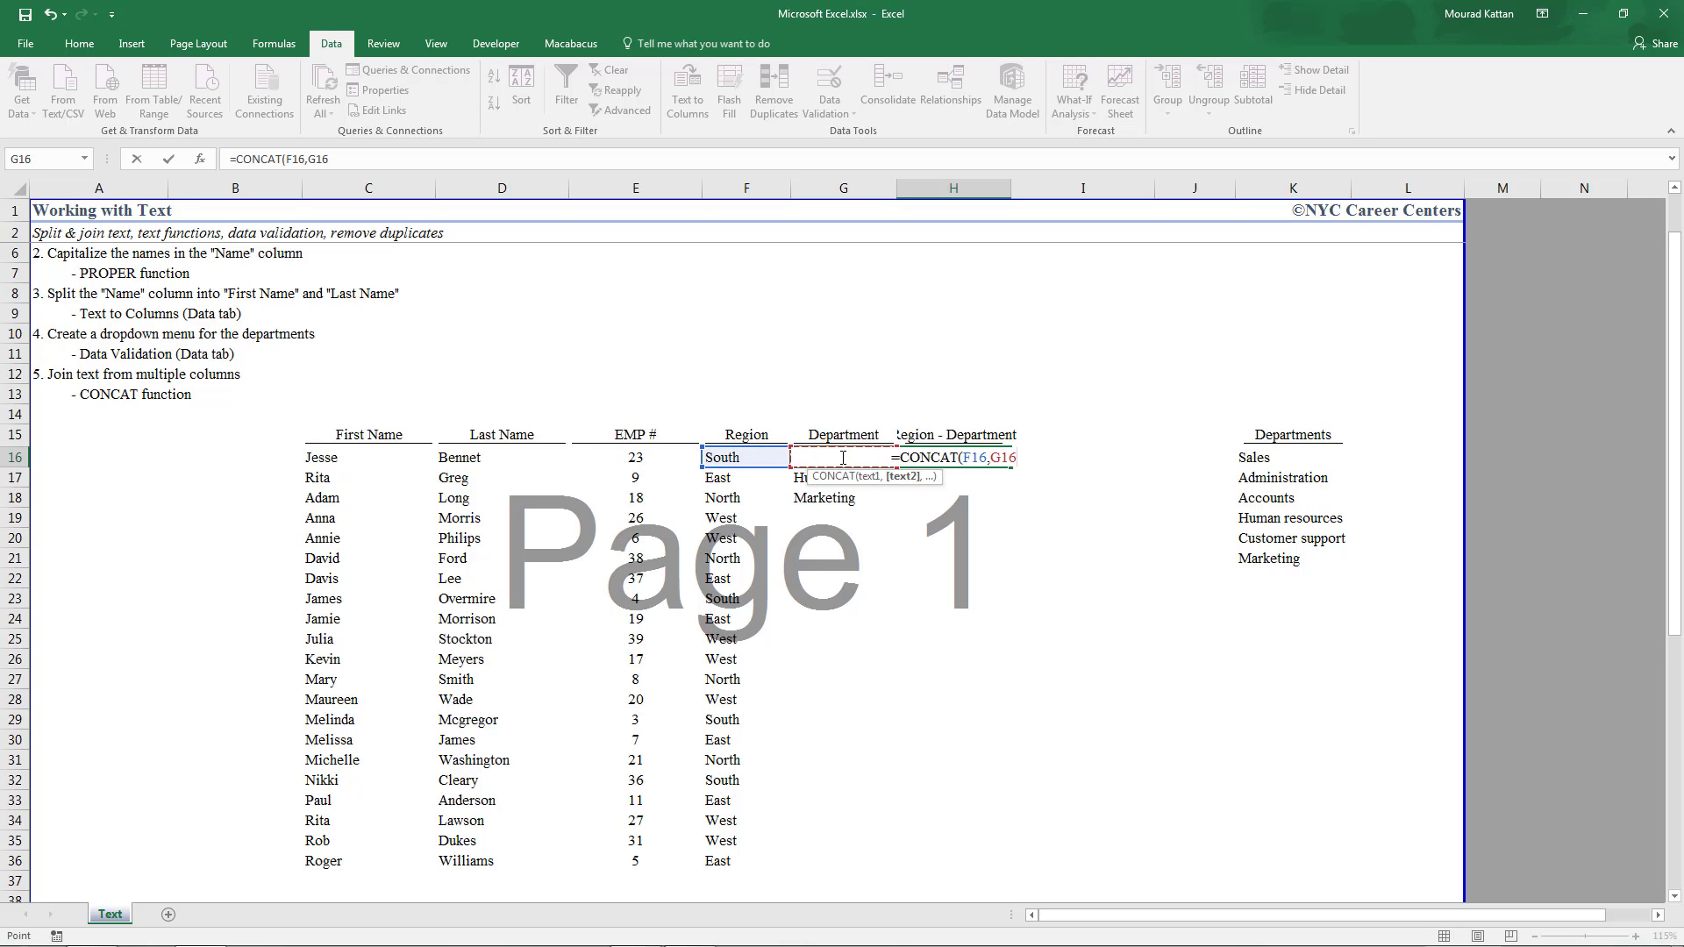
text())
key(Return)
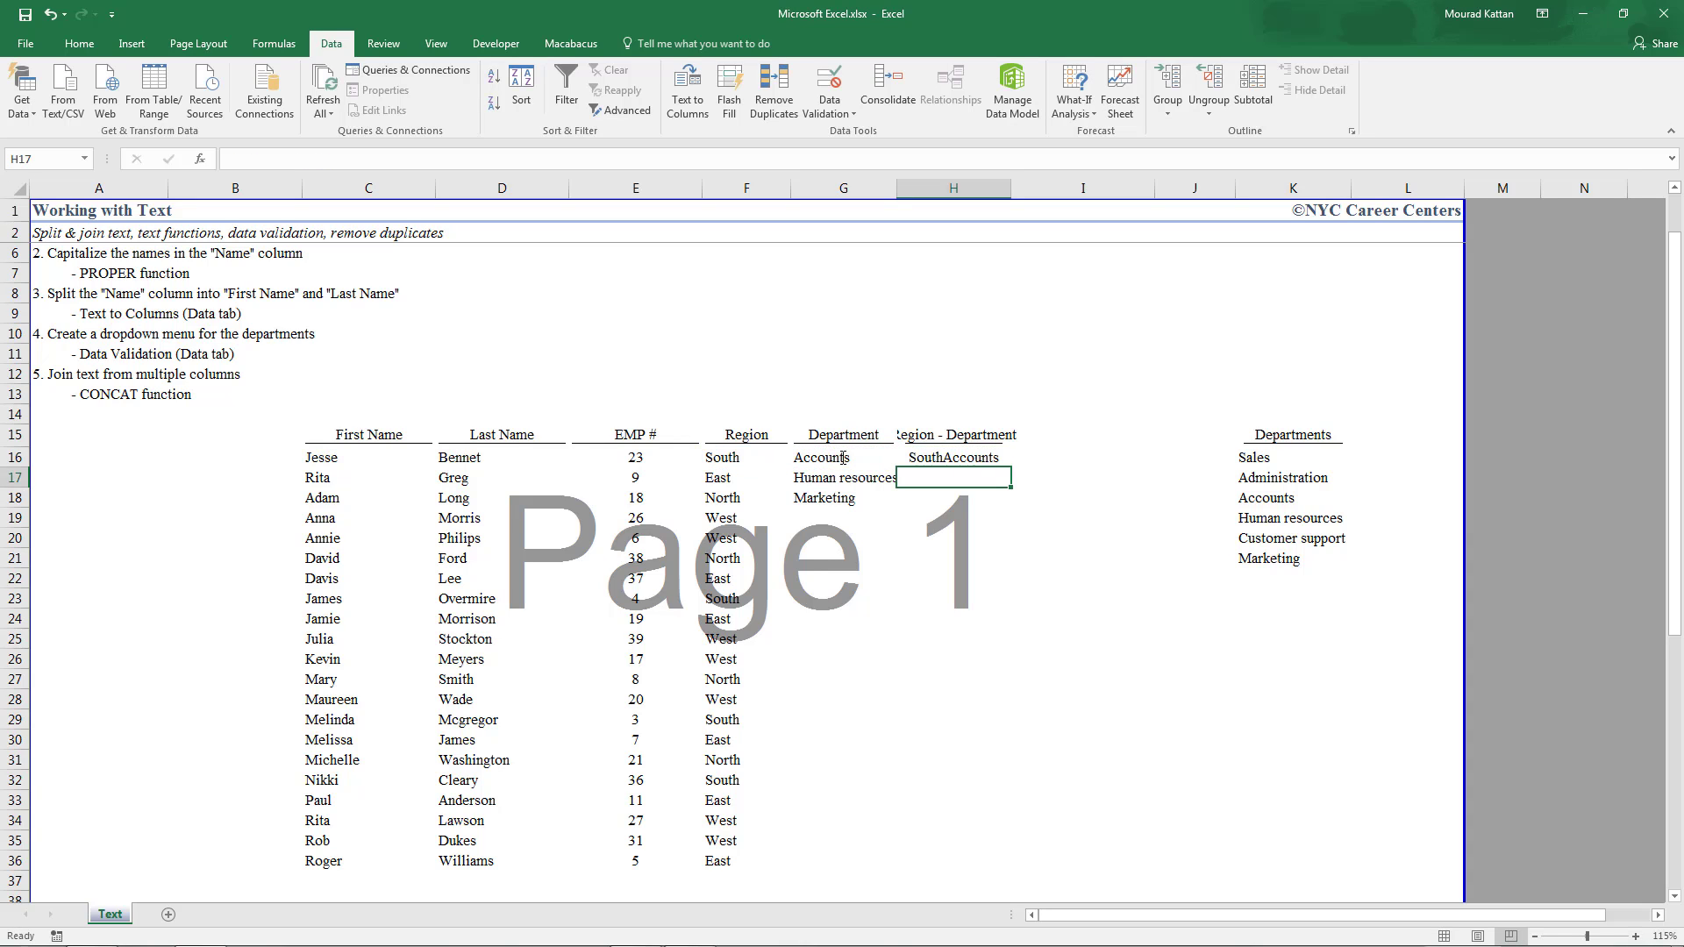
key(Up)
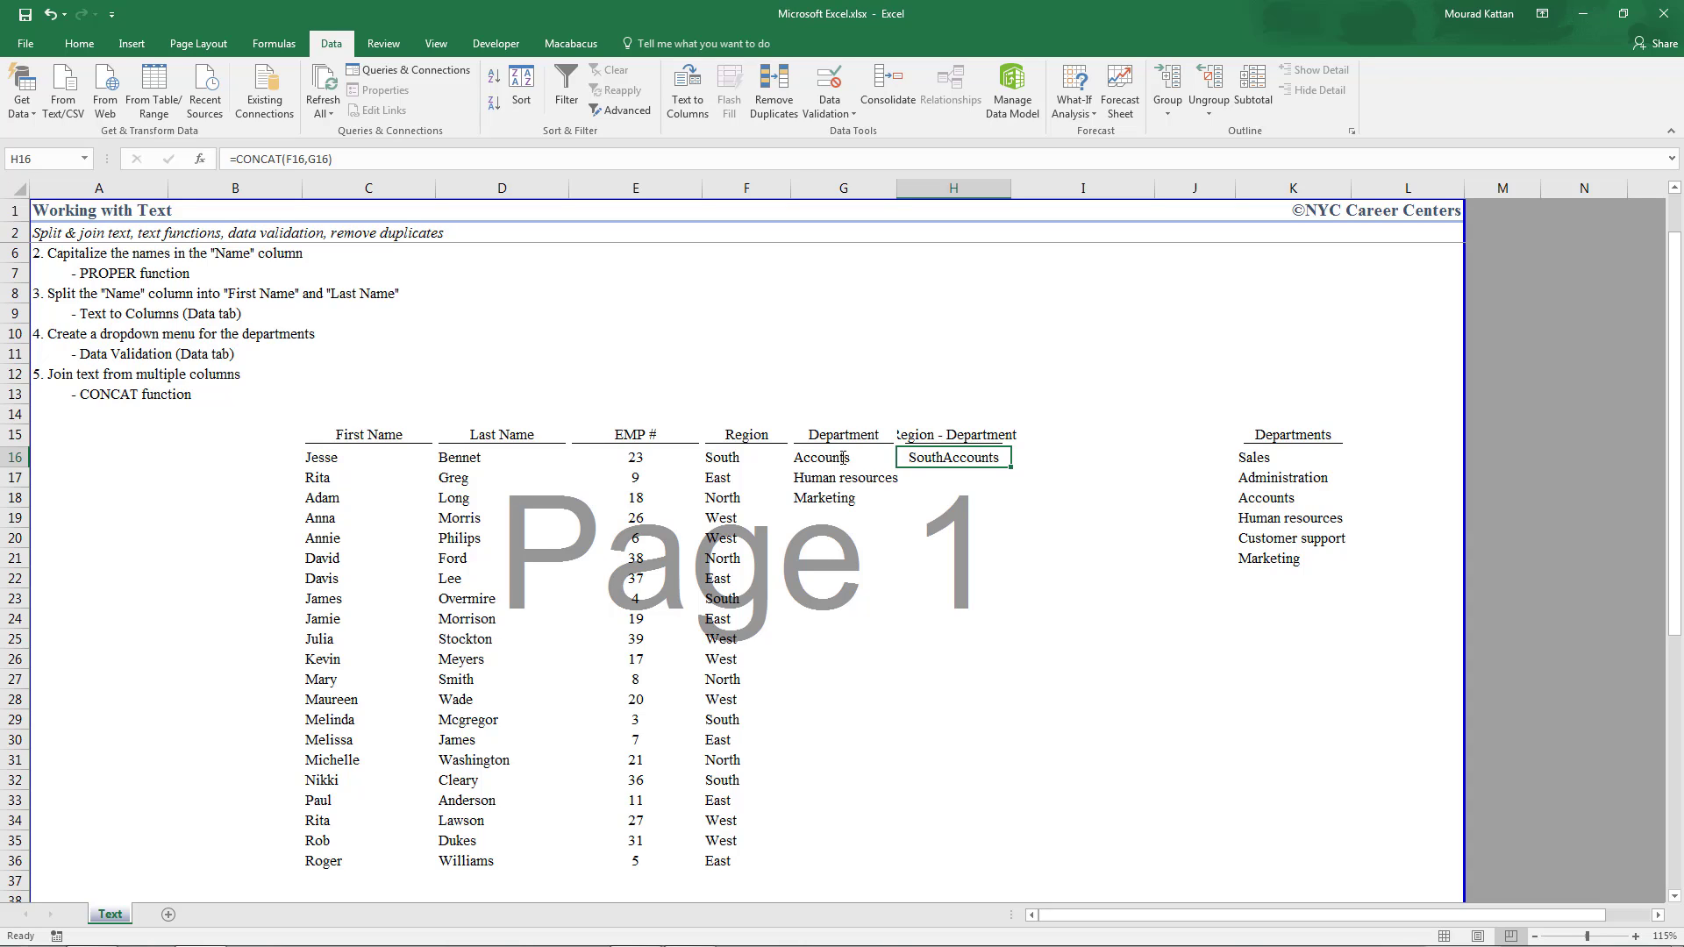
Fix the formula error and change H16 to =CONCAT(F16,"-",G16), showing South-Accounts
key(F2)
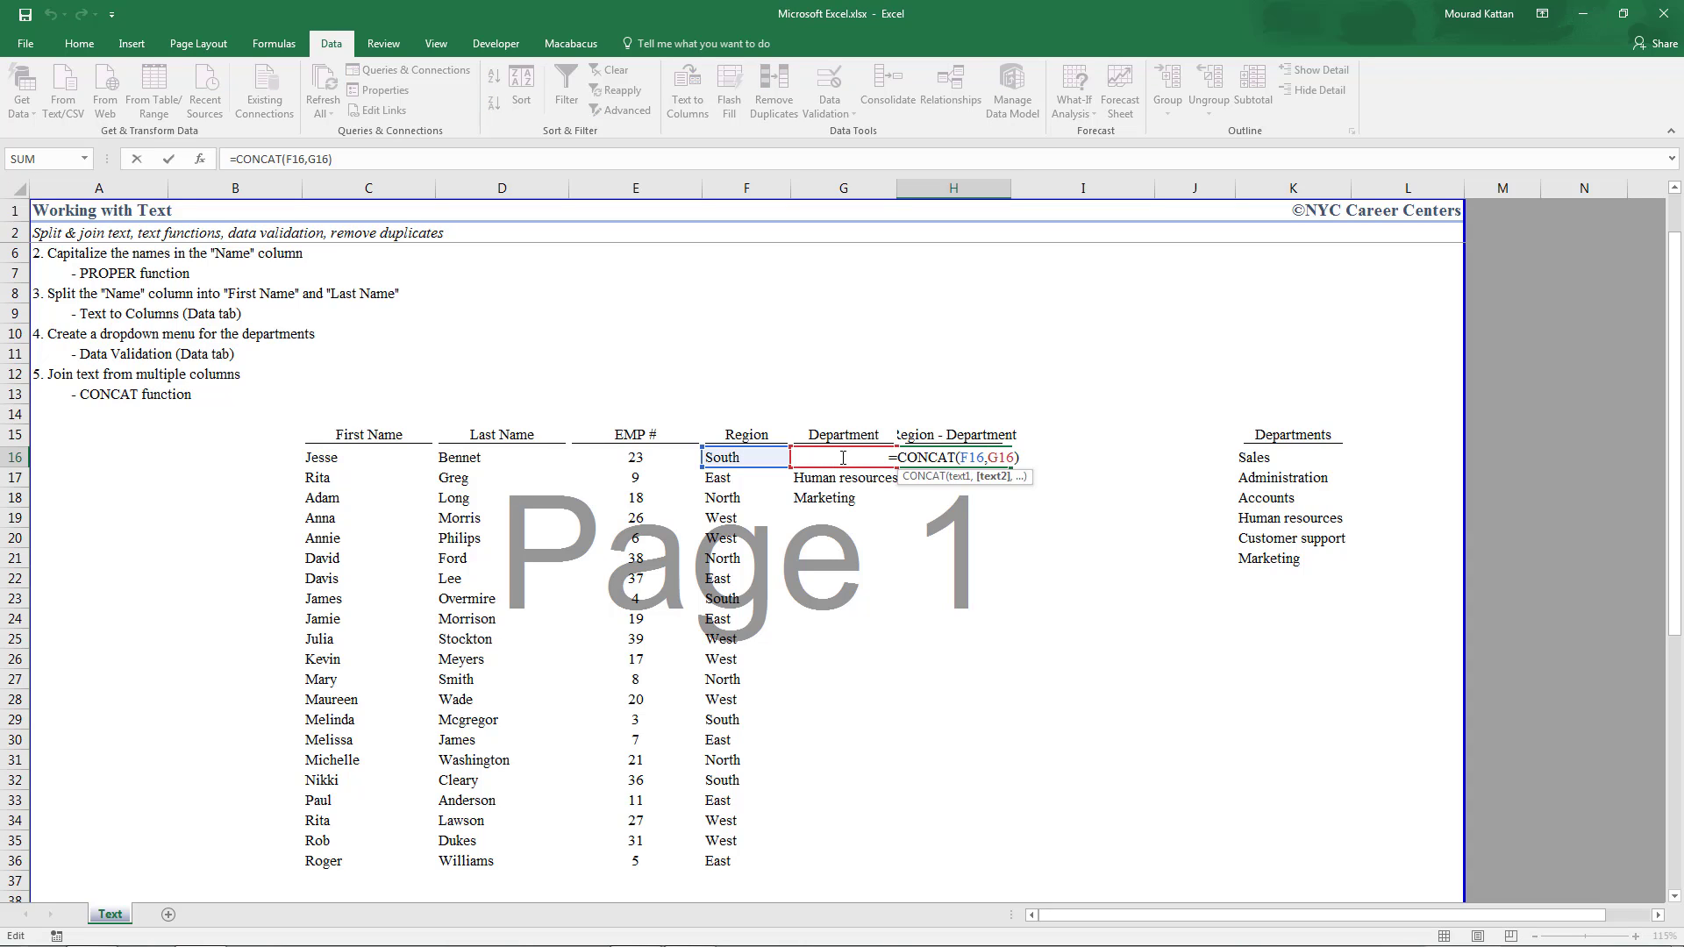
text(-)
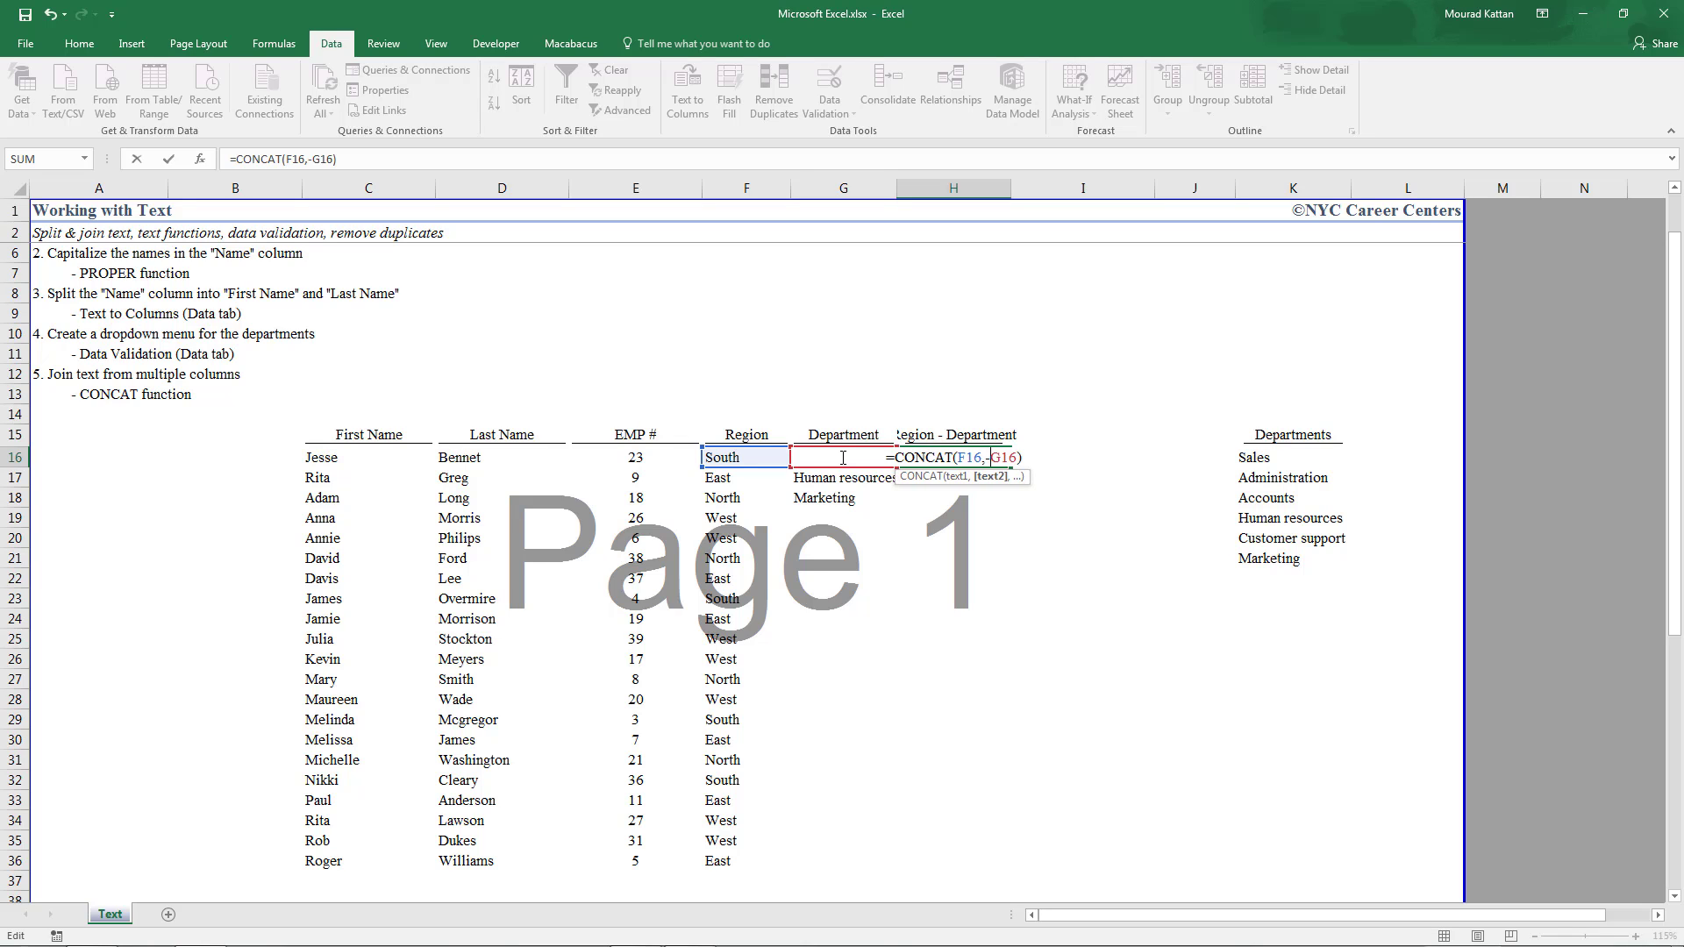
text(,)
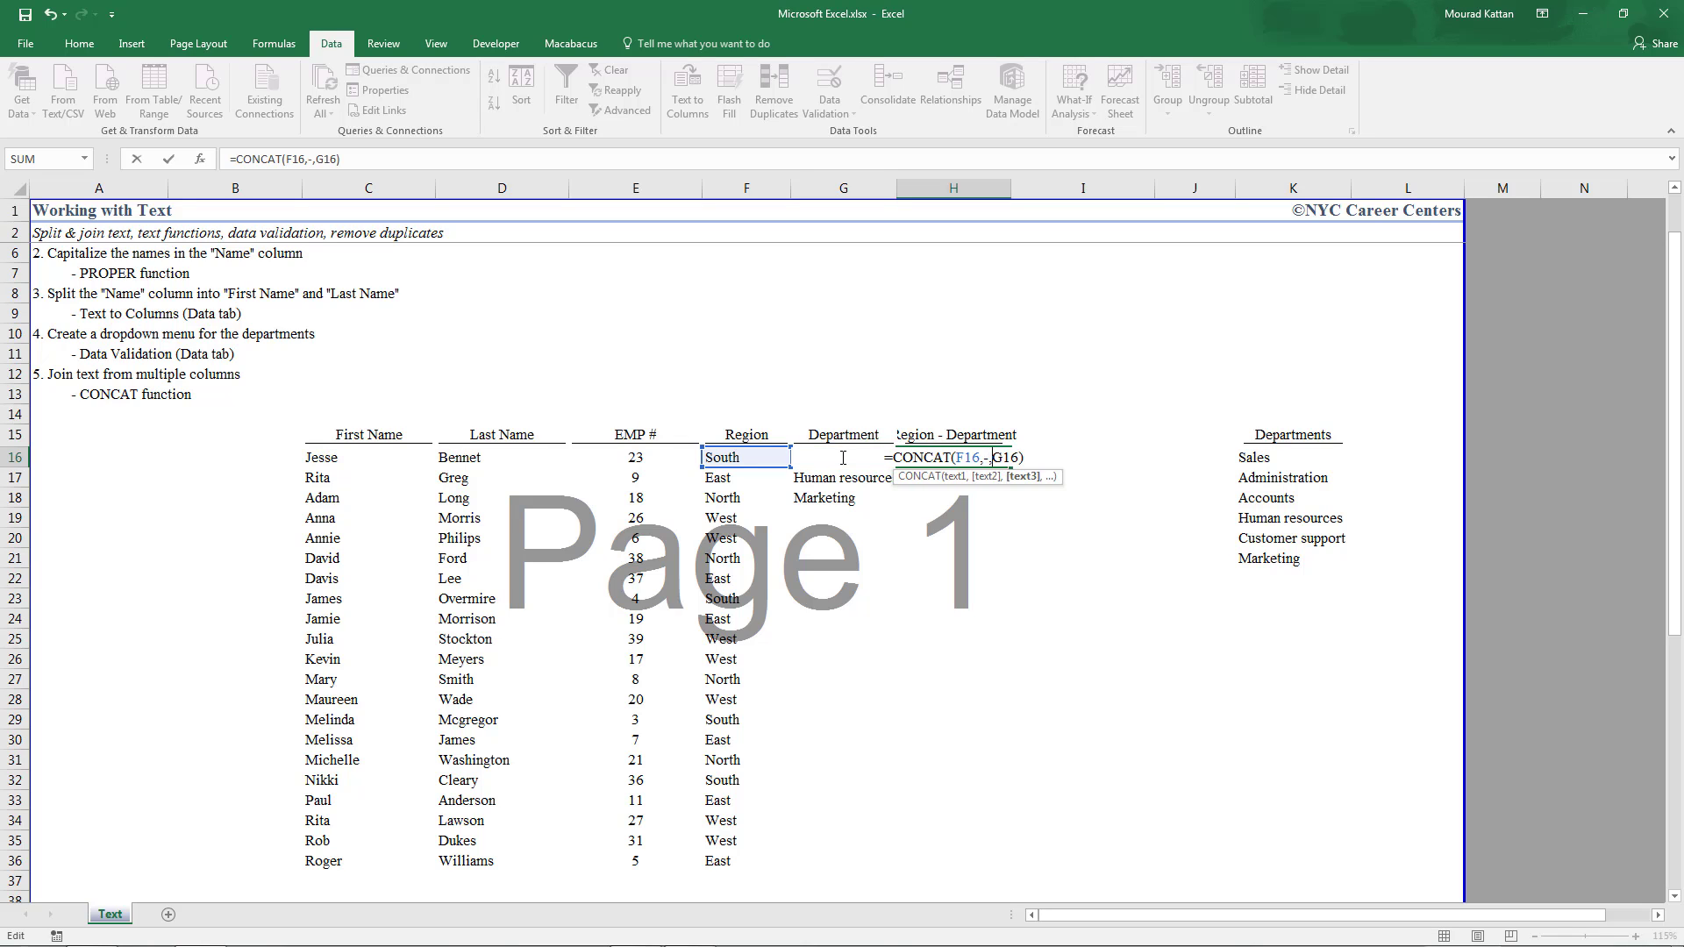
key(Return)
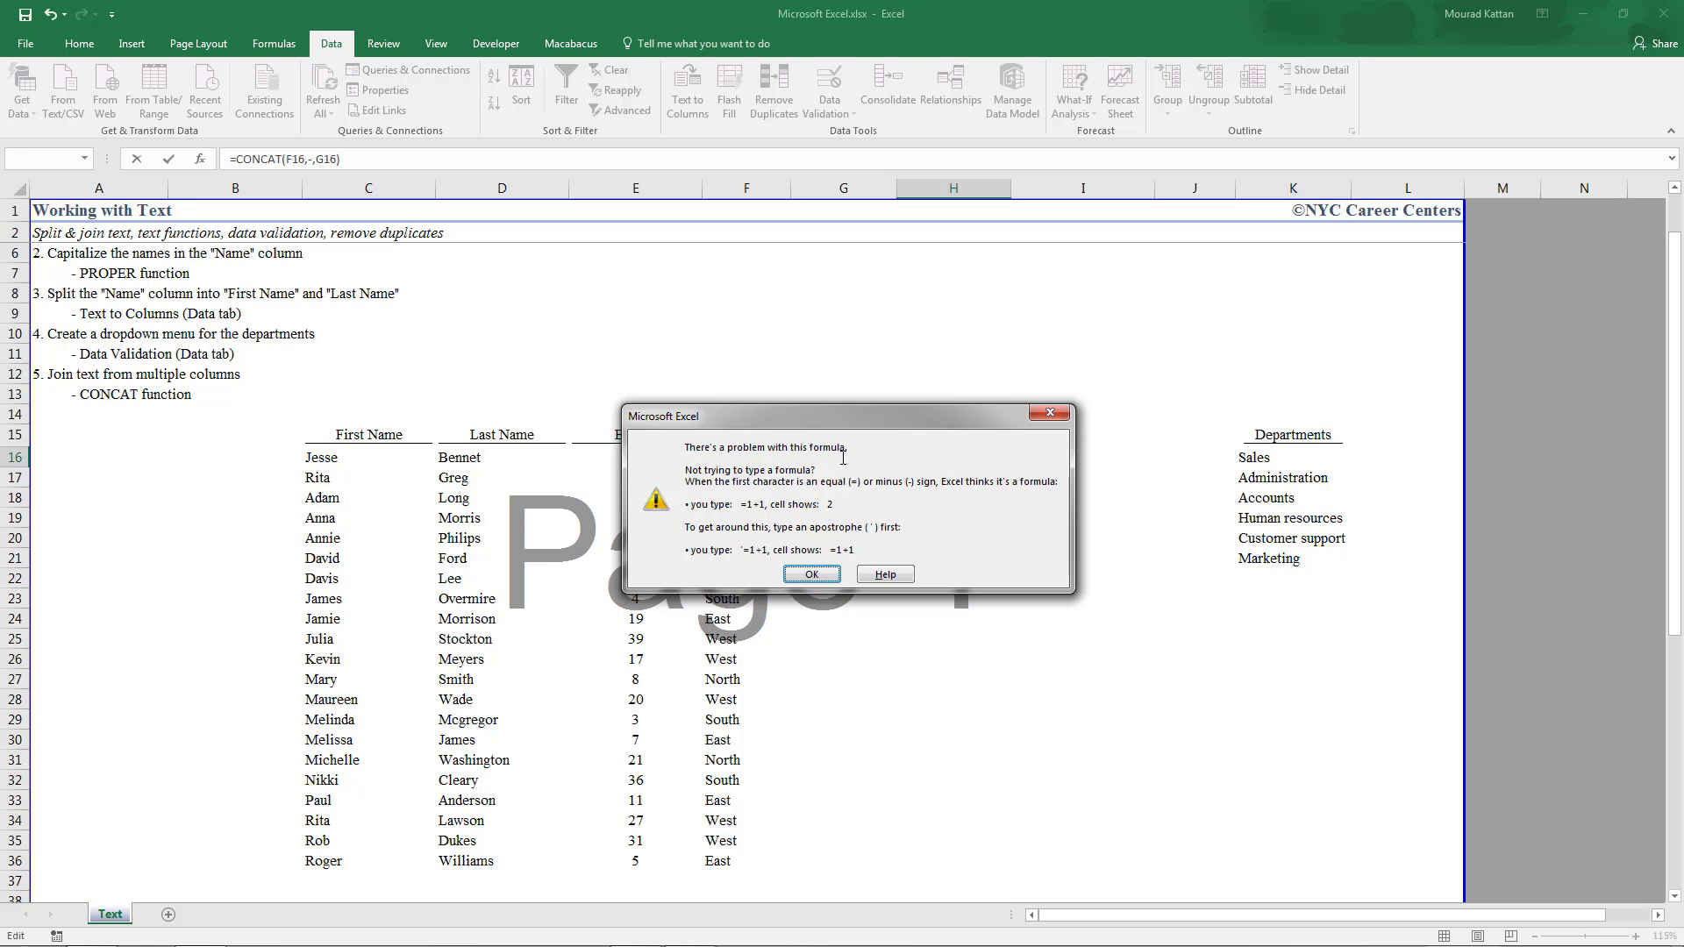
key(Return)
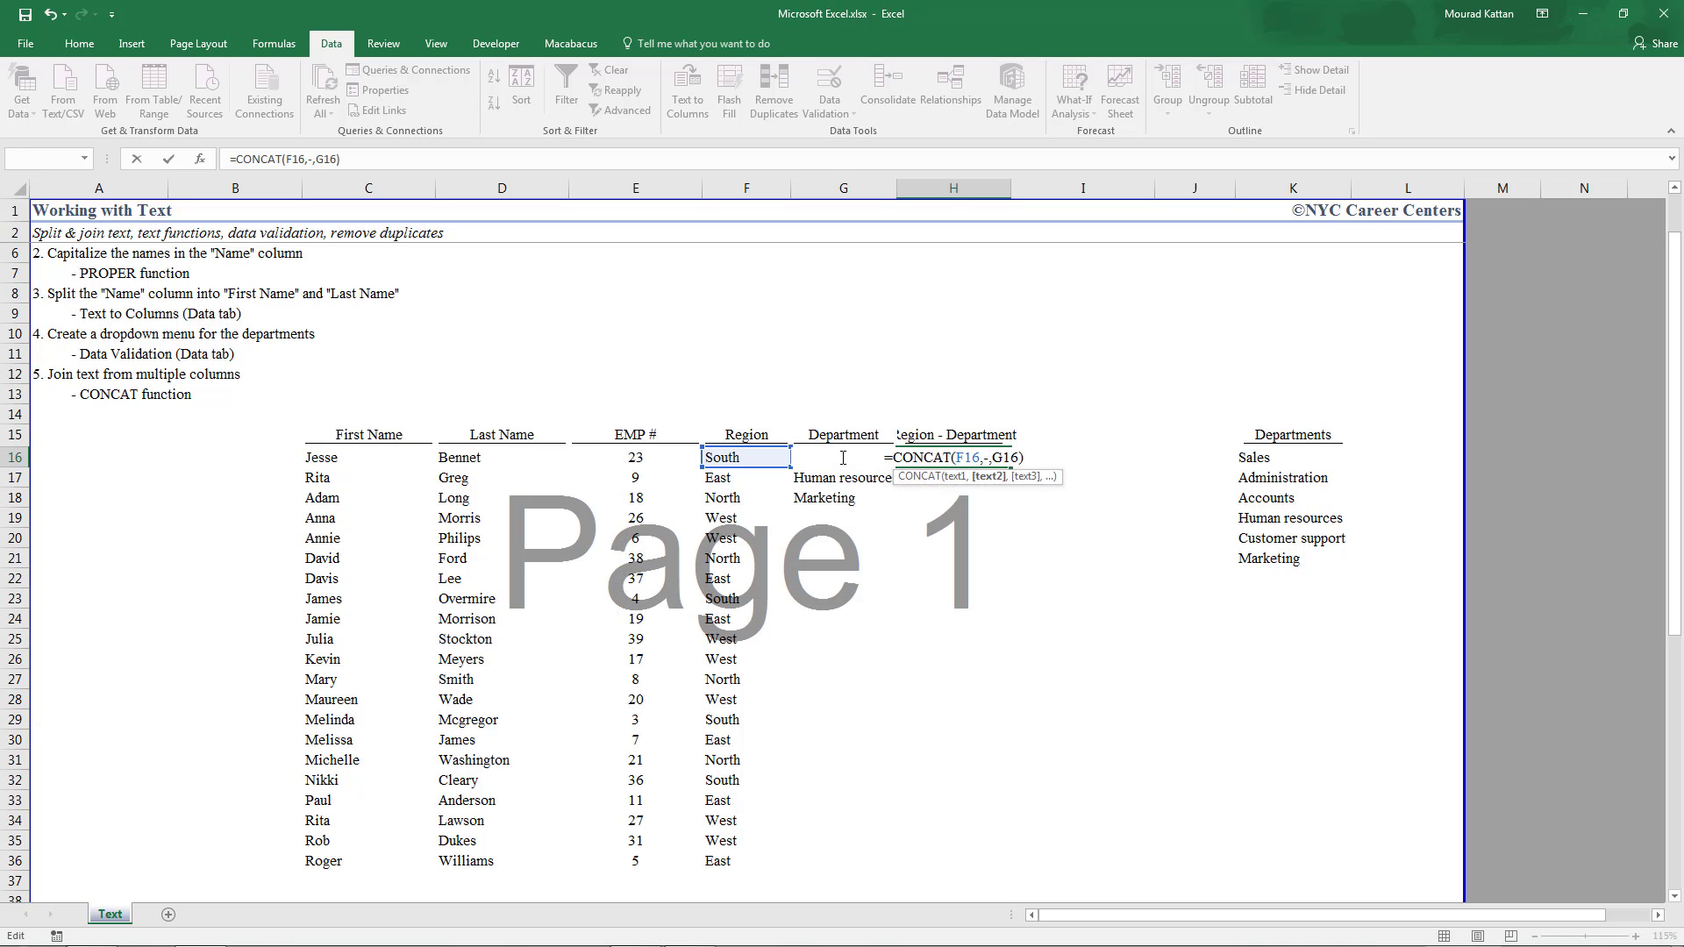
text("-)
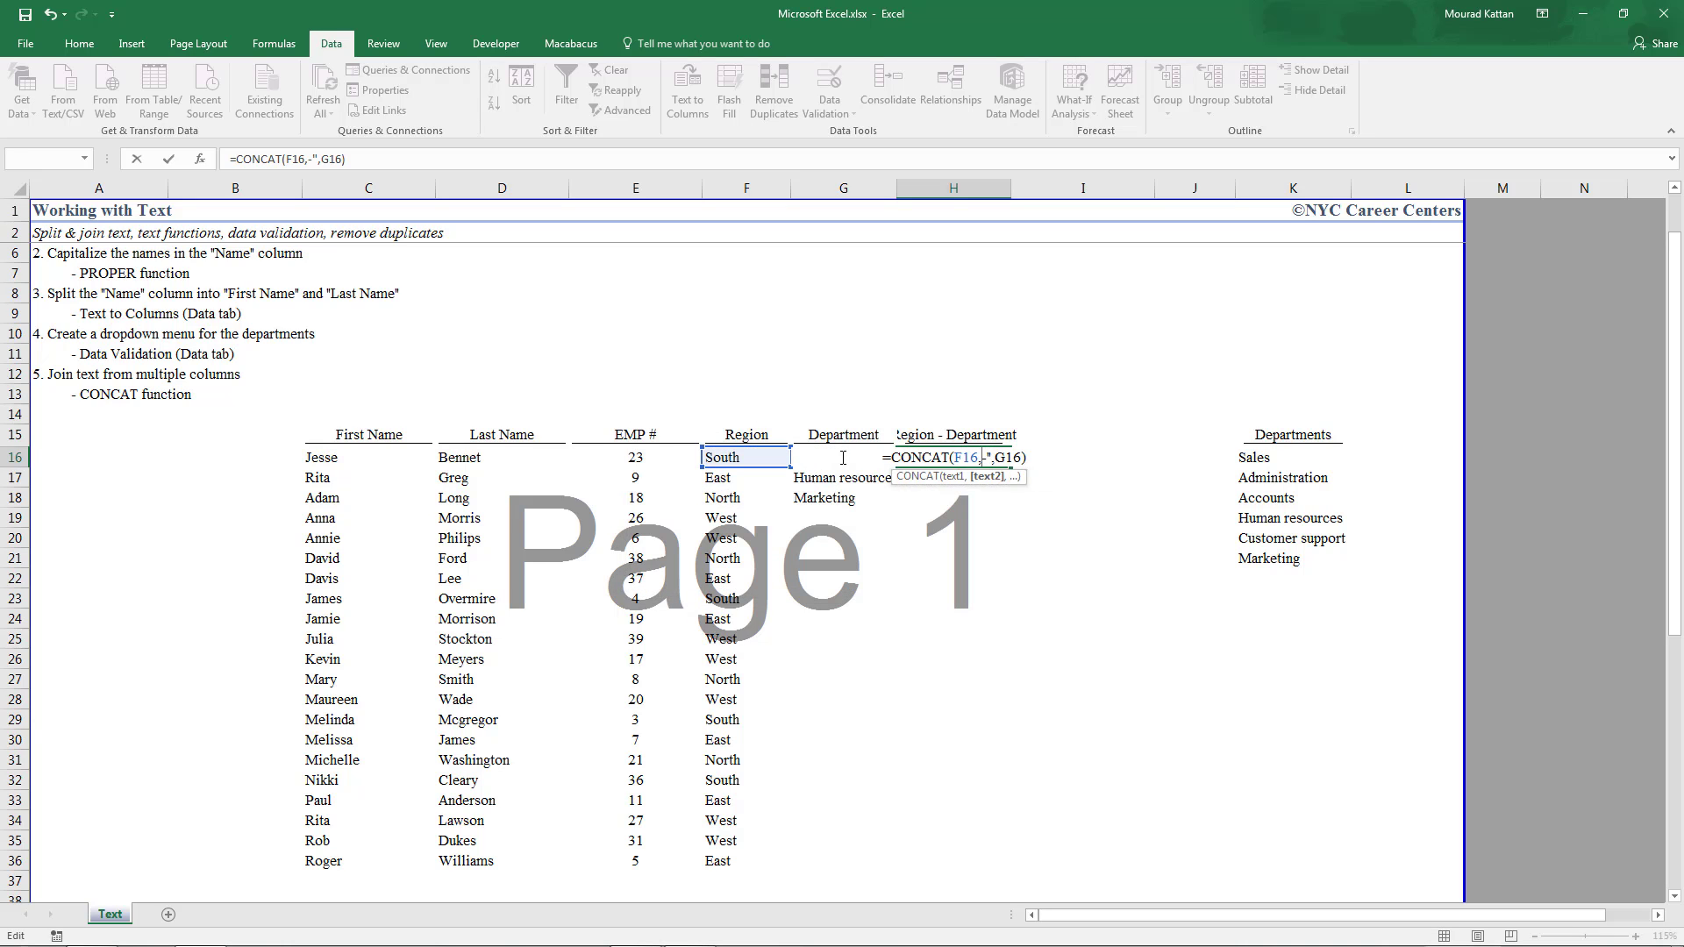
text(")
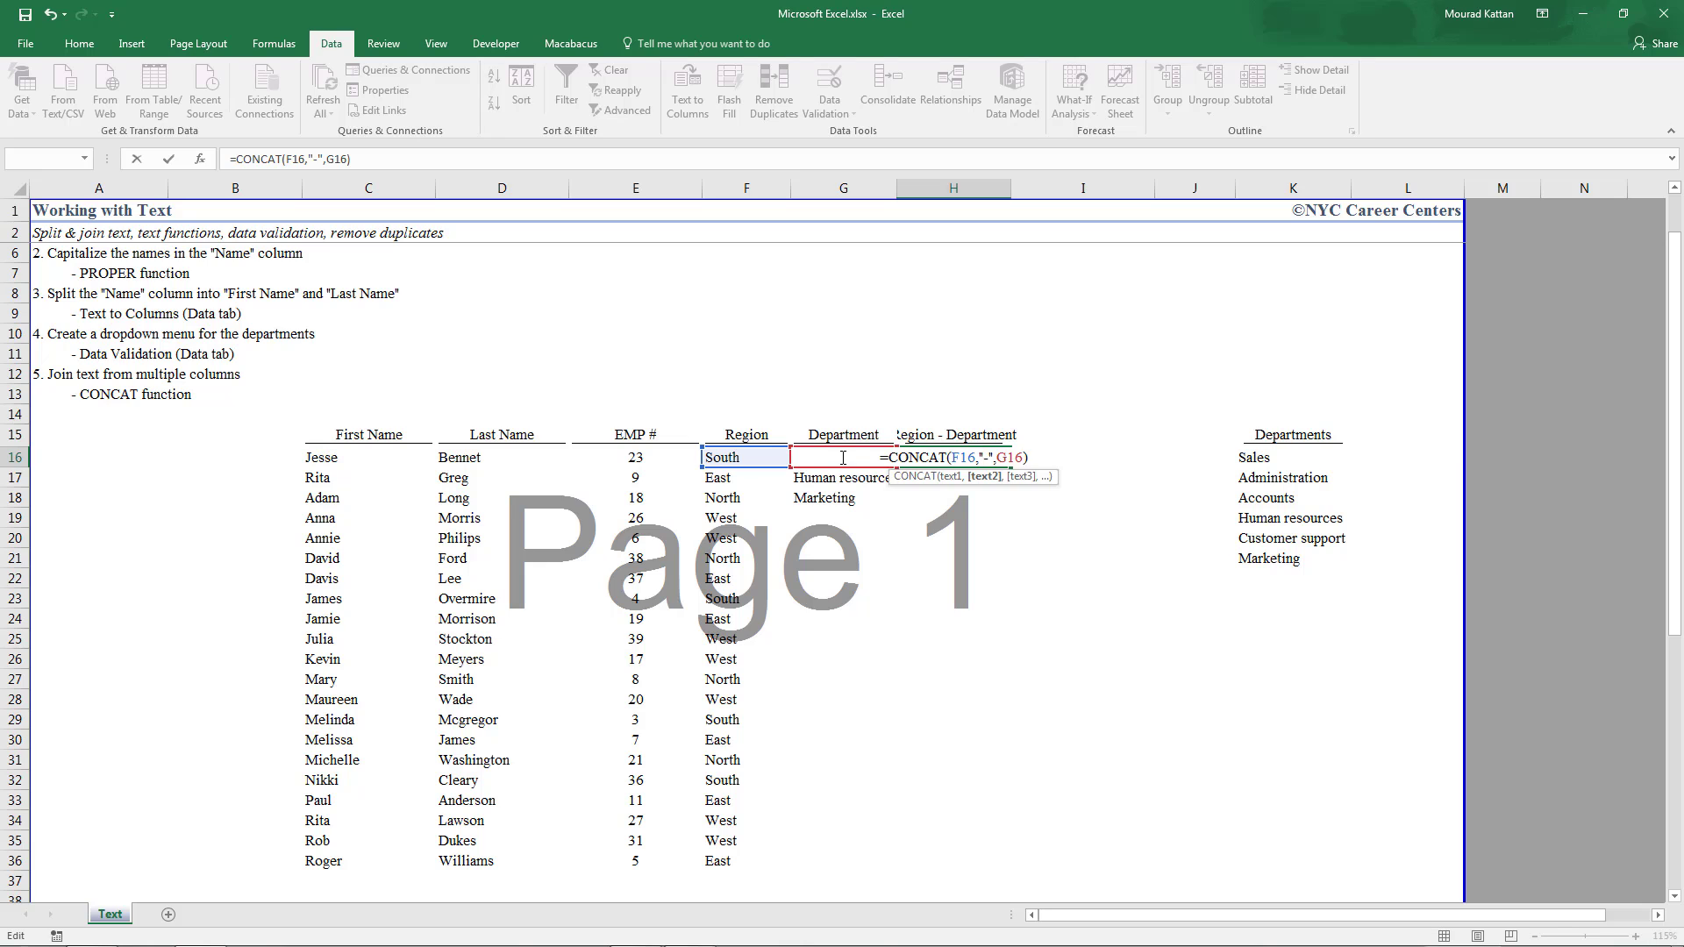
key(Return)
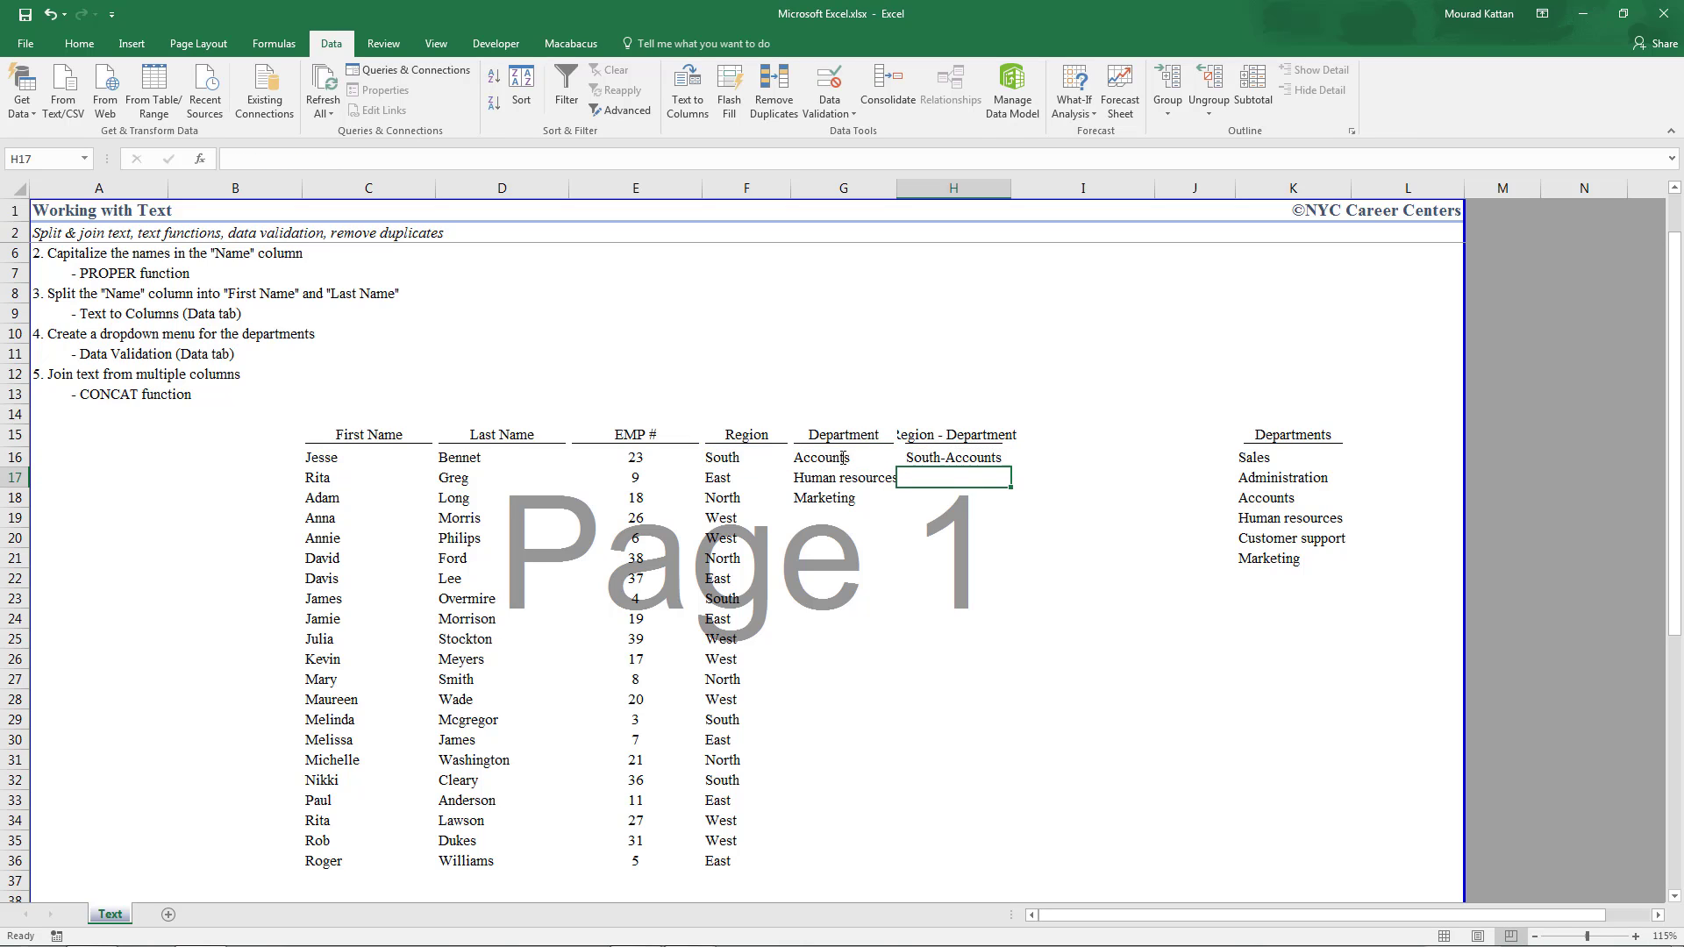
Enter =CONCAT(F17,"-",G17) in H17 to show East-Human resources
text(=CONCAT()
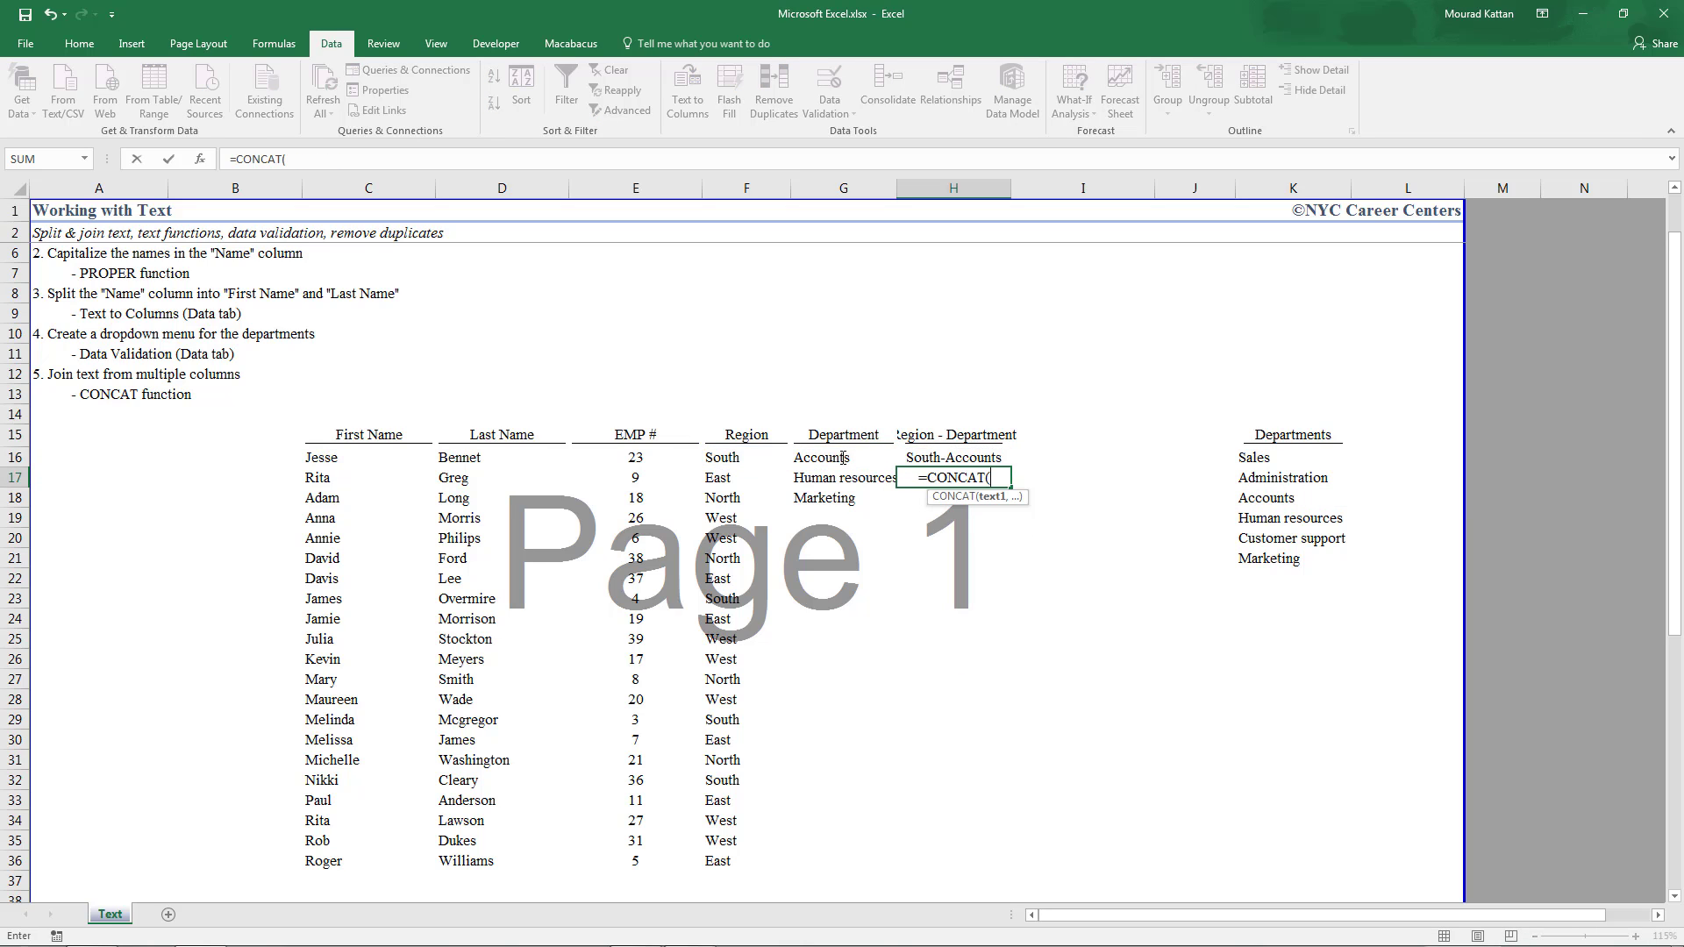
key(Left)
key(Left)
text(,)
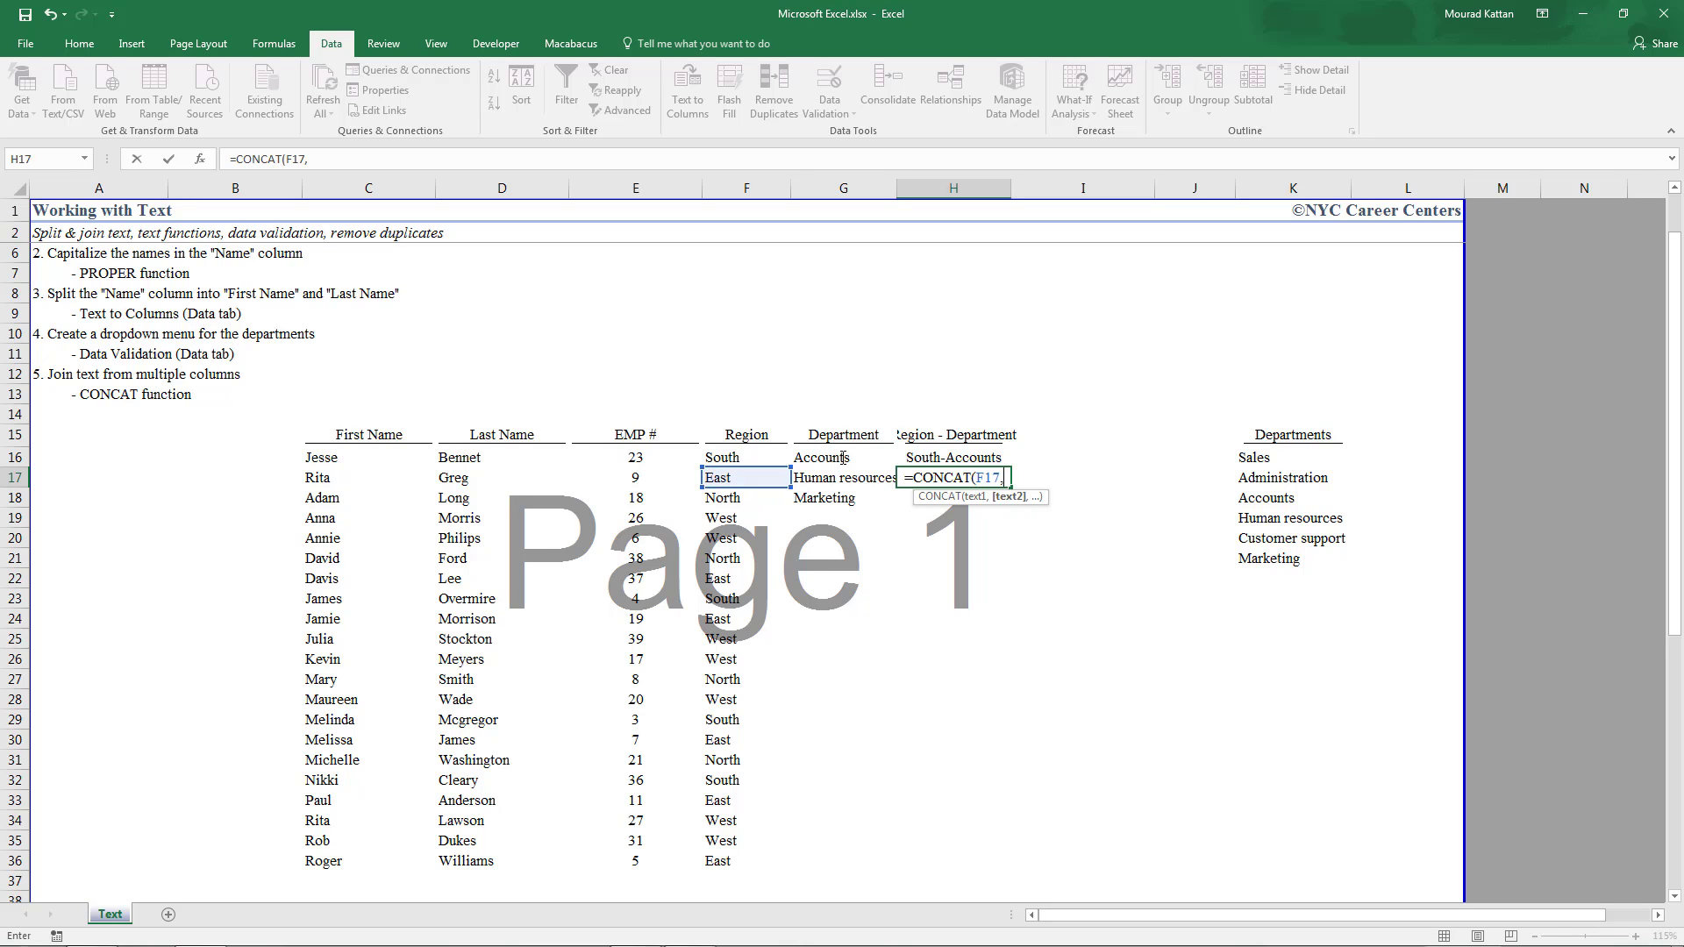
text("-",)
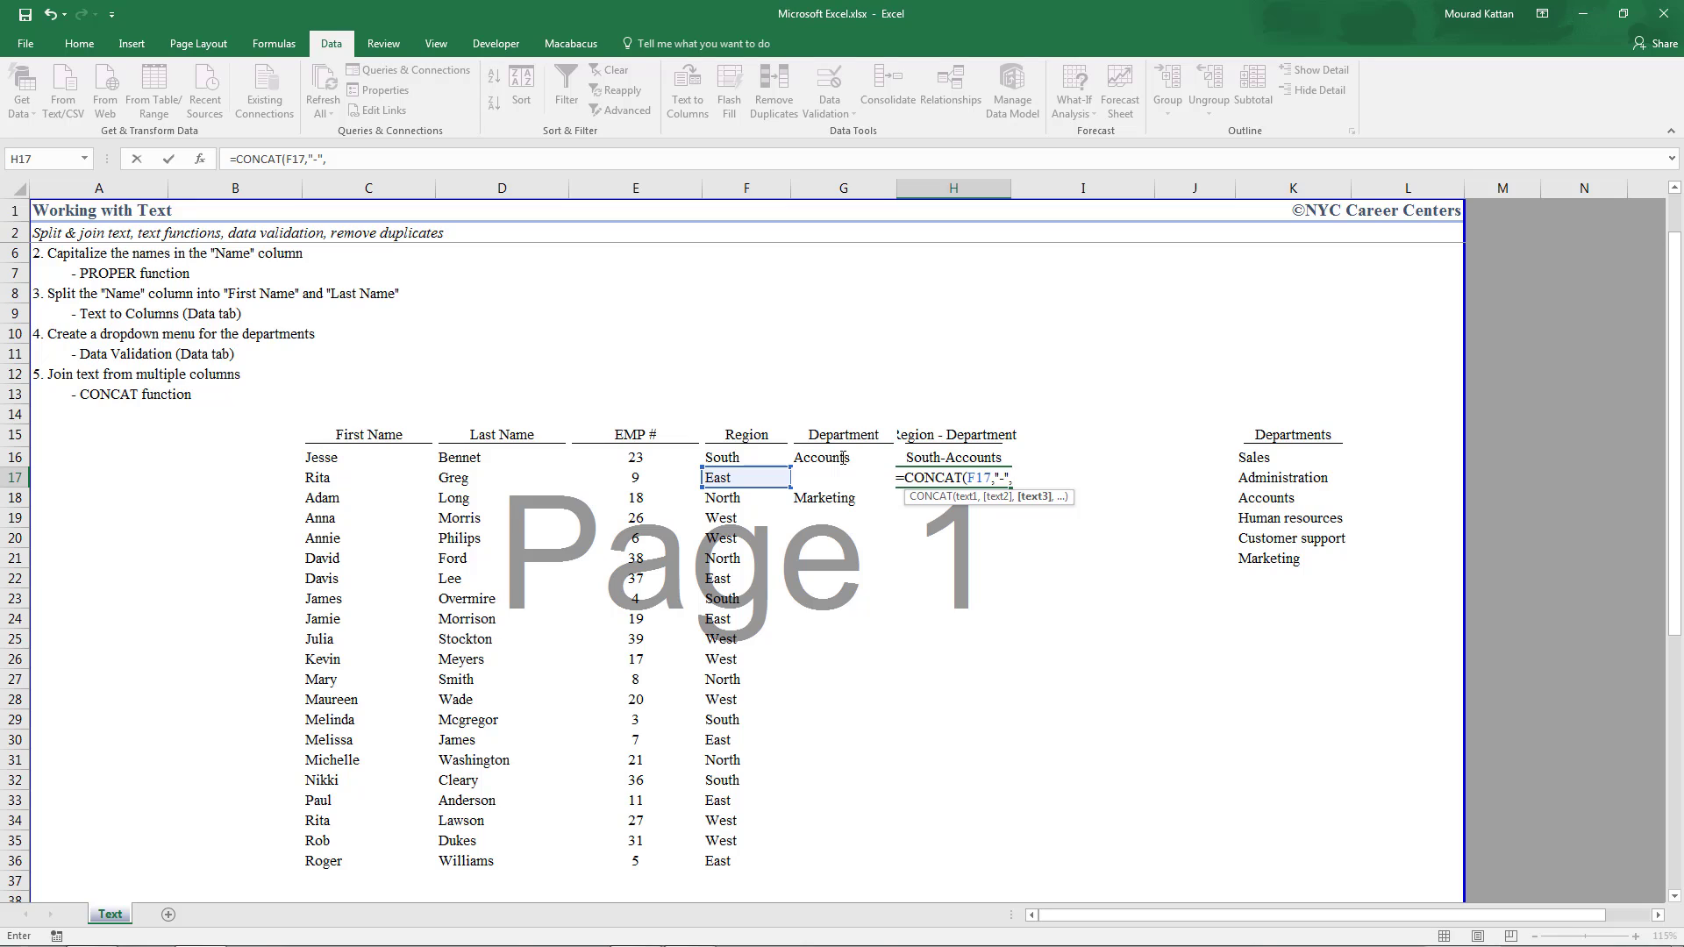
key(Left)
text())
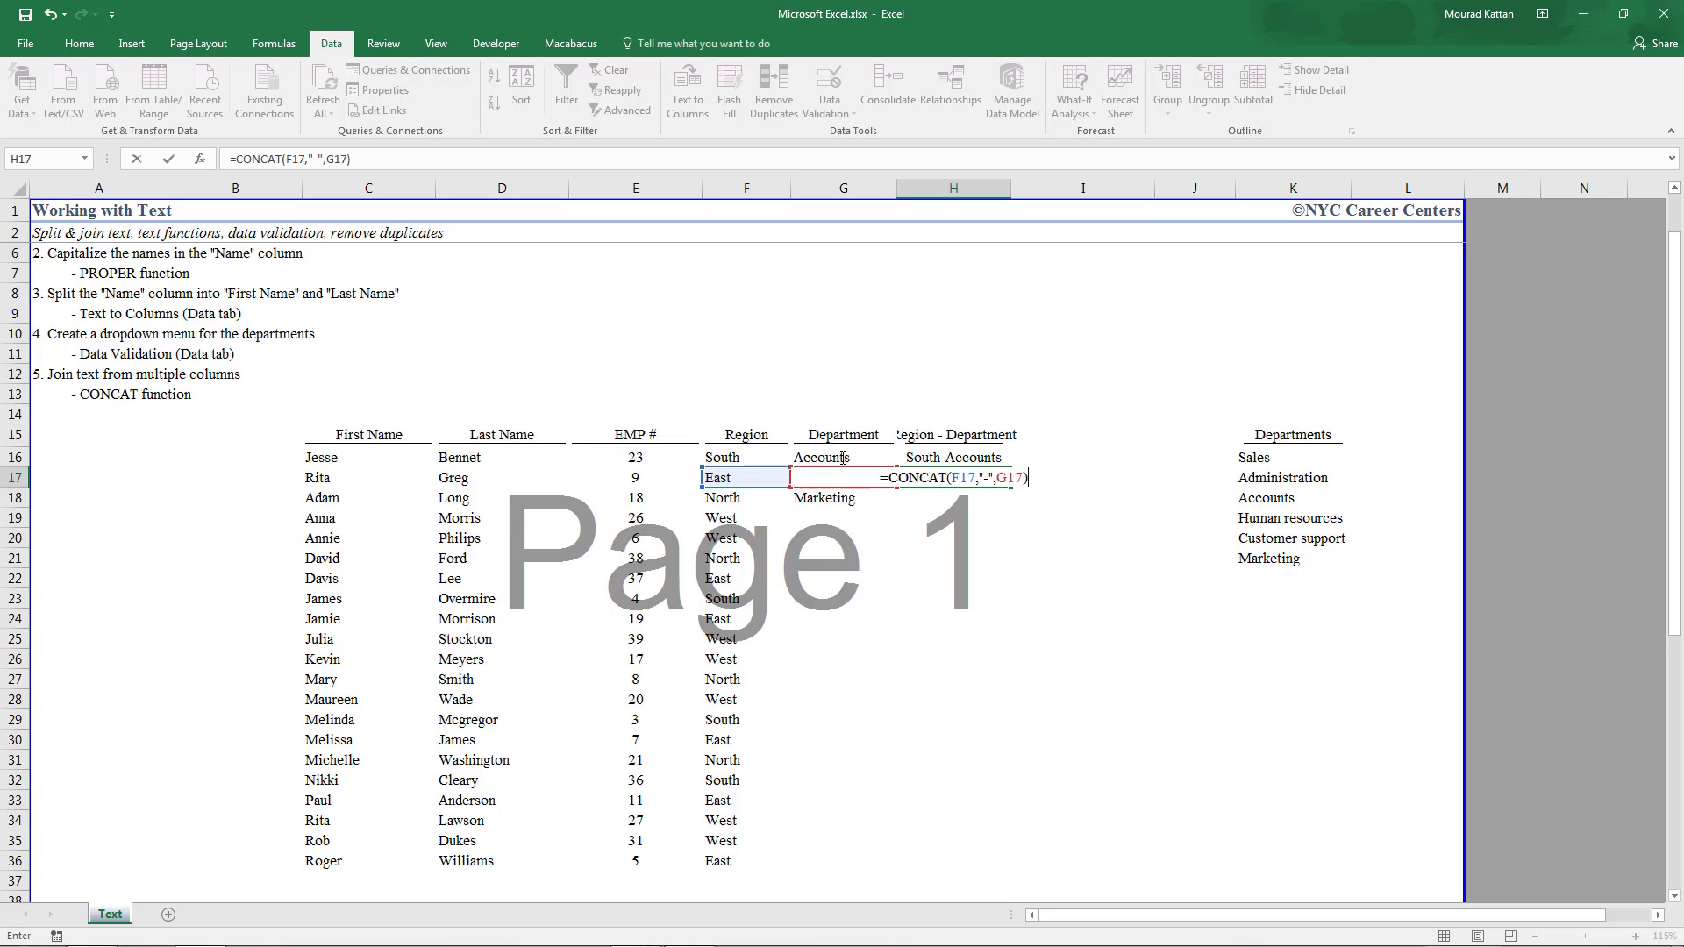
key(Return)
key(Up)
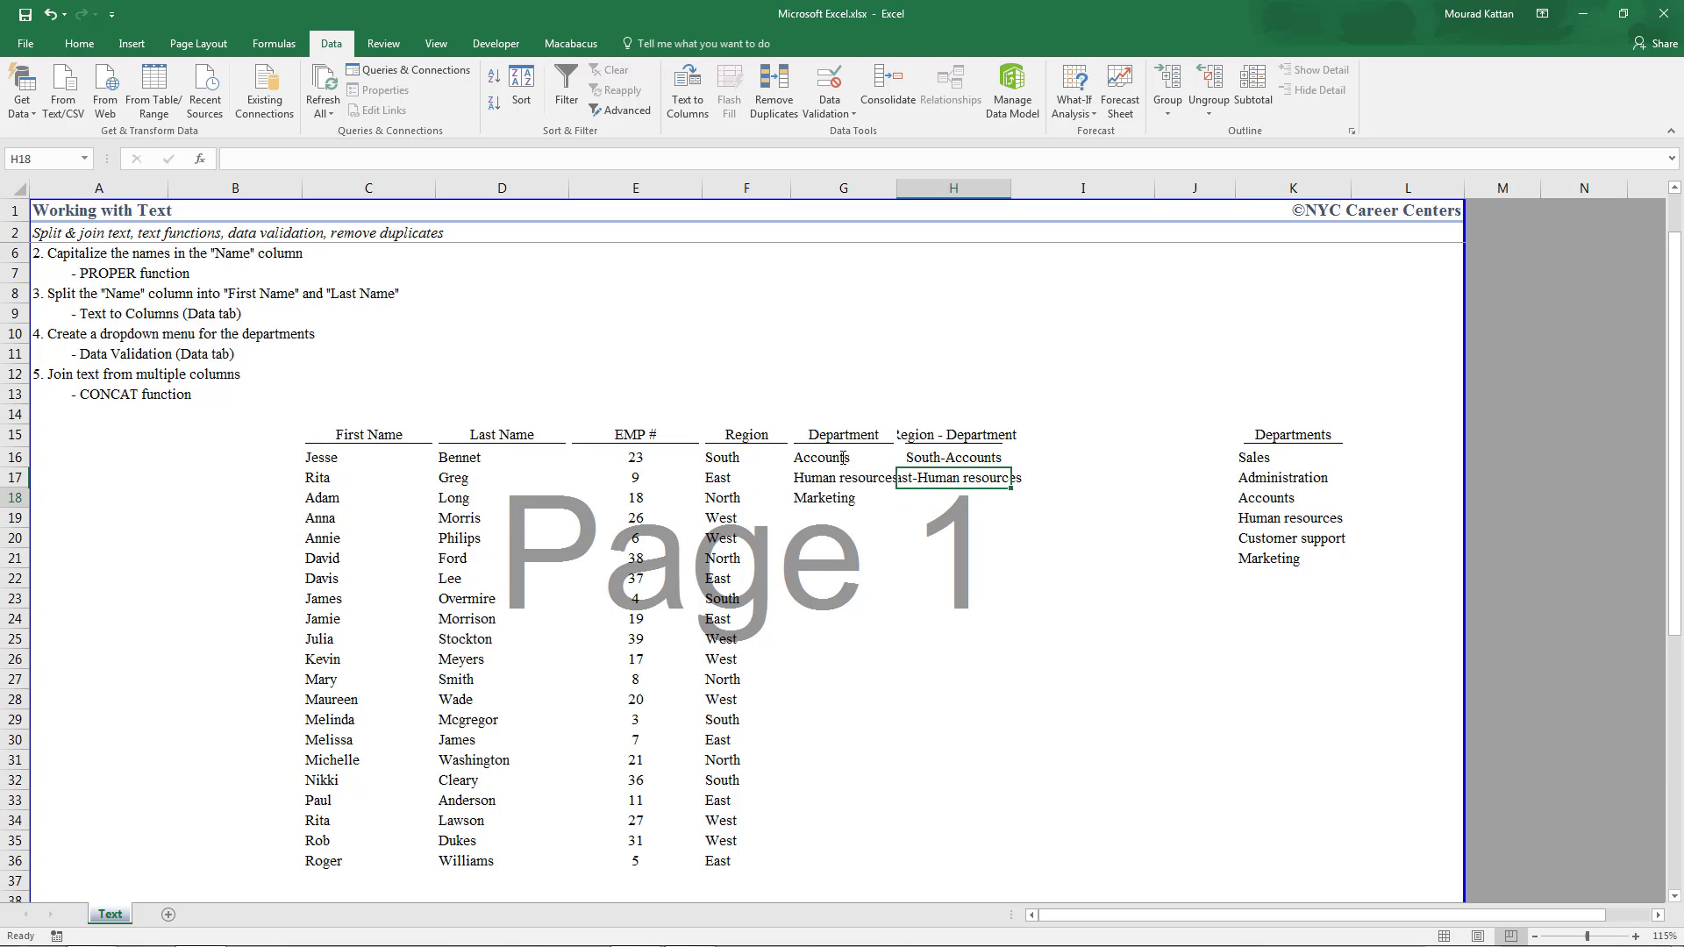
Enter =CONCAT(F18," - ",G18) in H18 to show North - Marketing
key(Down)
text(=CONCAT()
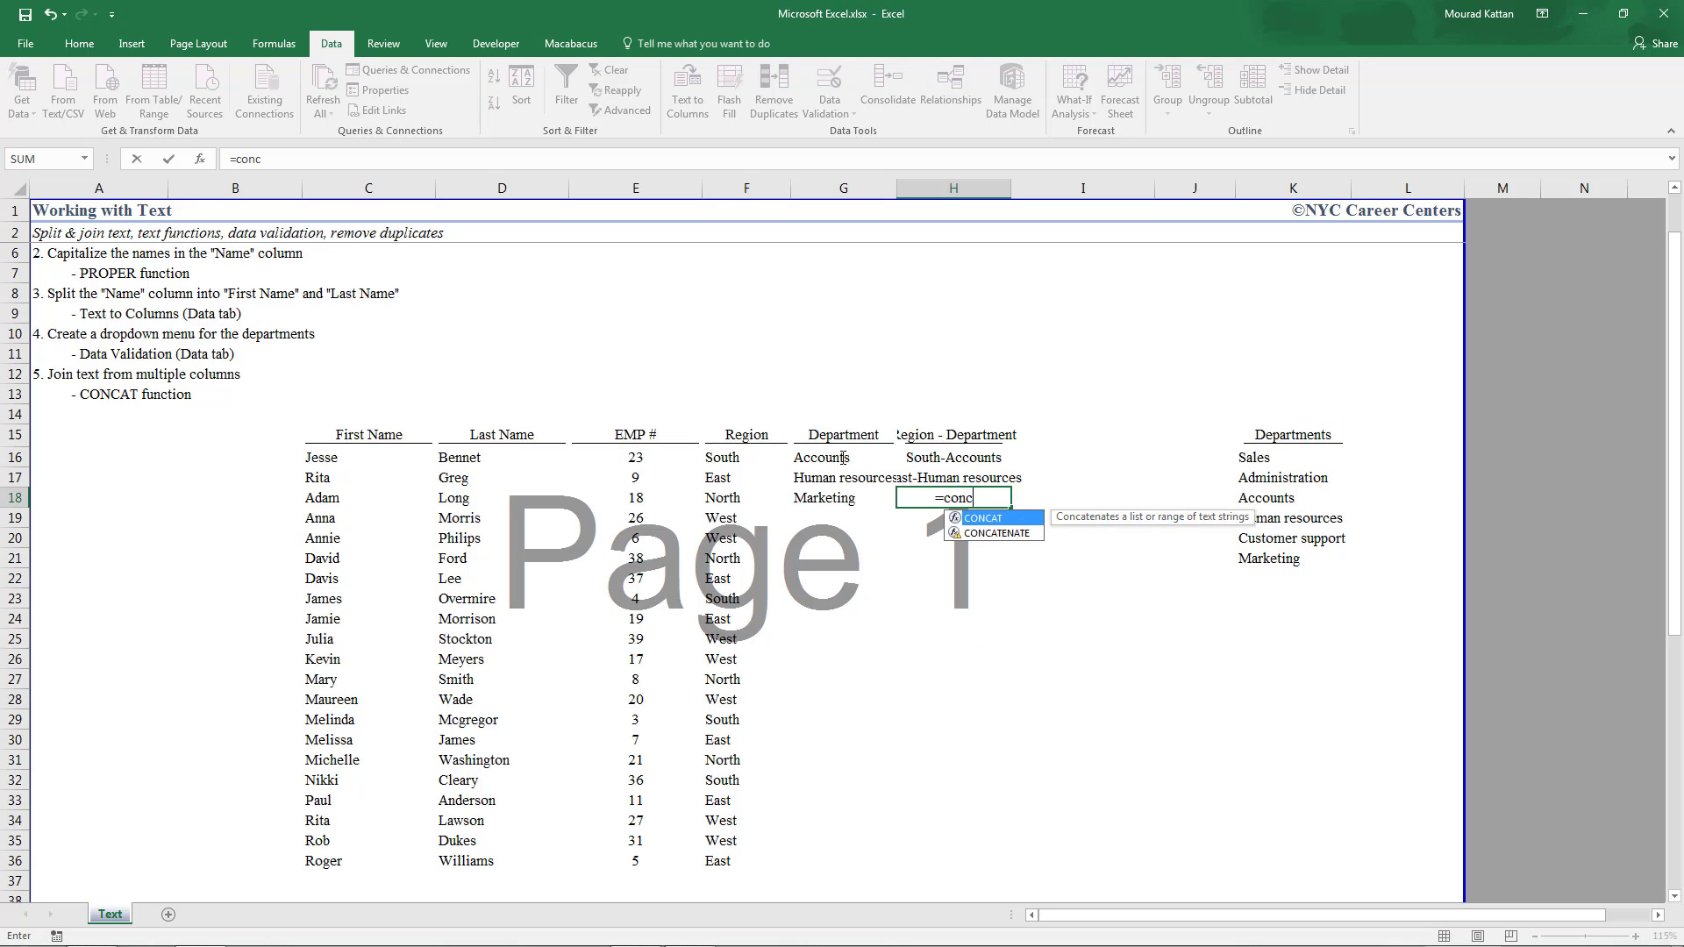
key(Left)
key(Left)
text(,)
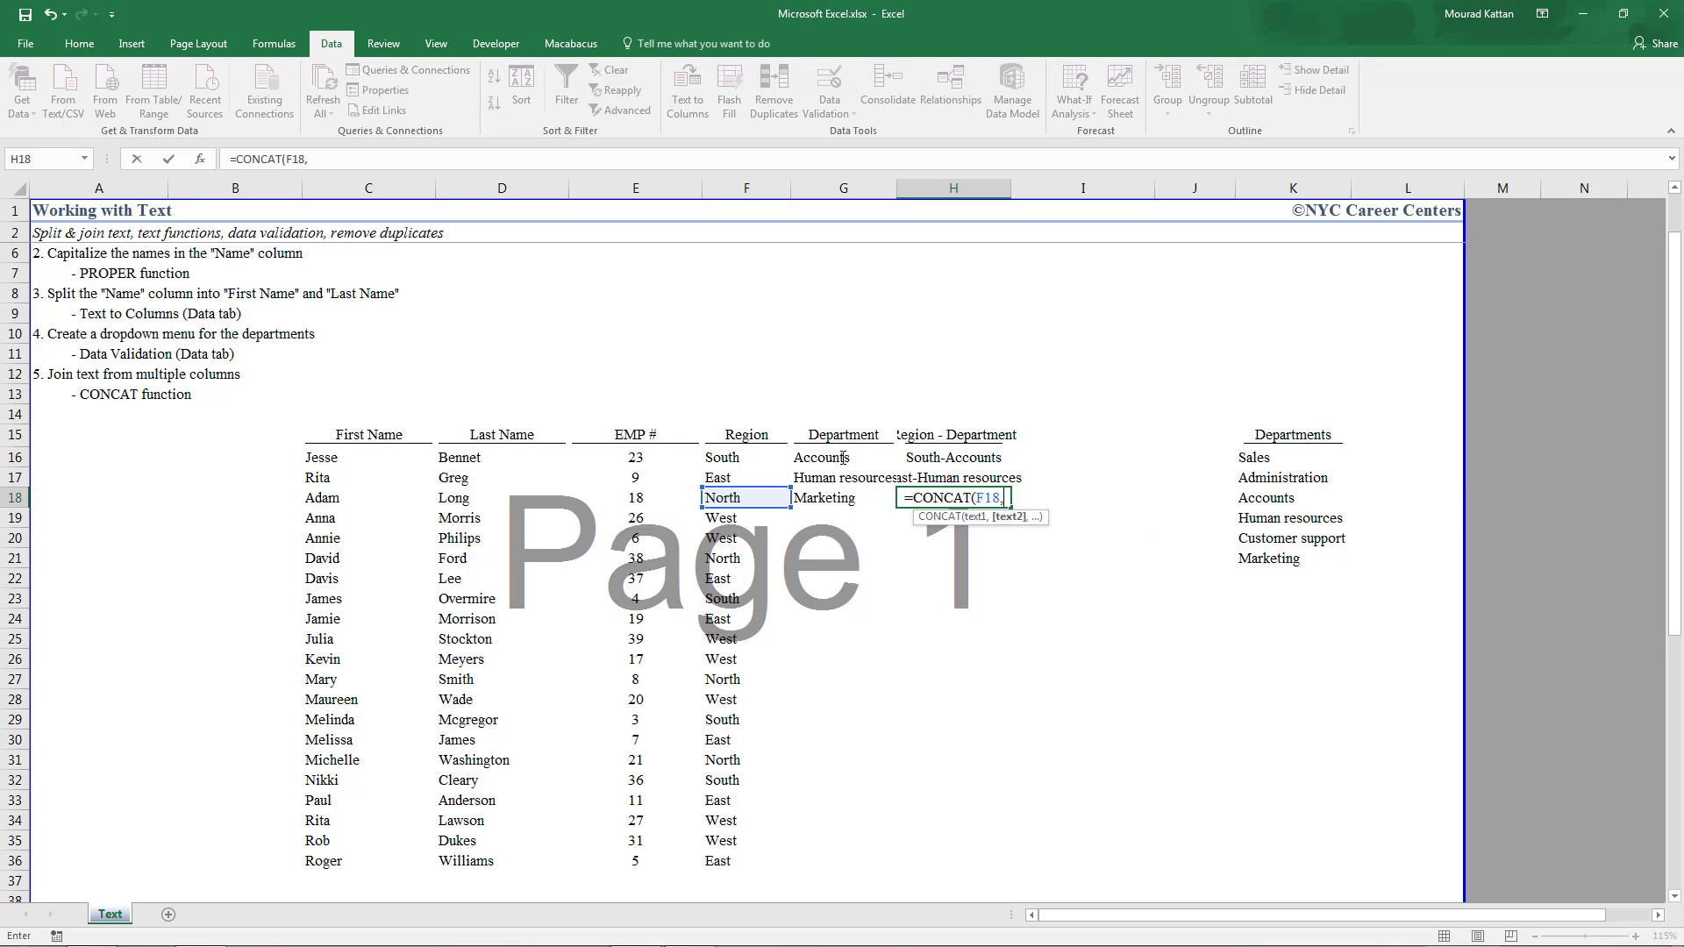
key(Left)
key(BackSpace)
key(BackSpace)
key(BackSpace)
text(")
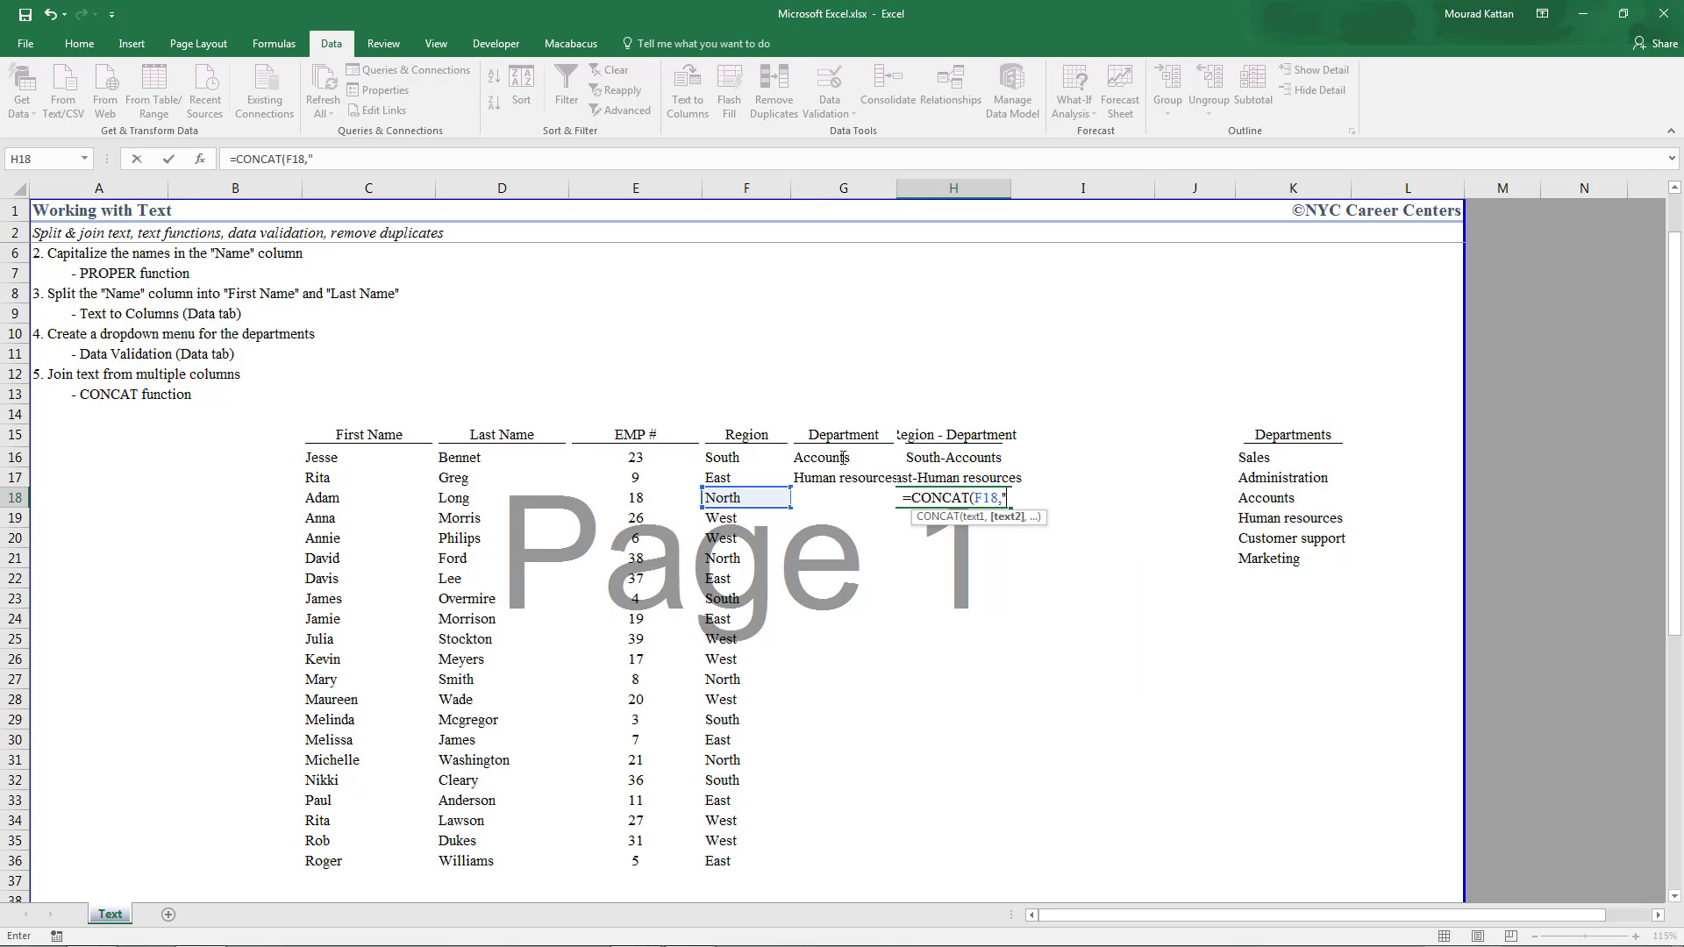
text( -)
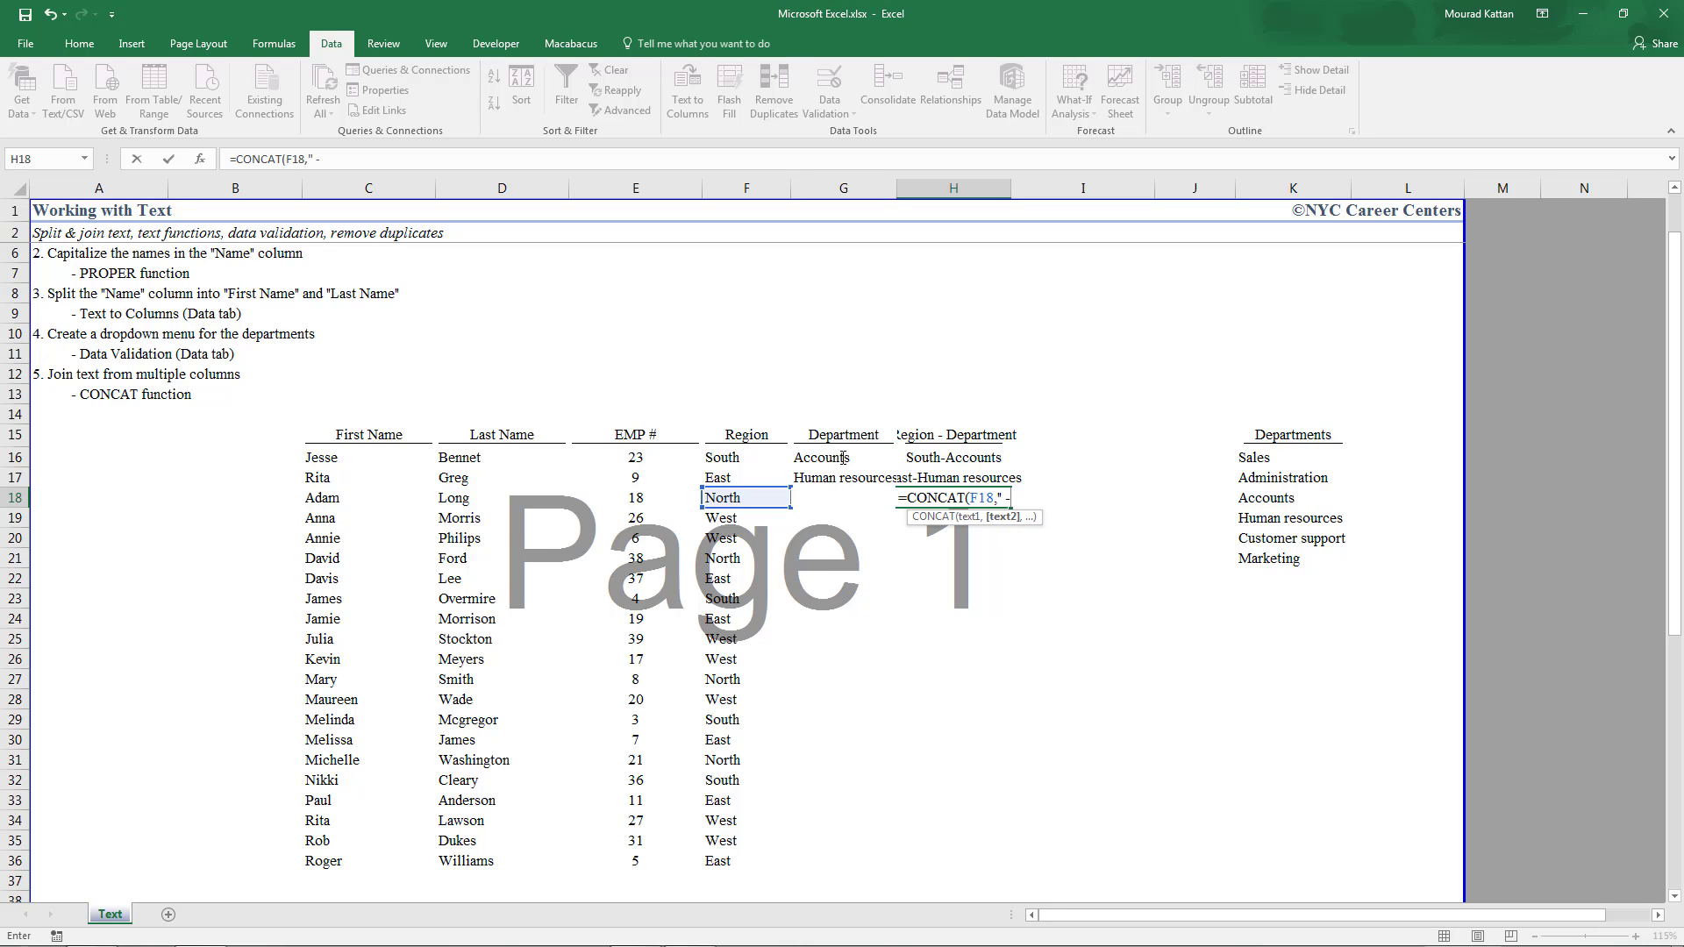
text( ")
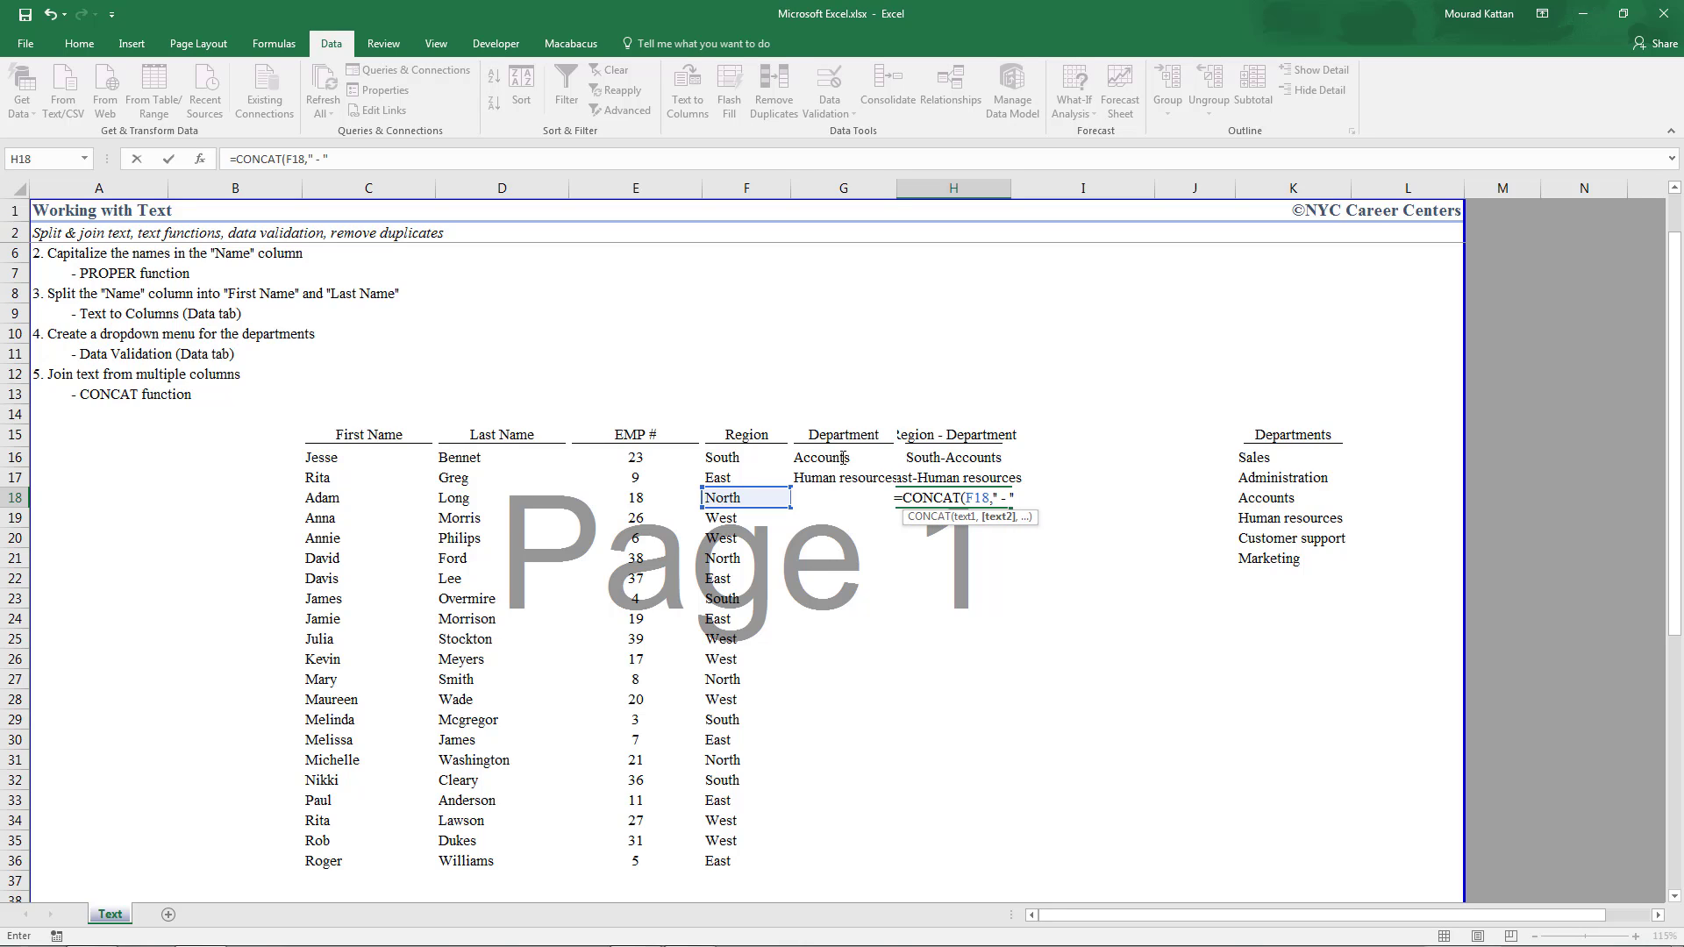
text(,)
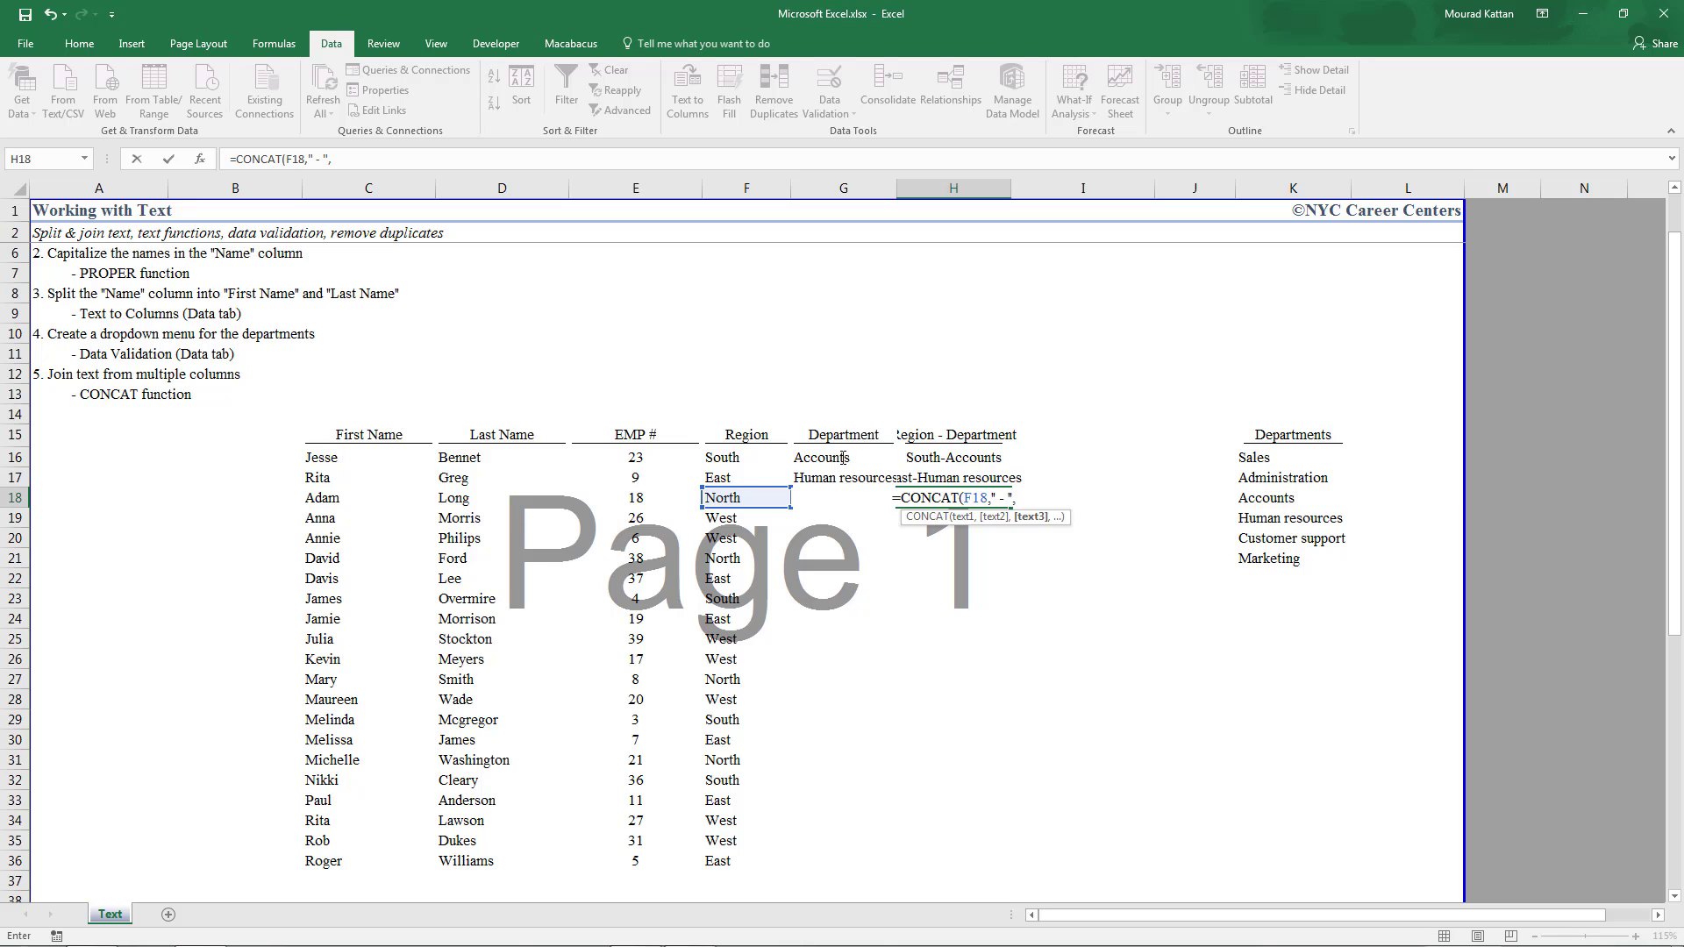
key(Left)
key(Return)
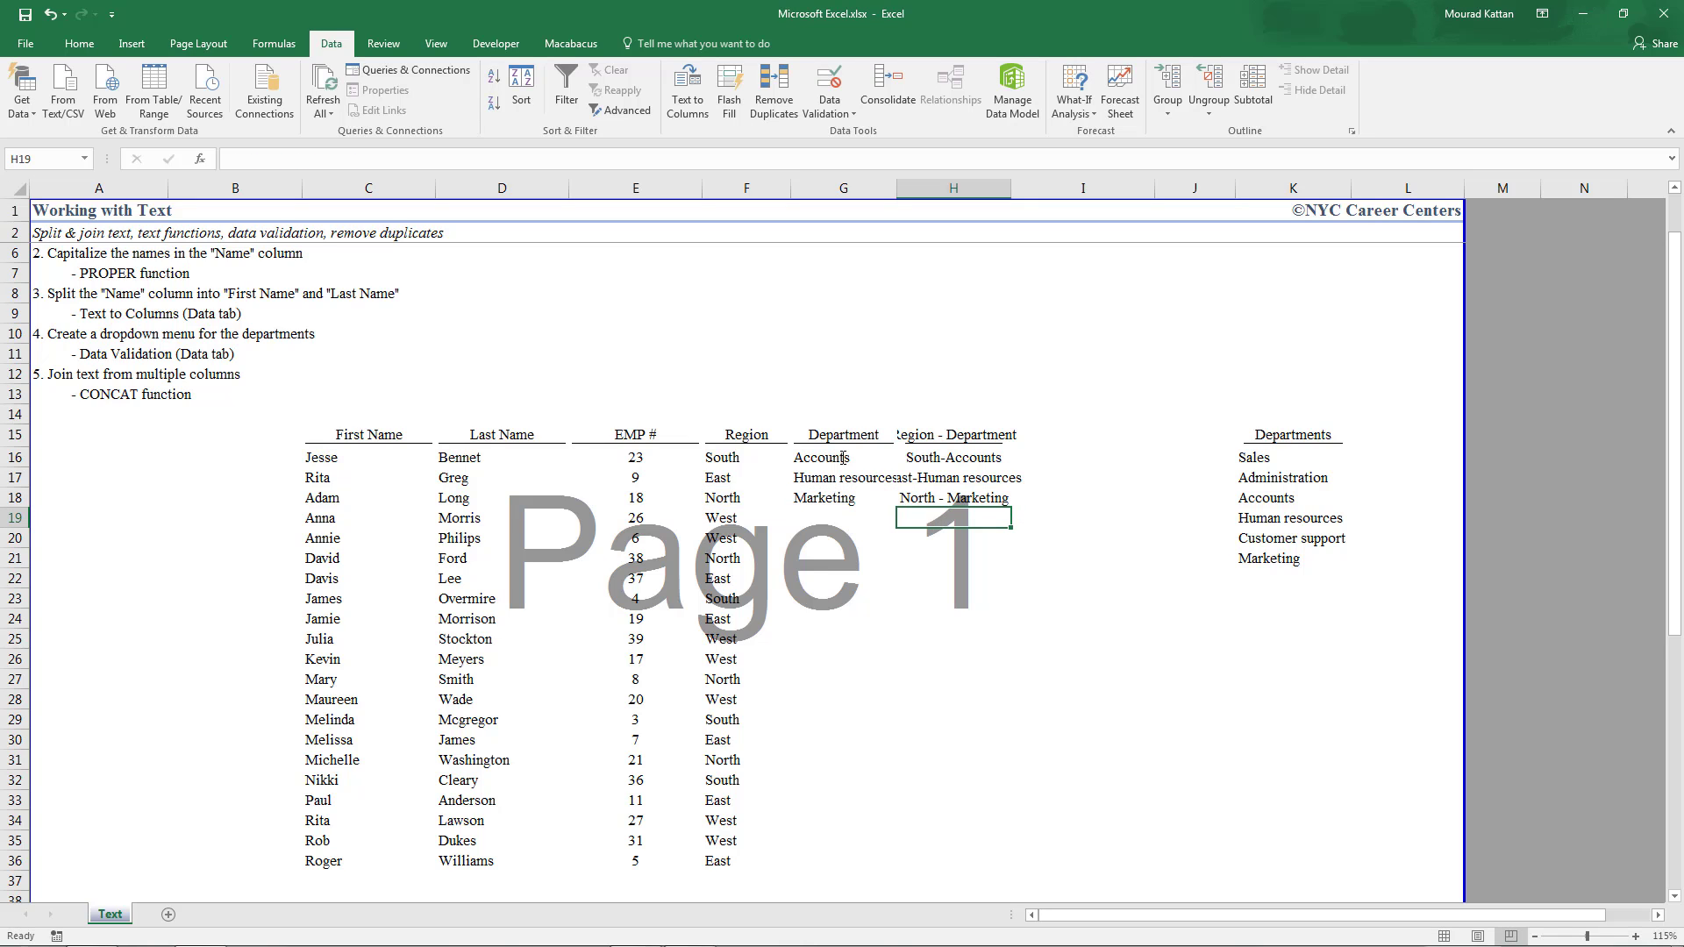
Fill the H18 CONCAT formula down through H36
click(976, 497)
drag(1011, 507, 971, 875)
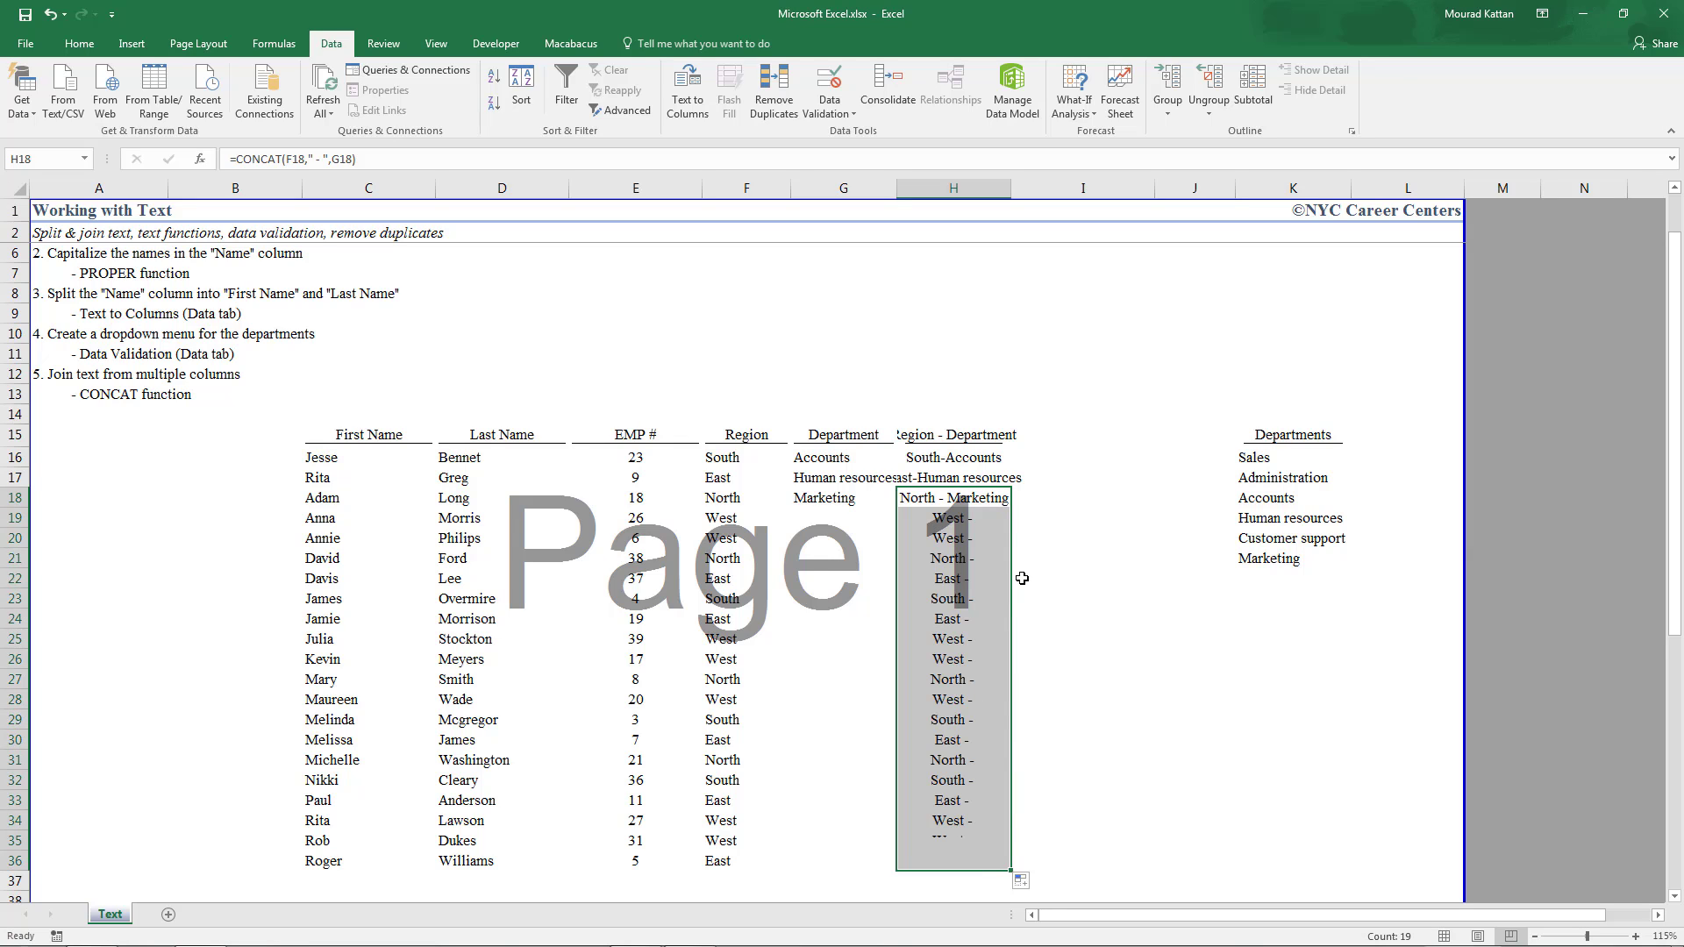
click(826, 504)
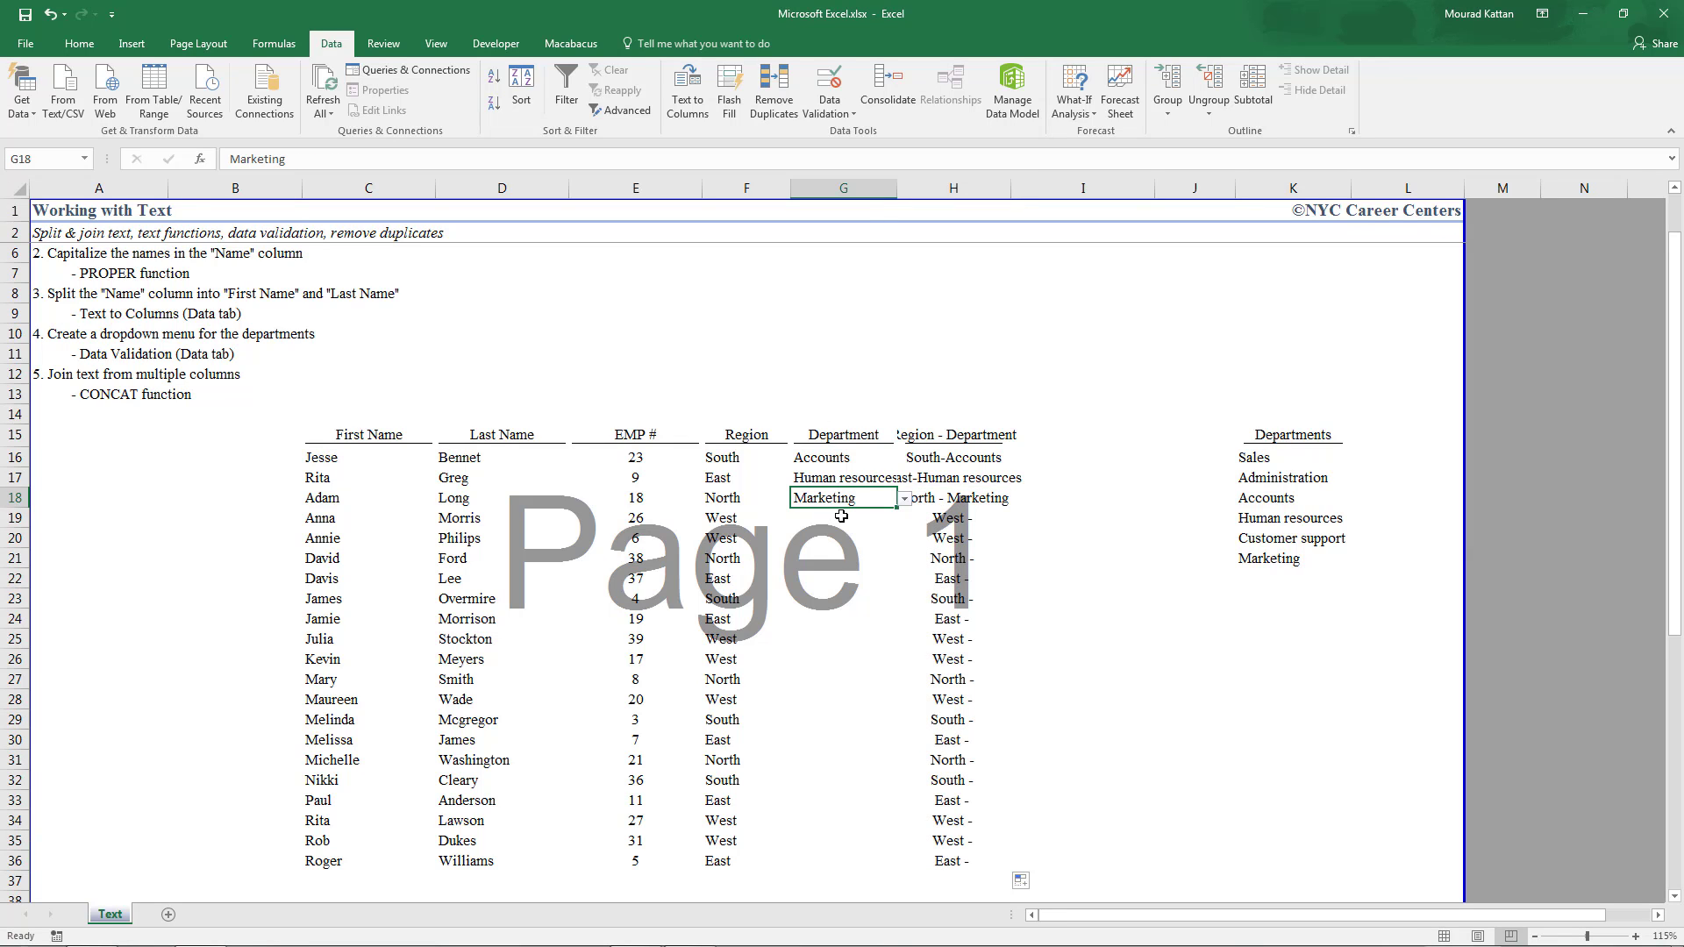
Pick Accounts for G19 and Human resources for G20 from the department dropdowns
click(868, 518)
click(904, 524)
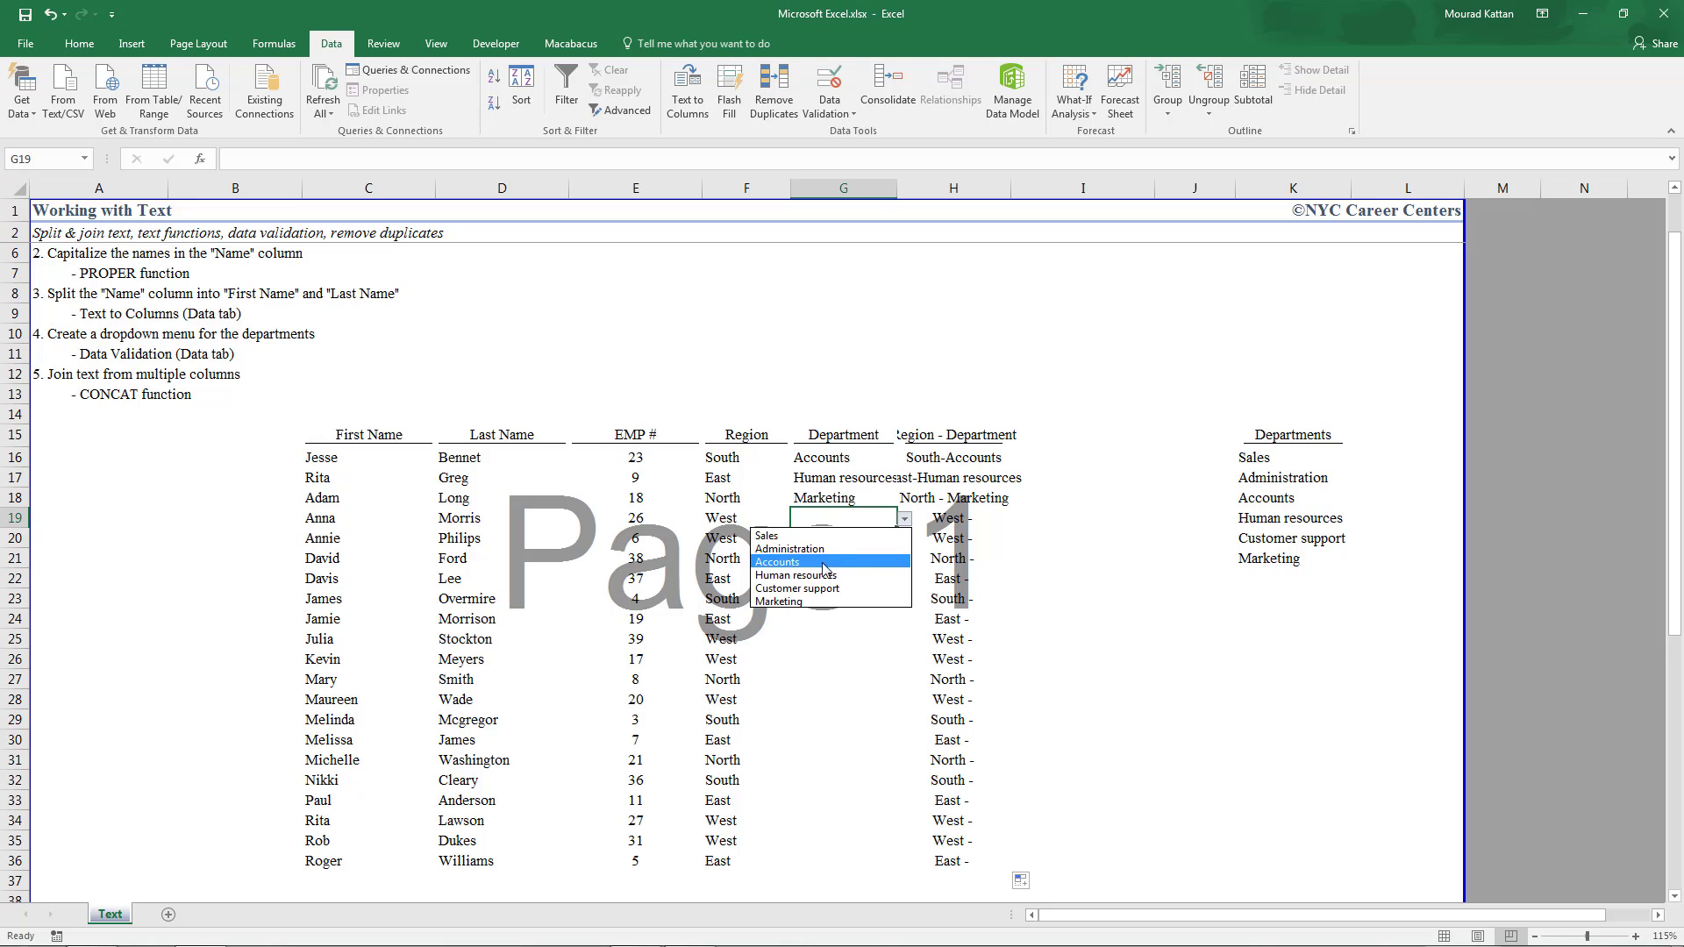
click(829, 566)
click(844, 554)
click(851, 533)
click(904, 538)
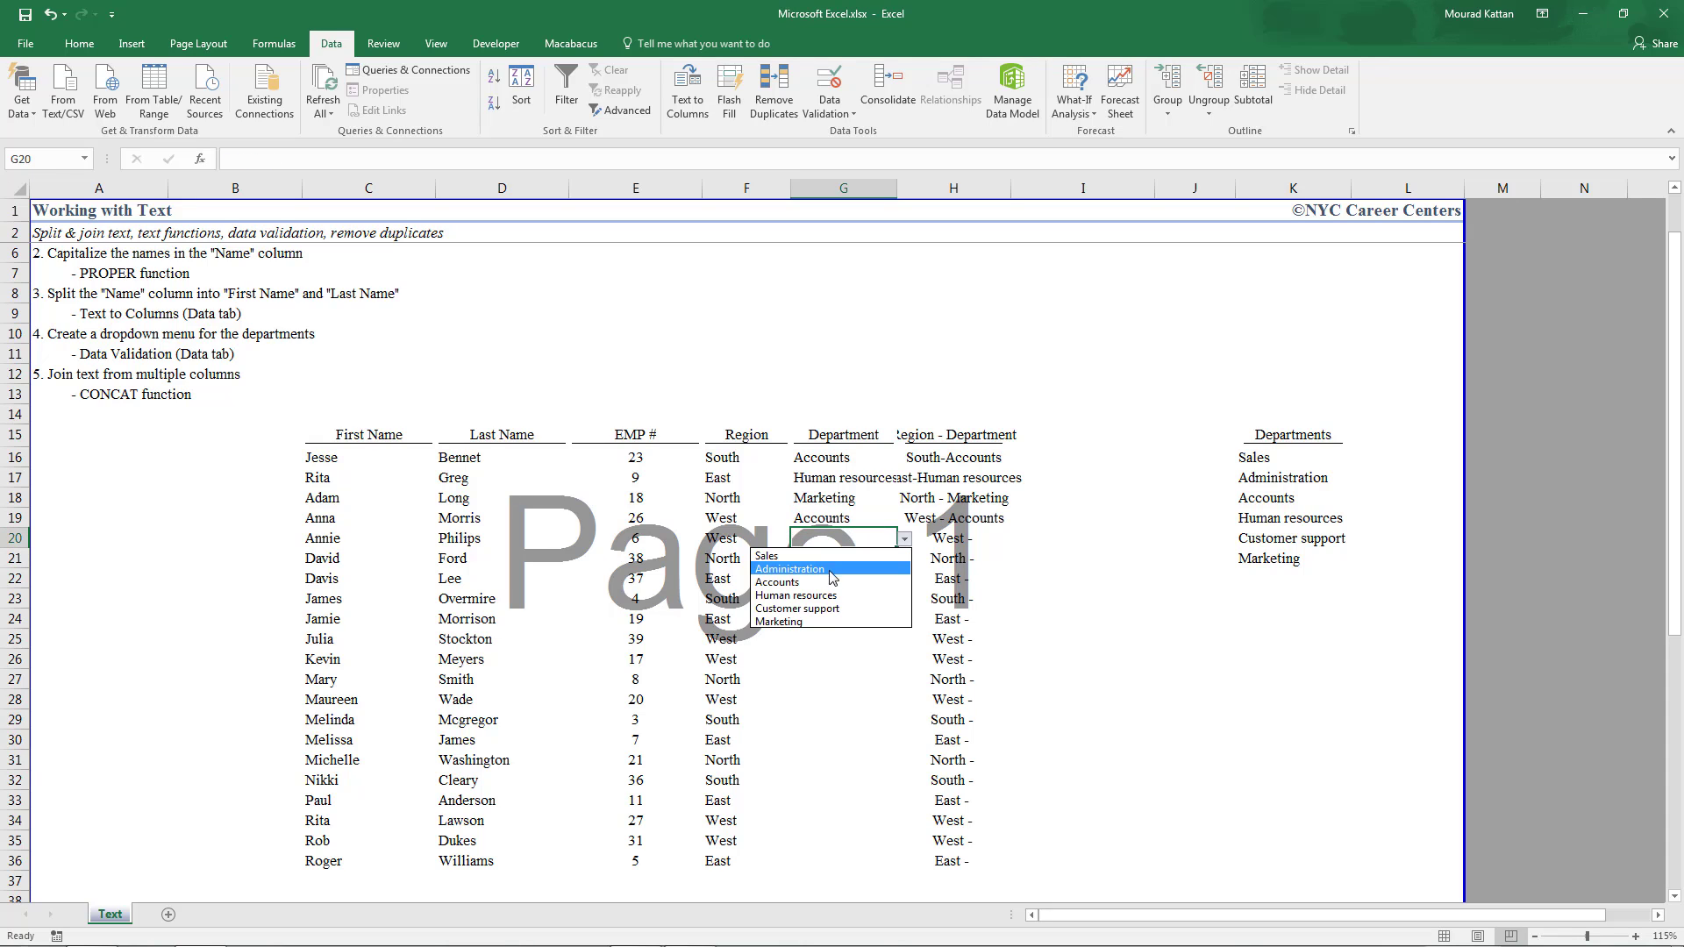
click(820, 591)
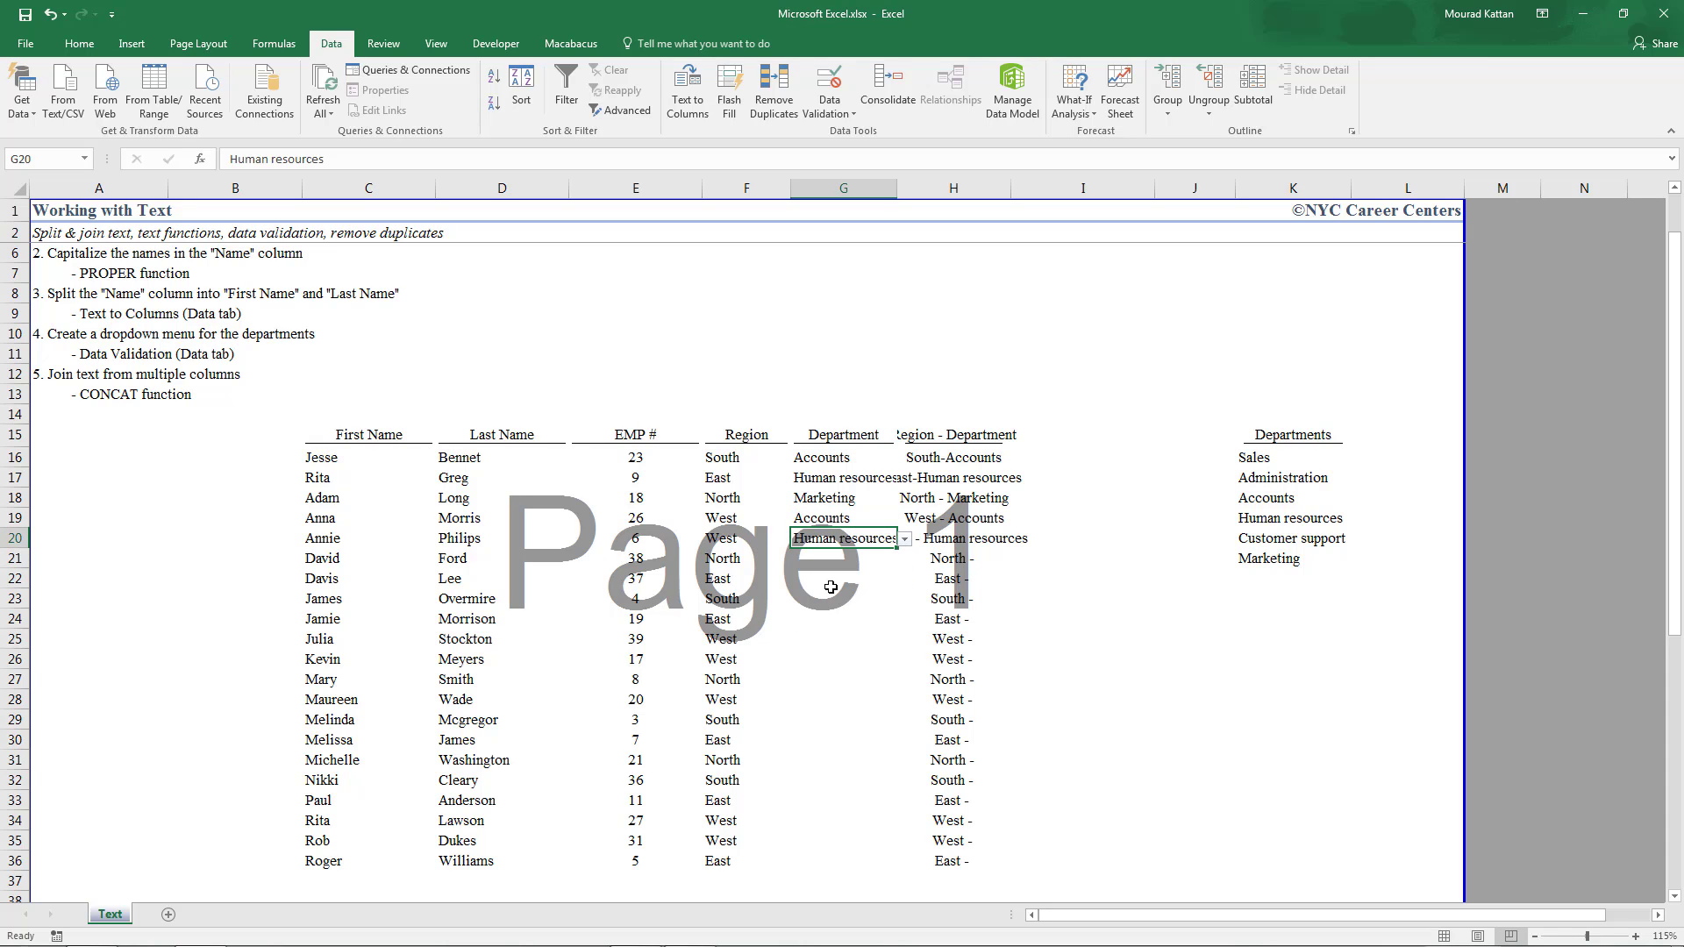